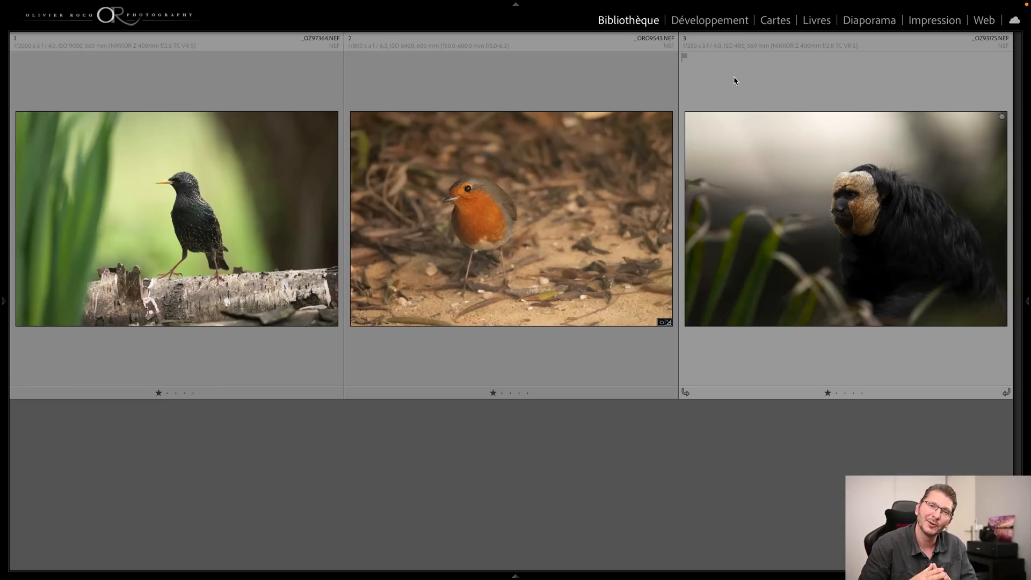
# Step: Open the starling photo _OZ97364.NEF in the Develop module and expand the manual noise reduction settings
pyautogui.click(284, 181)
pyautogui.doubleClick(259, 235)
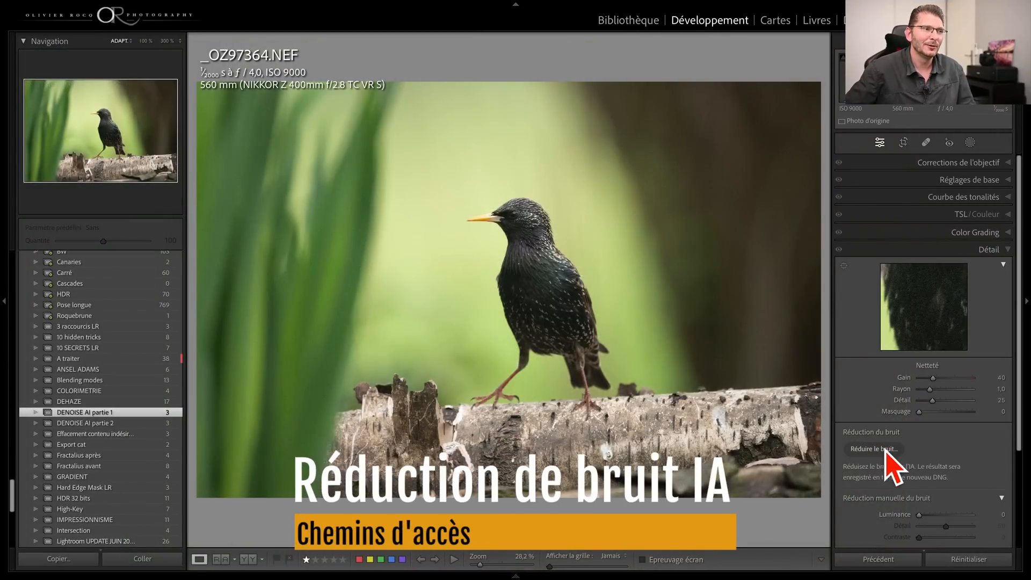
pyautogui.click(1002, 498)
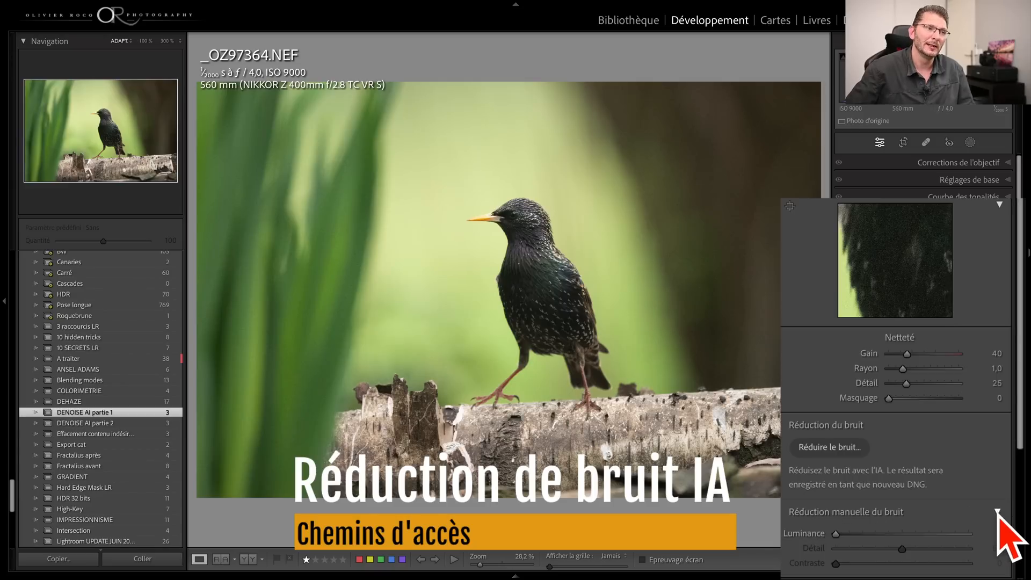
pyautogui.click(1000, 512)
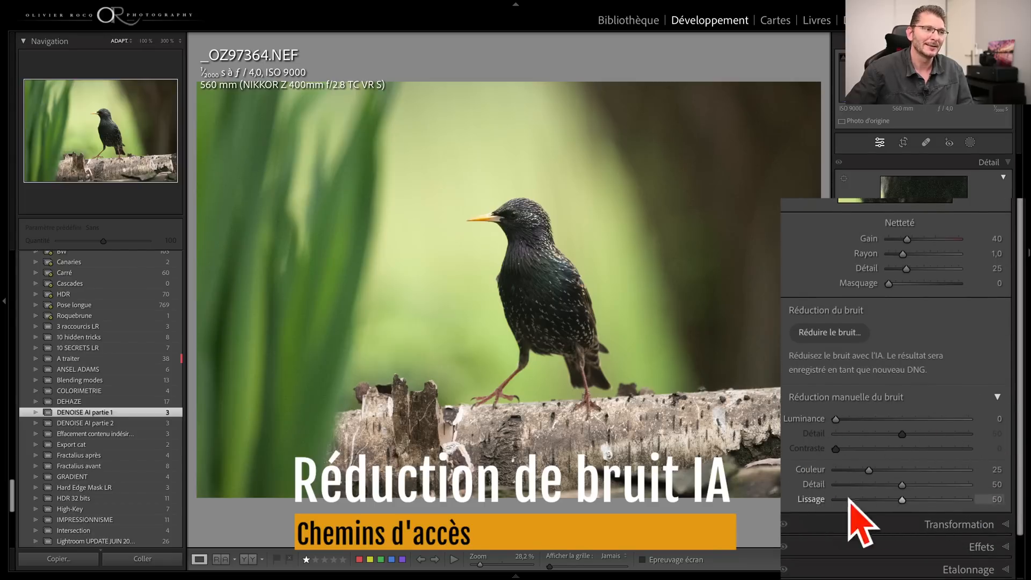
pyautogui.click(628, 21)
pyautogui.click(694, 22)
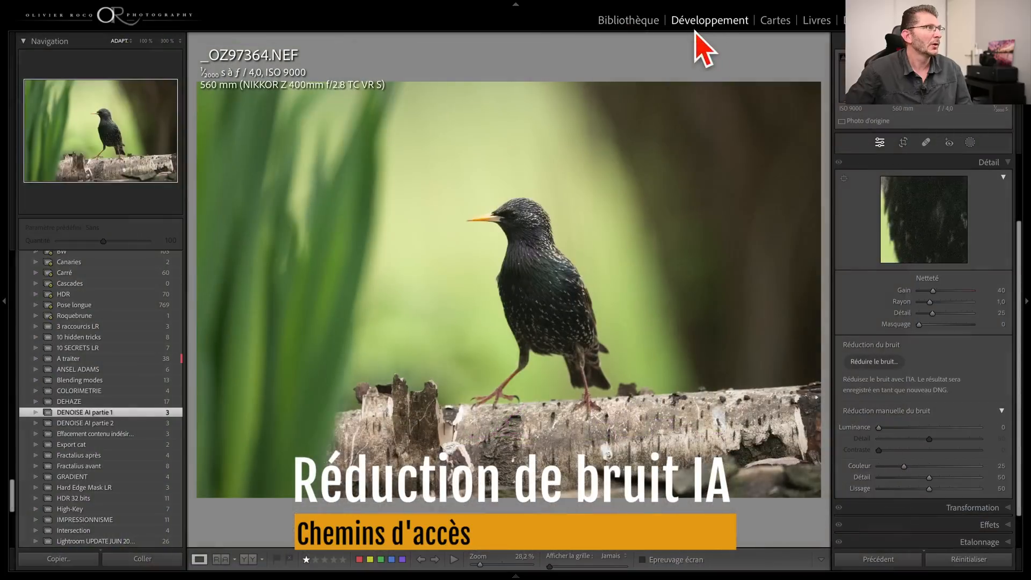
pyautogui.moveTo(325, 5)
pyautogui.click(253, 6)
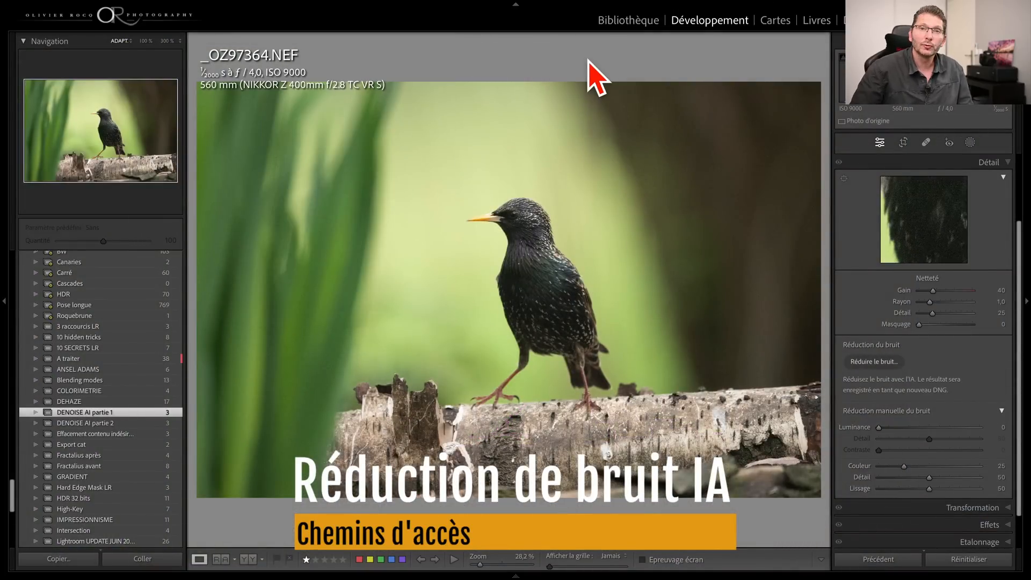
pyautogui.hotkey('ctrl', 'alt', 'i')
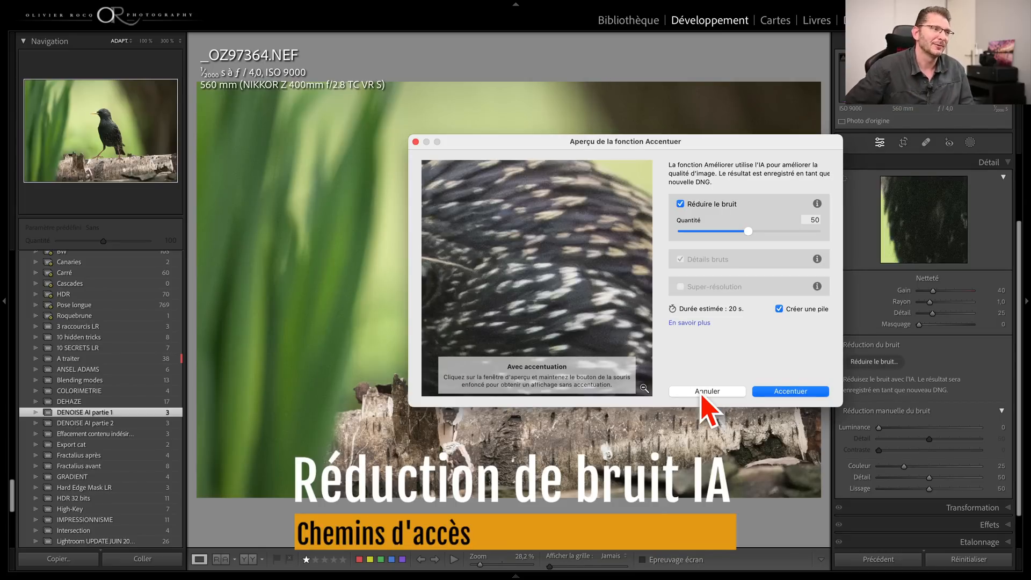
pyautogui.click(707, 391)
pyautogui.rightClick(463, 185)
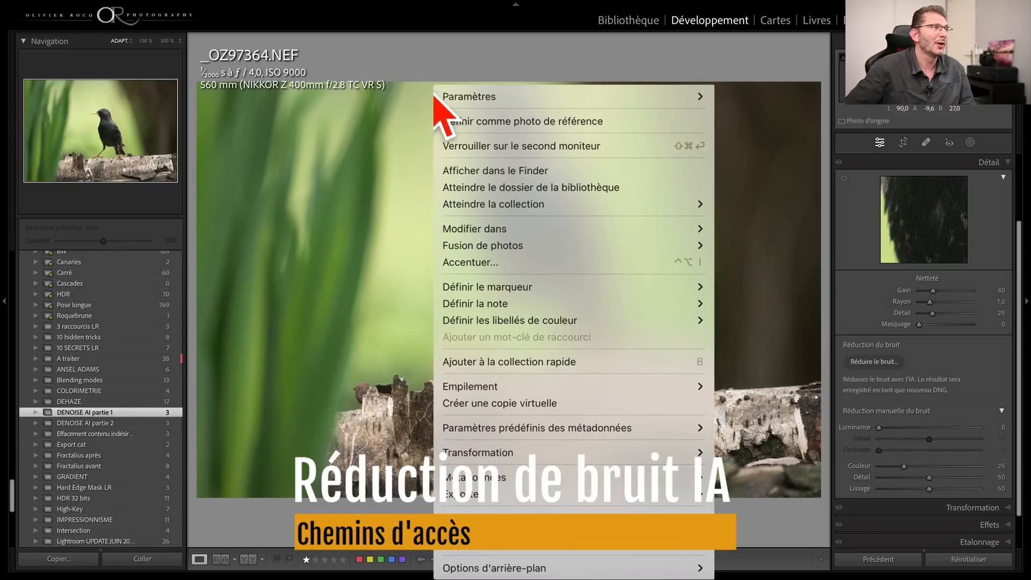
pyautogui.click(524, 262)
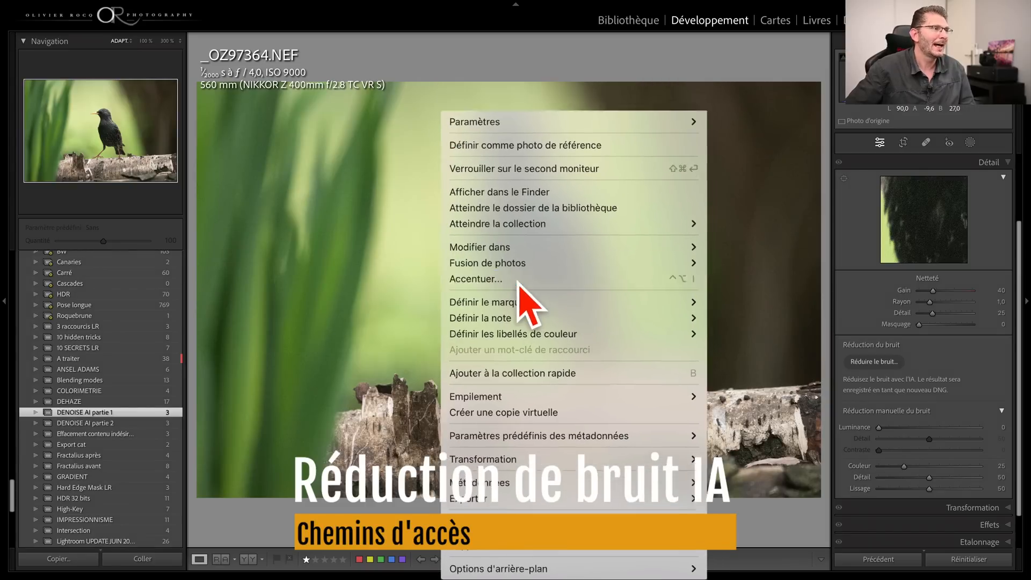
pyautogui.click(707, 391)
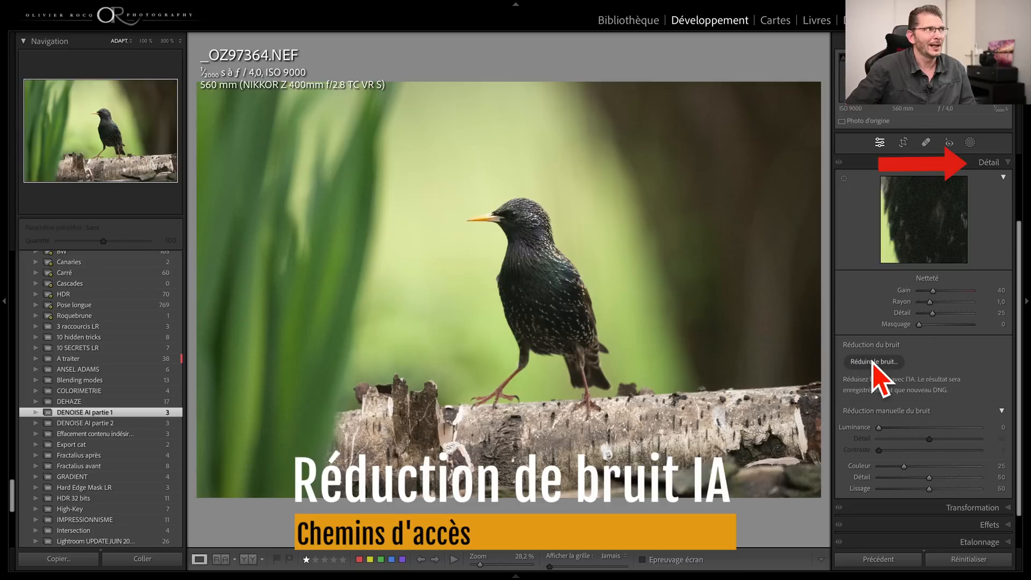
# Step: Start AI noise reduction on the starling photo and examine the enhanced preview around its eye, beak and feathers
pyautogui.click(873, 361)
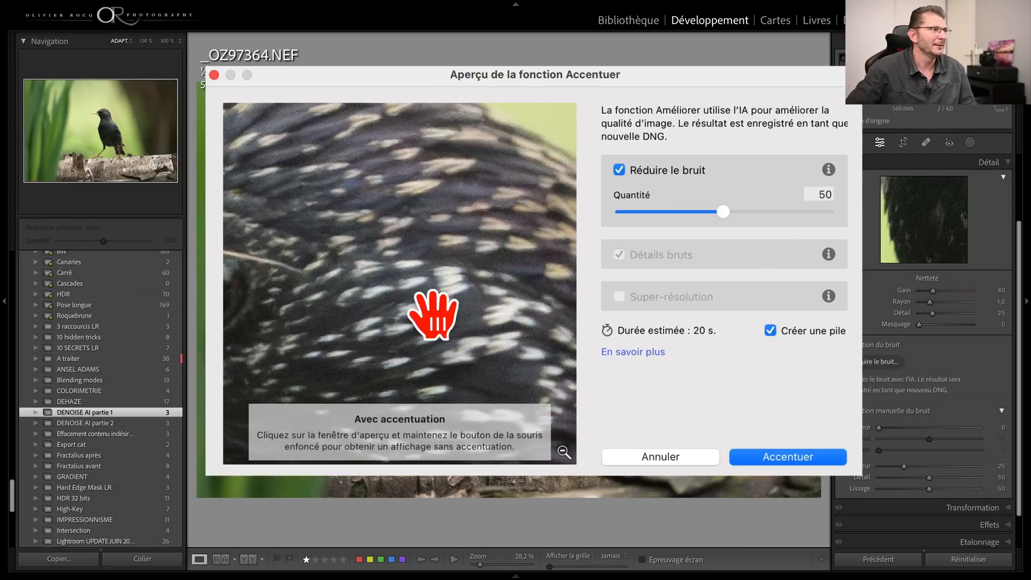
pyautogui.moveTo(418, 307); pyautogui.dragTo(606, 322)
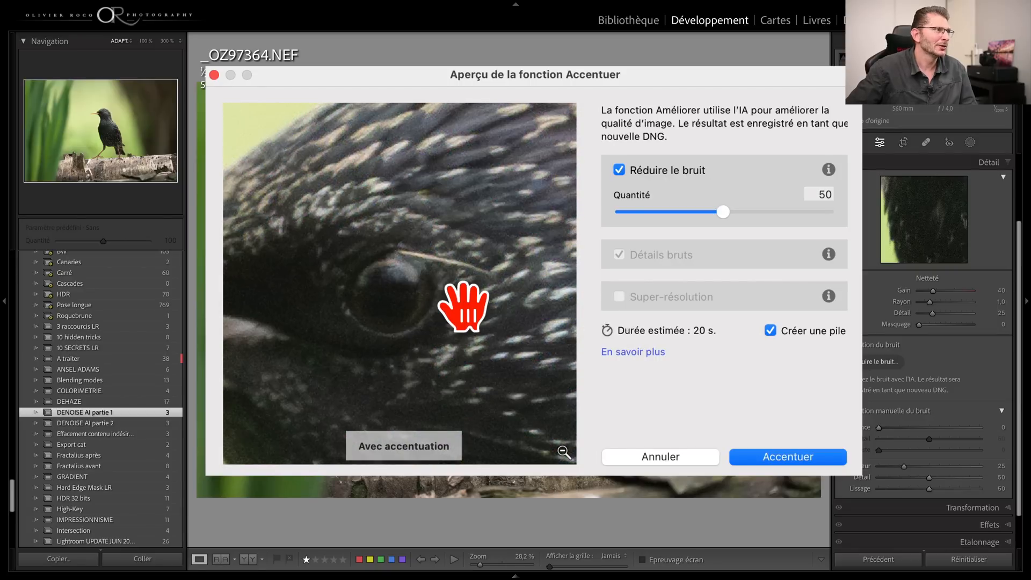
pyautogui.click(362, 323)
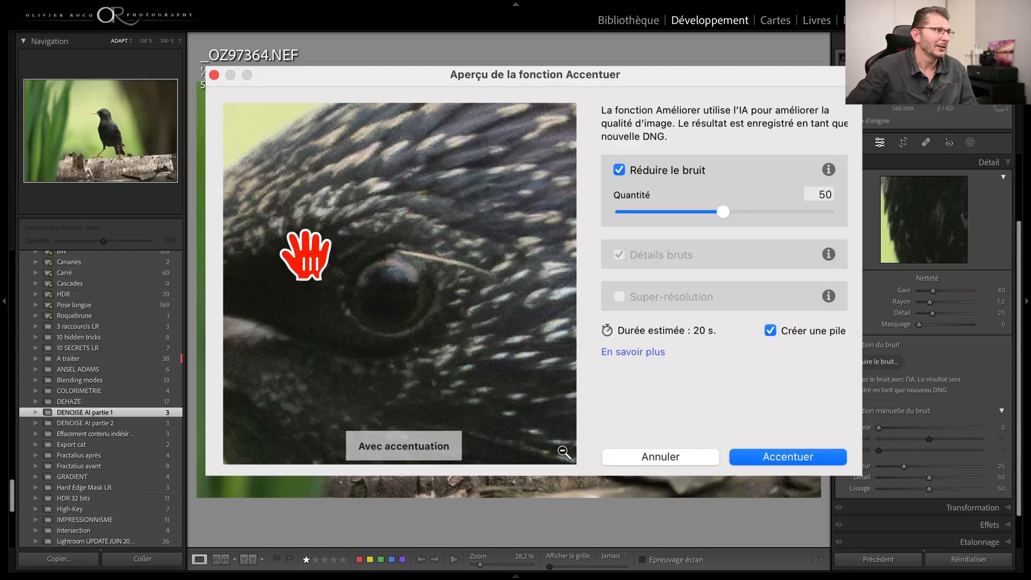
pyautogui.moveTo(301, 244); pyautogui.dragTo(513, 376)
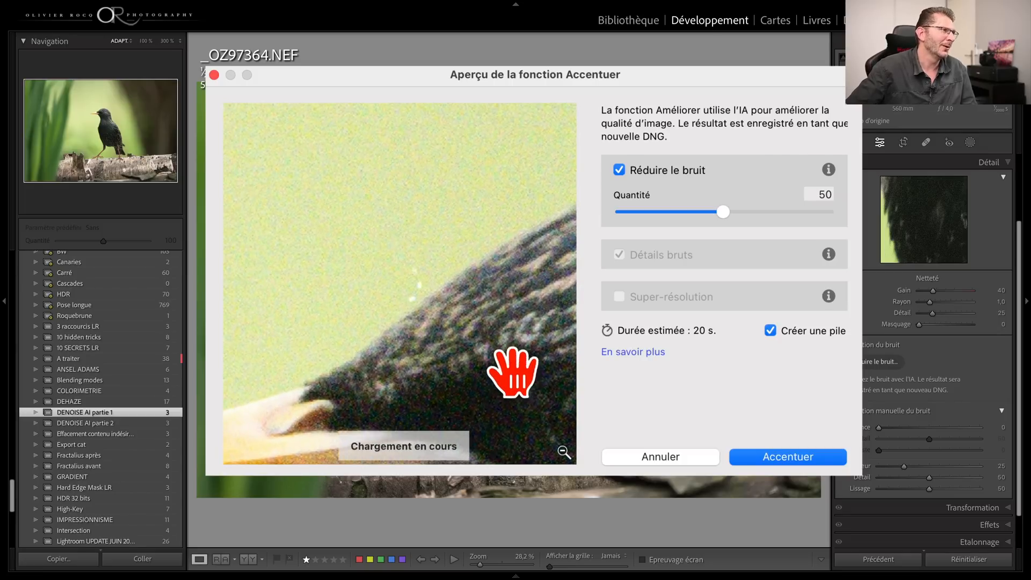
pyautogui.moveTo(349, 299); pyautogui.dragTo(349, 298)
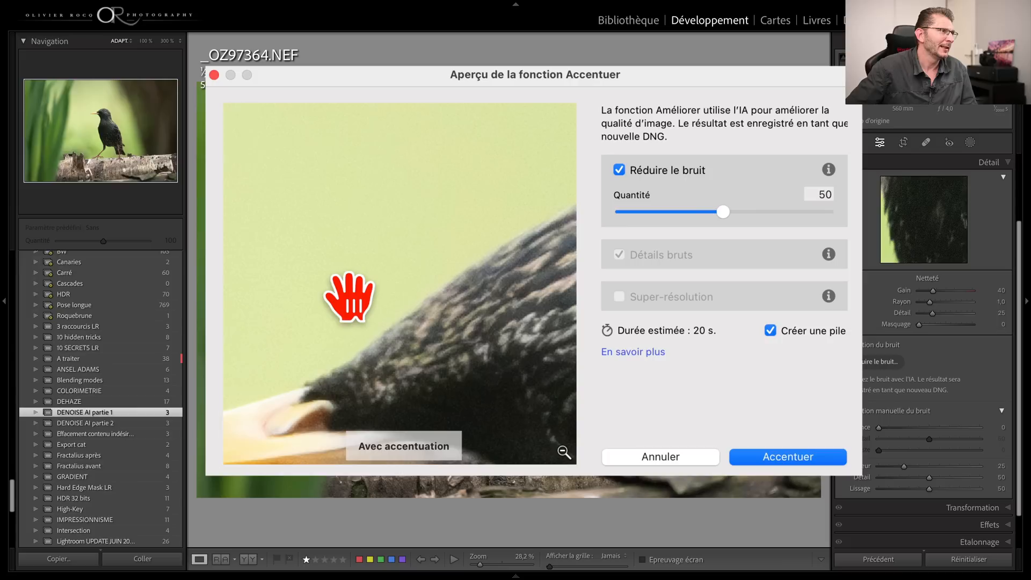
pyautogui.moveTo(430, 364); pyautogui.dragTo(281, 236)
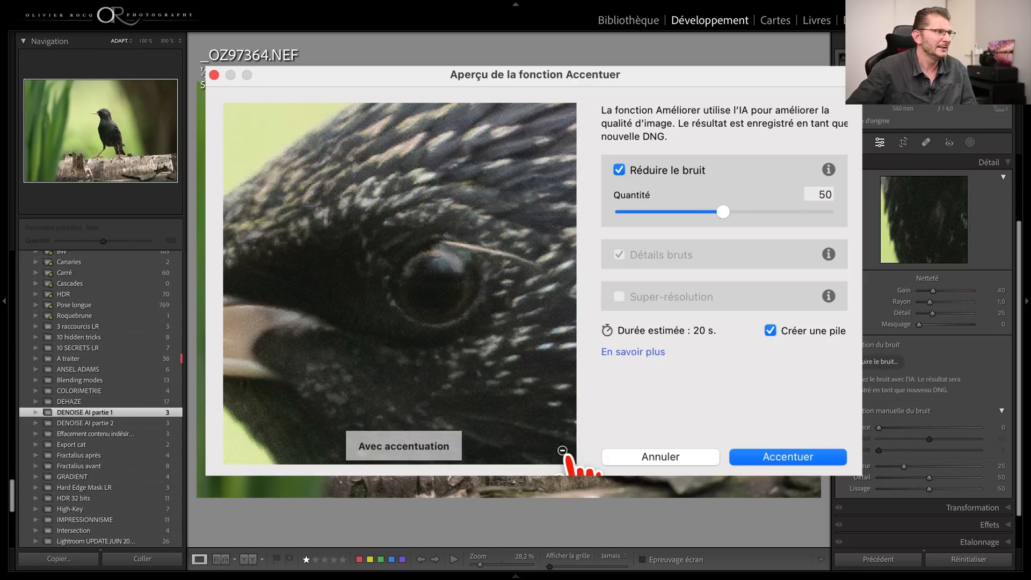
pyautogui.click(562, 451)
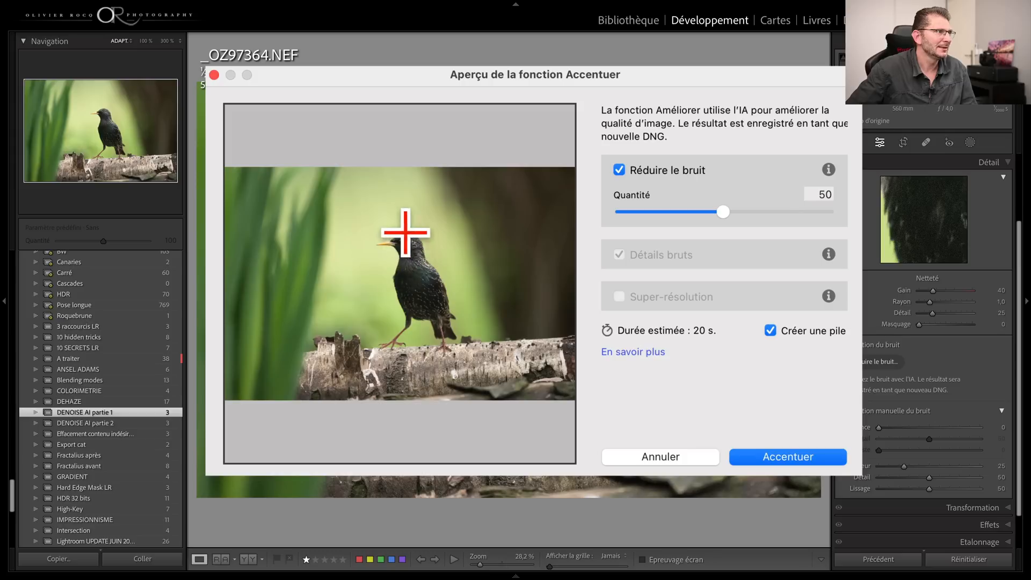
pyautogui.click(413, 274)
pyautogui.moveTo(370, 203); pyautogui.dragTo(471, 322)
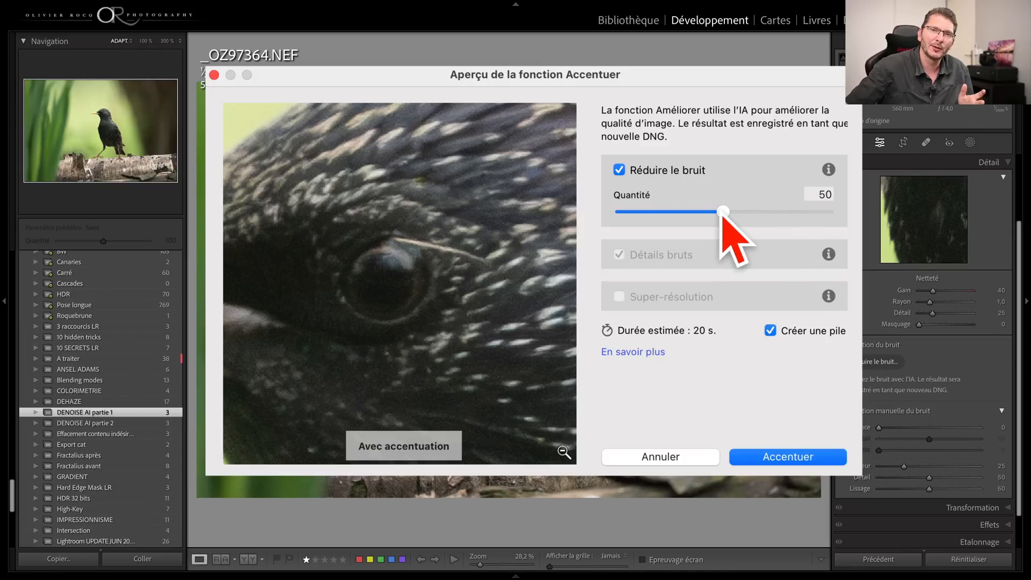
# Step: Try a noise reduction amount of 100 and a lower one, resetting it to 50 after each
pyautogui.moveTo(722, 213); pyautogui.dragTo(858, 221)
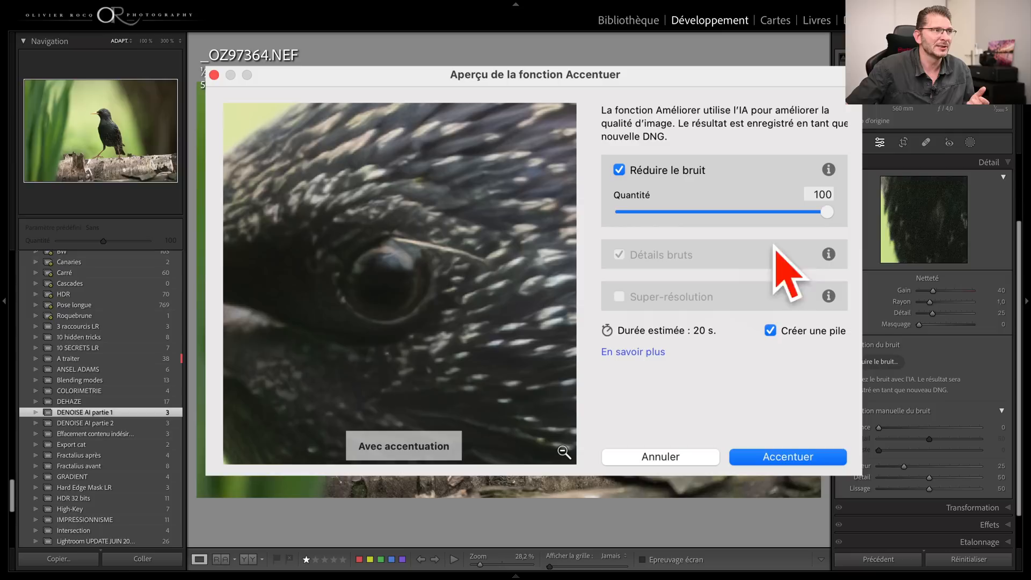
pyautogui.doubleClick(827, 214)
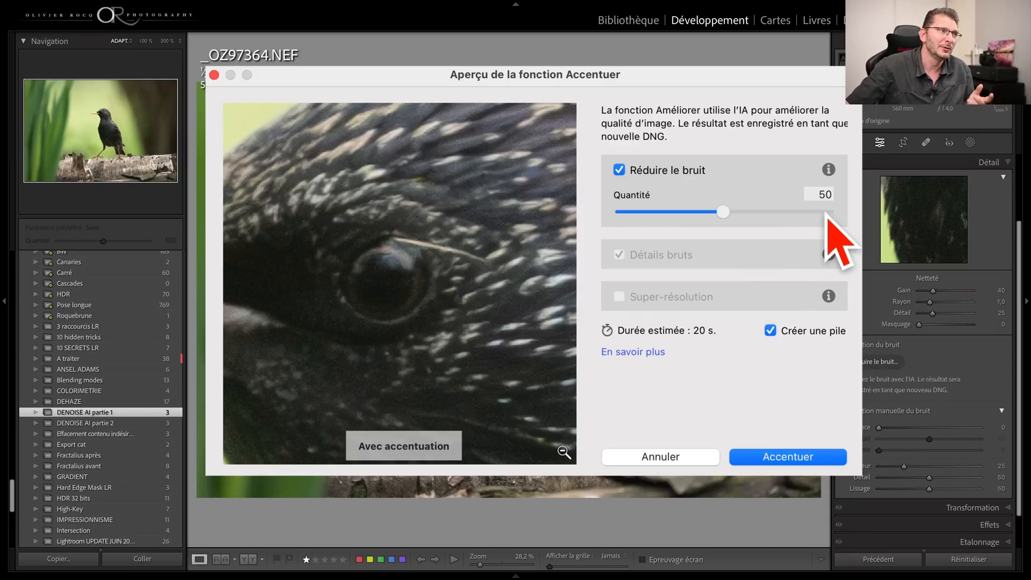
pyautogui.moveTo(722, 214); pyautogui.dragTo(692, 214)
pyautogui.doubleClick(693, 213)
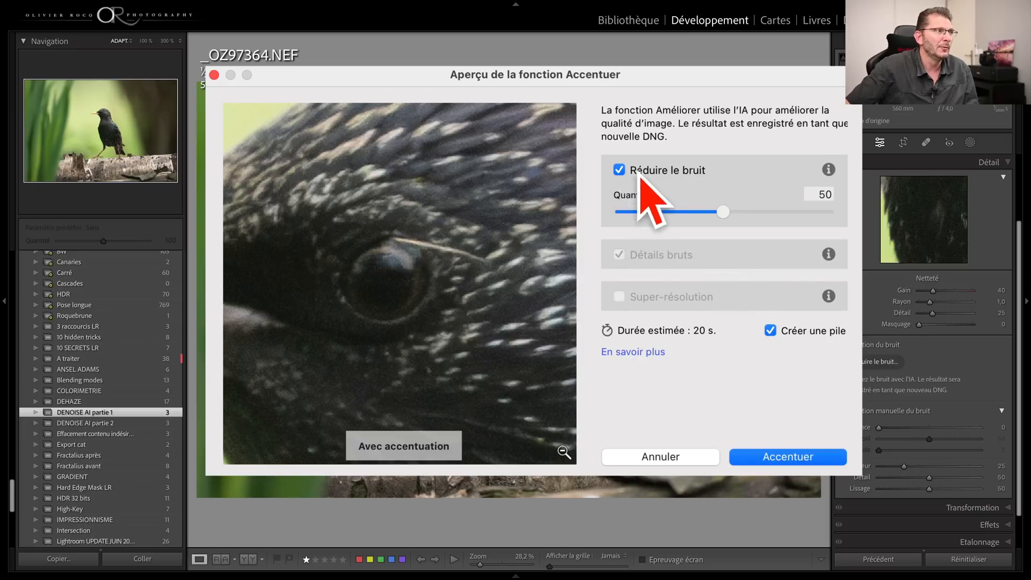
# Step: Try the enhancement options with Réduire le bruit switched off, and switch it back on
pyautogui.click(618, 170)
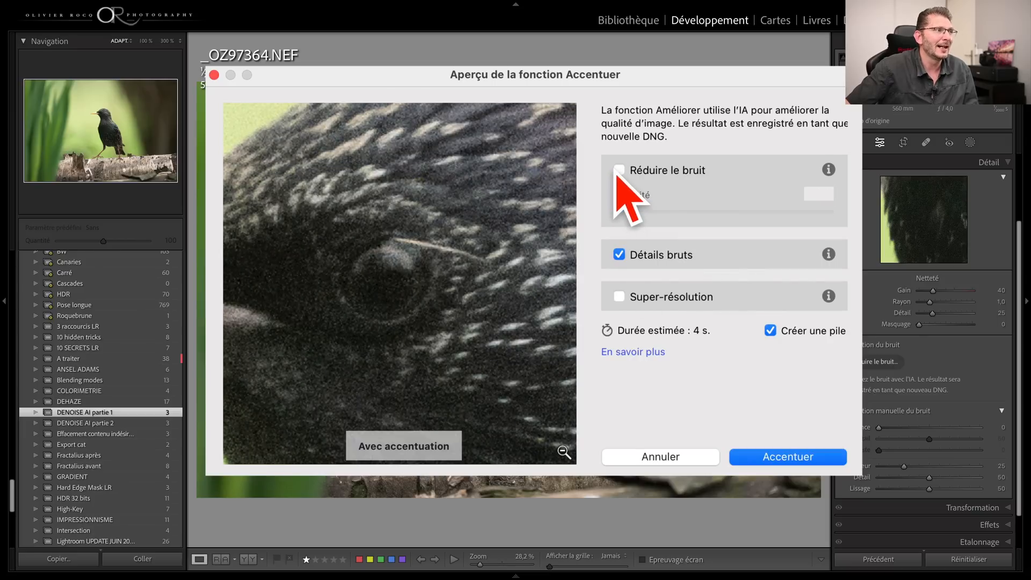
pyautogui.click(617, 297)
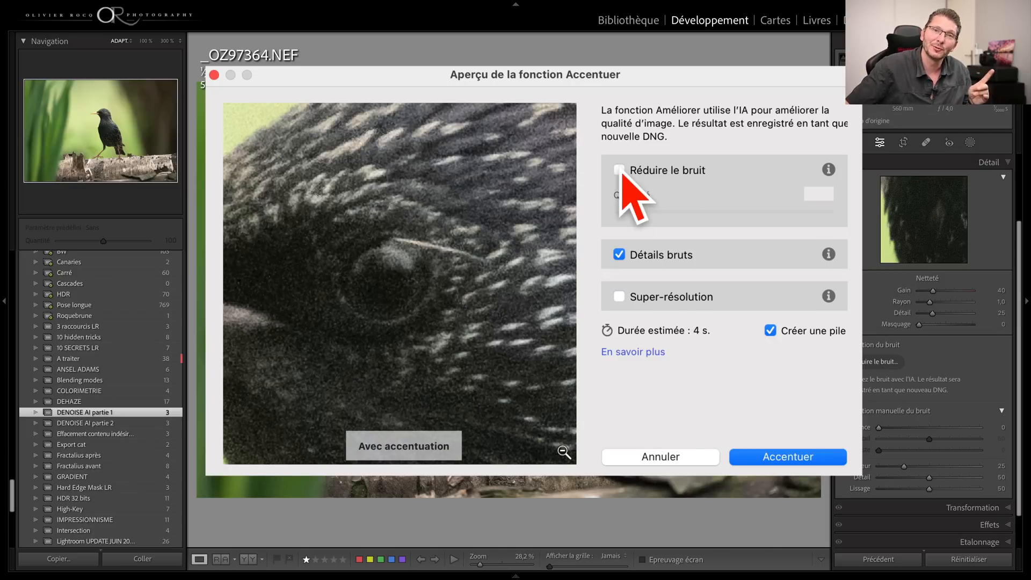
pyautogui.click(620, 170)
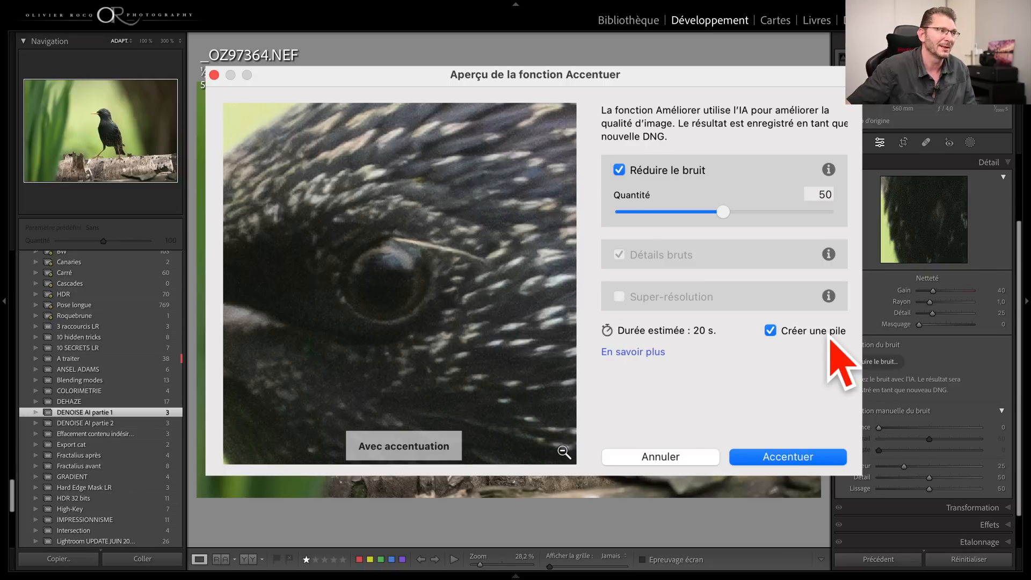
# Step: Generate the denoised DNG with an amount of 50 and Créer une pile enabled, and expand its stack in the Library grid
pyautogui.click(800, 457)
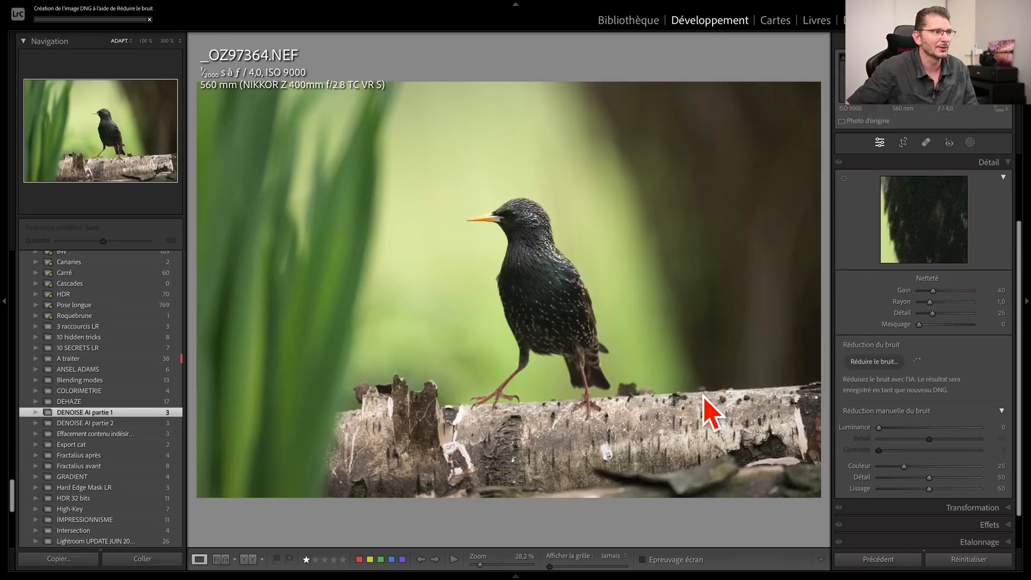
pyautogui.click(80, 13)
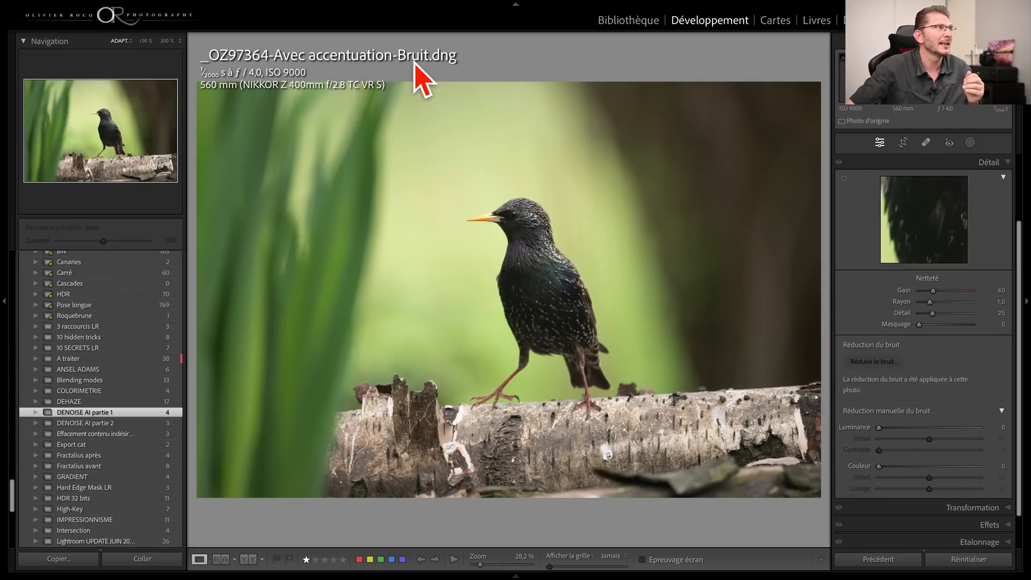
pyautogui.press('g')
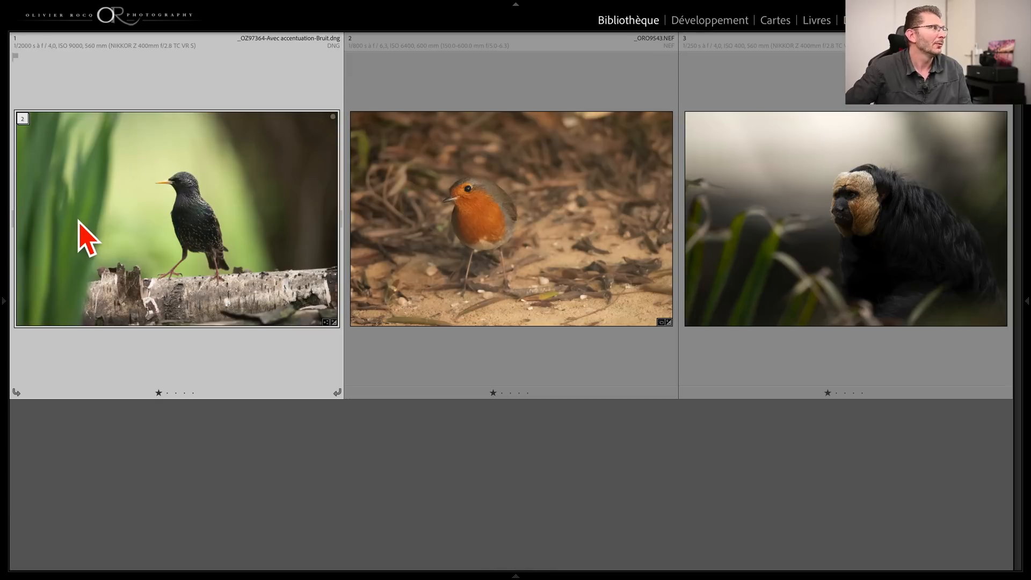
pyautogui.click(27, 120)
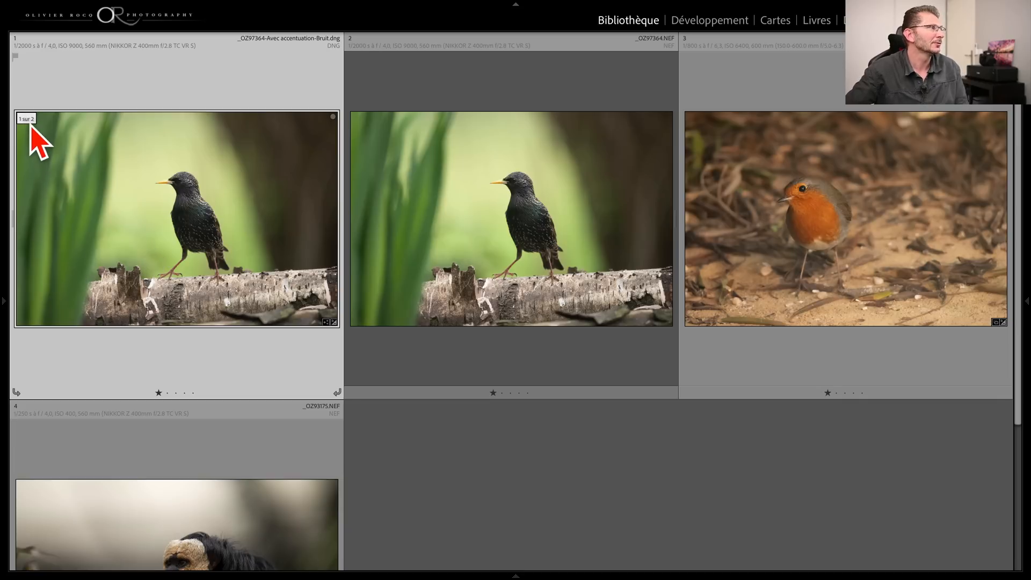
# Step: Show the original NEF and the denoised DNG side by side, with the original as Sélection and the toolbar displayed
pyautogui.keyDown('super'); pyautogui.click(425, 184); pyautogui.keyUp('super')
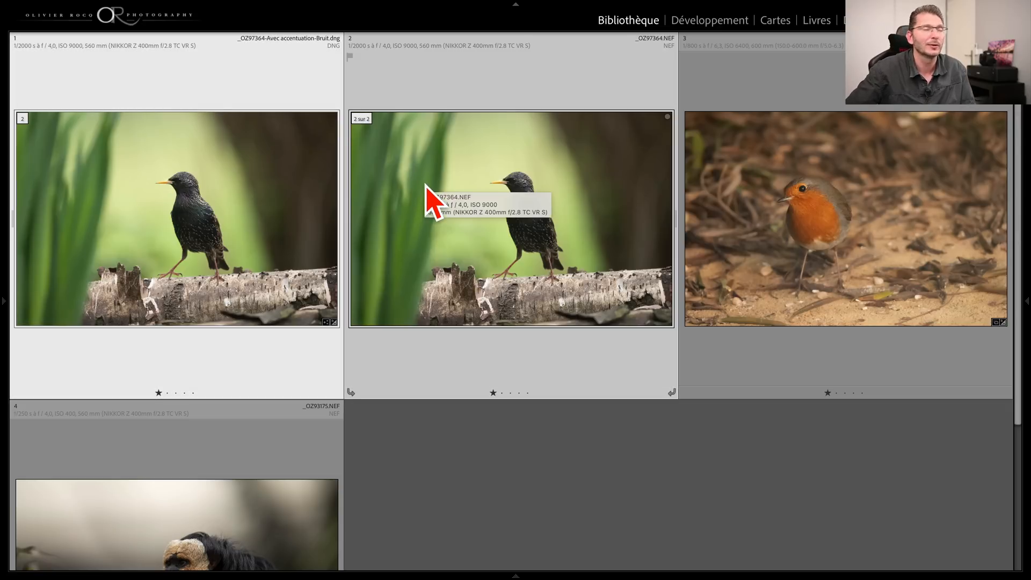
pyautogui.press('c')
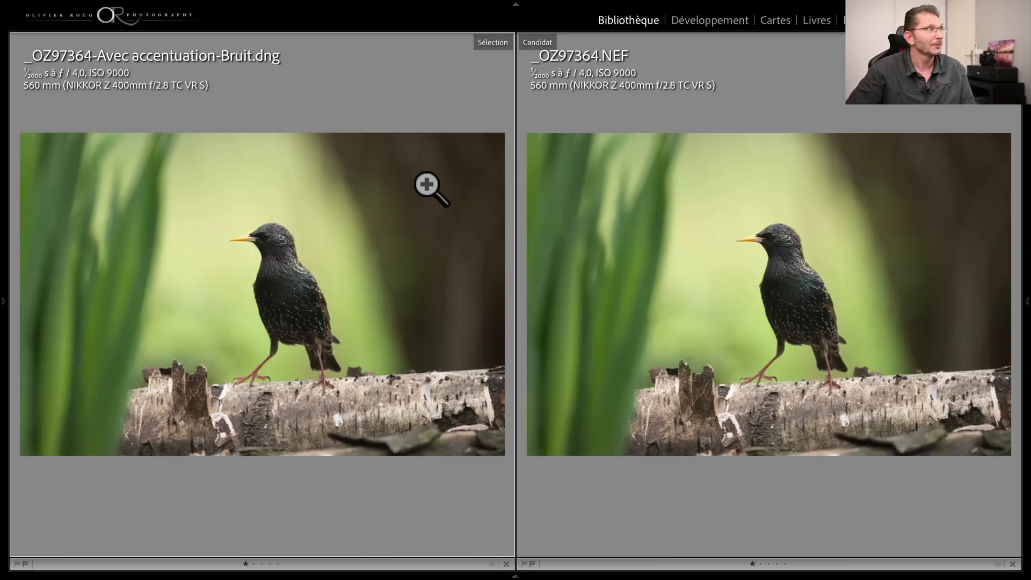
pyautogui.press('Down')
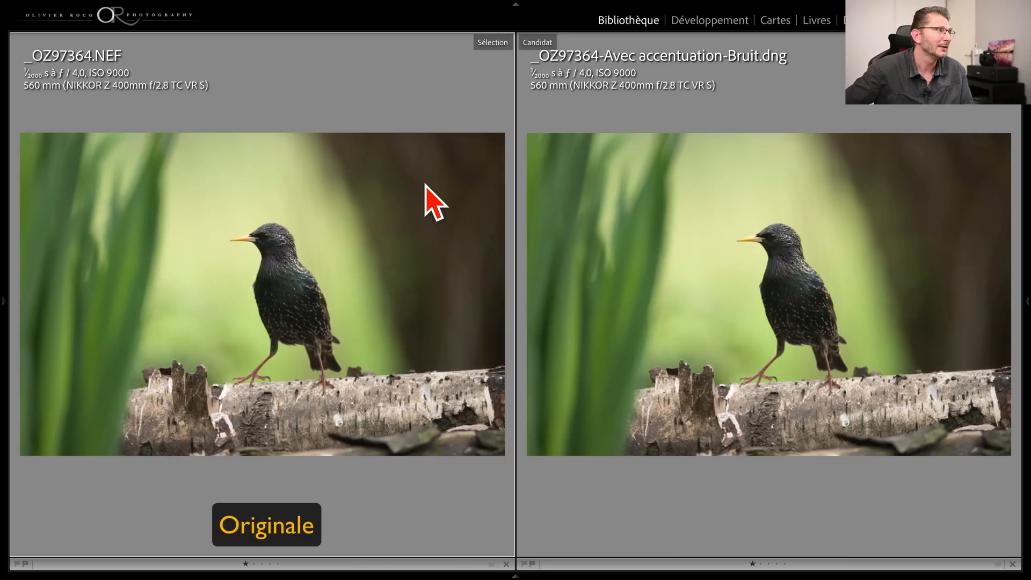
pyautogui.press('t')
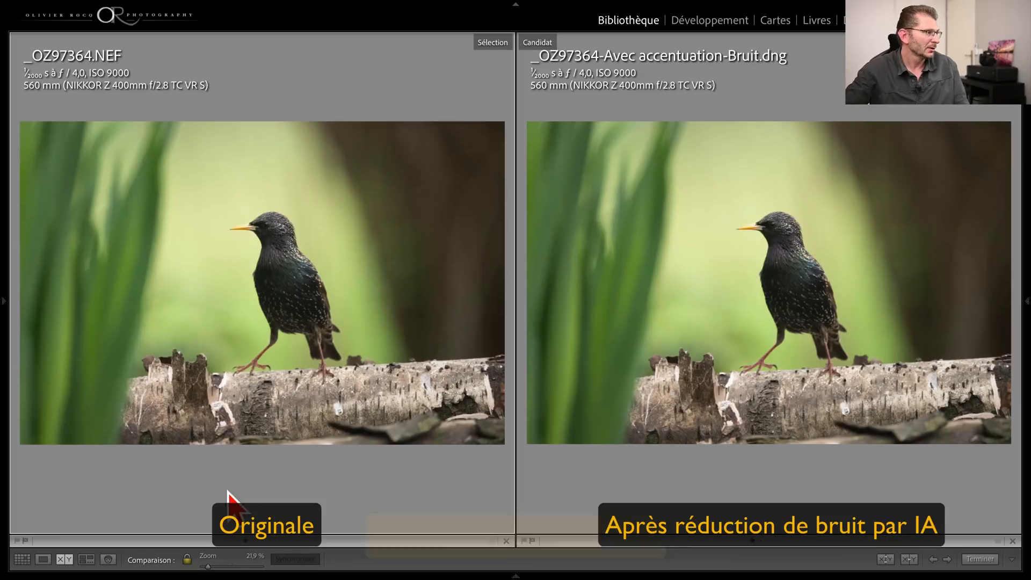
# Step: Compare the noise on the starling's head in both versions at 100 % and 200 % zoom, and return to the grid
pyautogui.moveTo(209, 567); pyautogui.dragTo(232, 568)
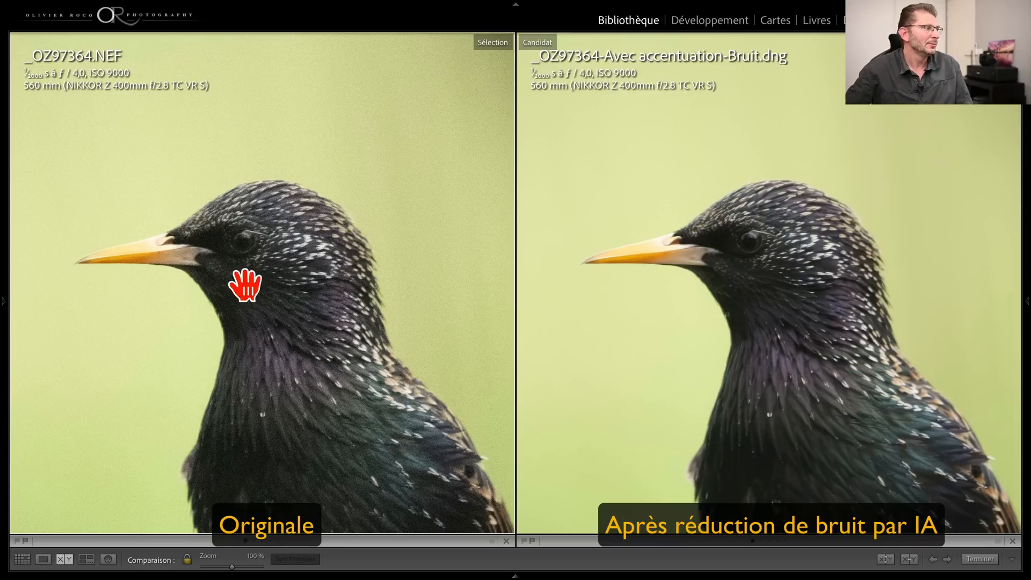
pyautogui.press('super+plus')
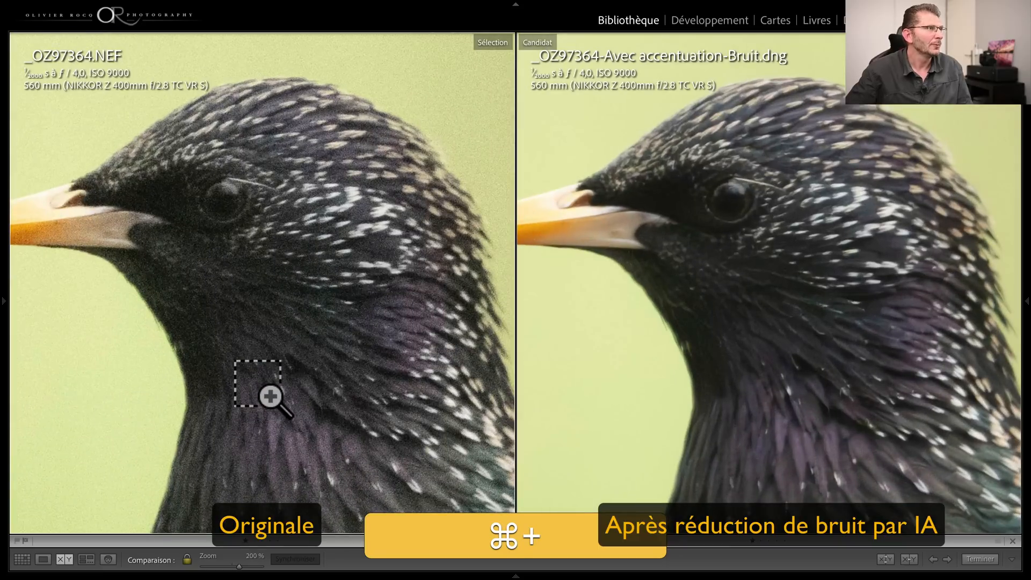
pyautogui.moveTo(288, 361); pyautogui.dragTo(199, 326)
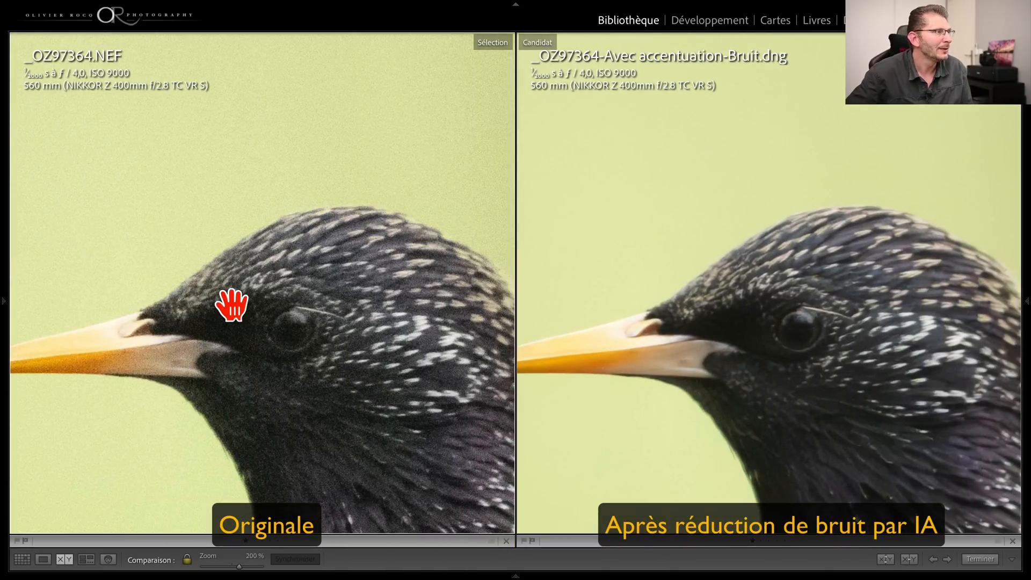
pyautogui.press('g')
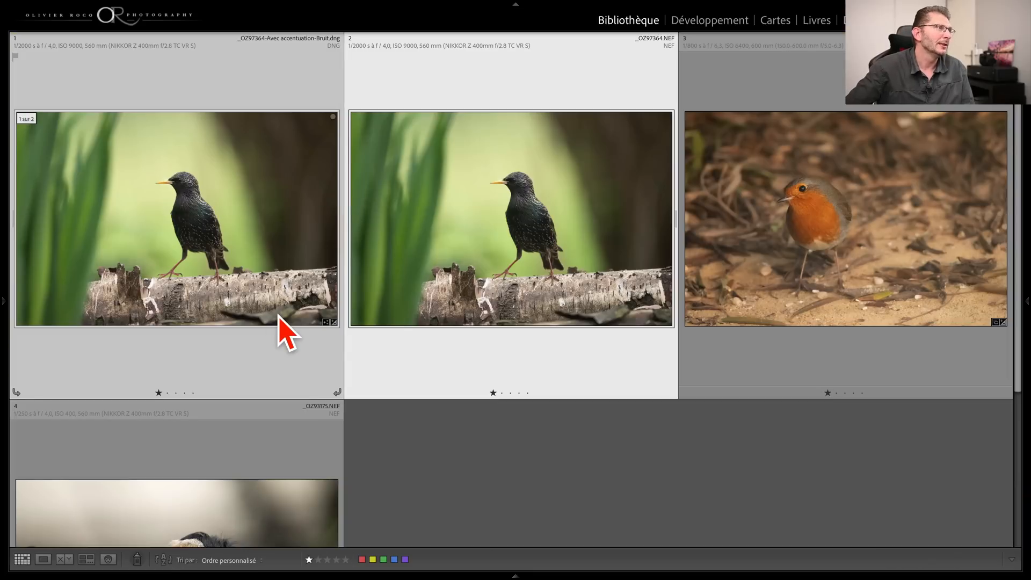
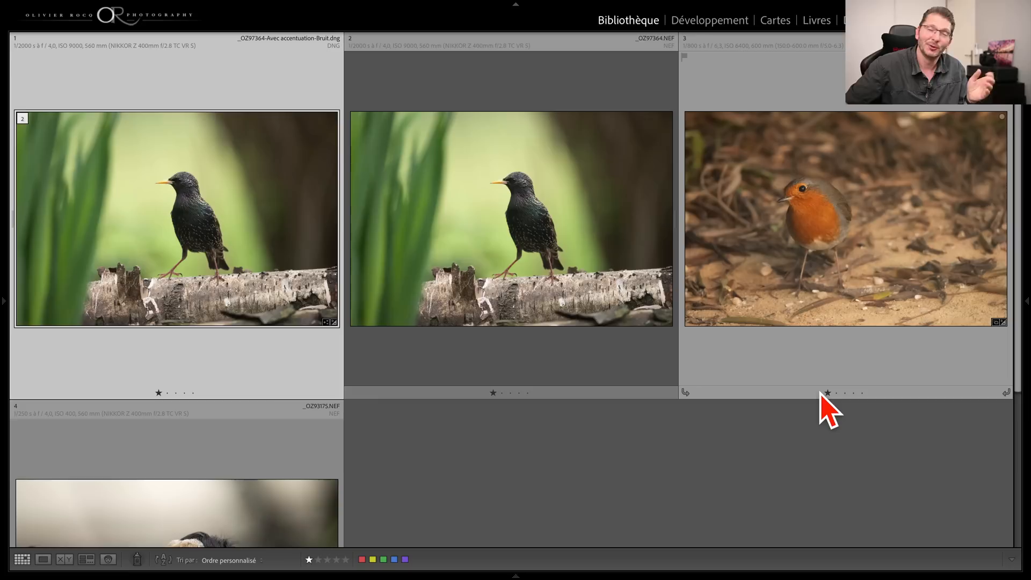
# Step: Open the robin photo _ORO9543.NEF in Développement and examine the overlay and local adjustments of Masque 1
pyautogui.doubleClick(809, 274)
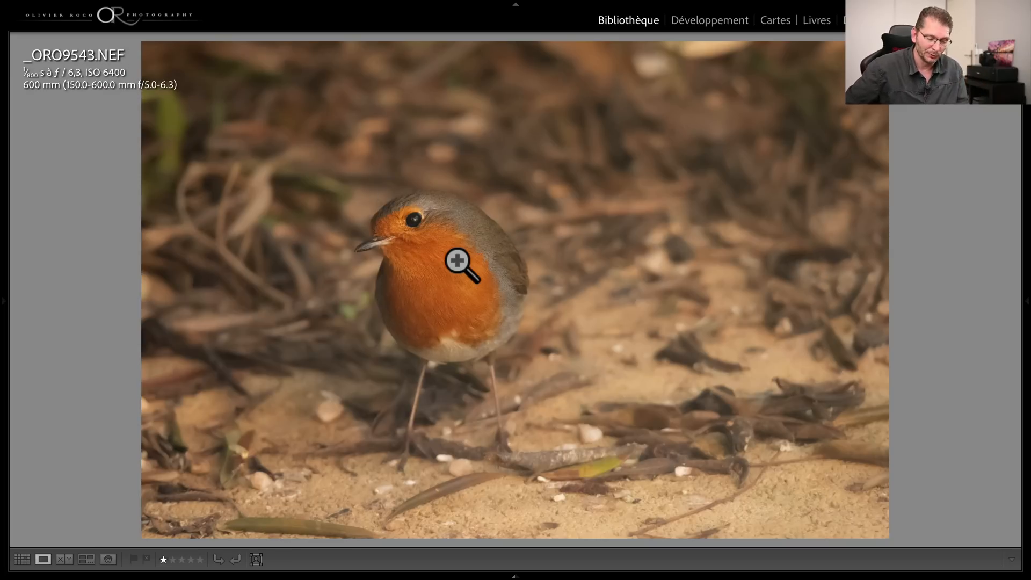
pyautogui.press('d')
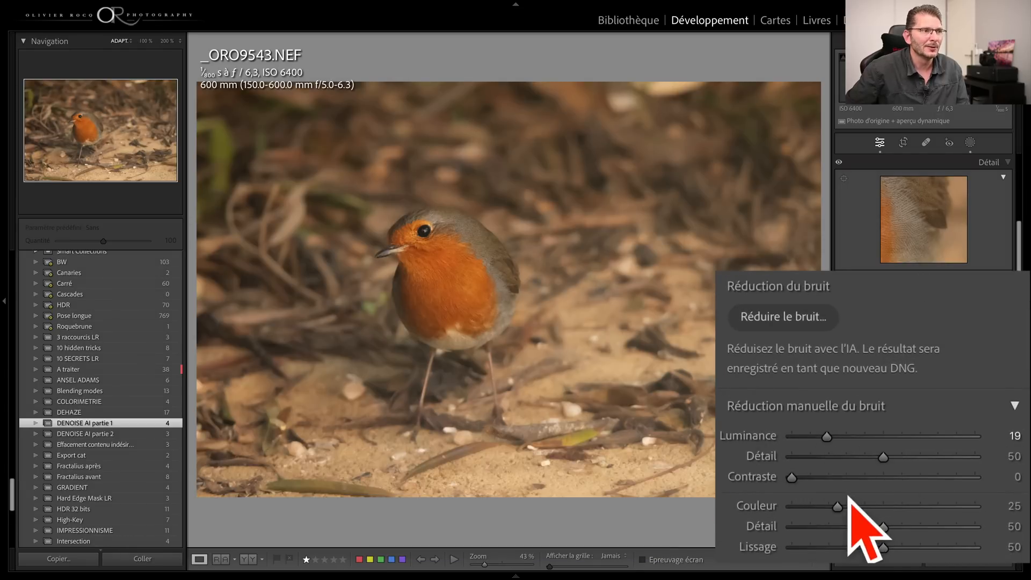
pyautogui.click(969, 143)
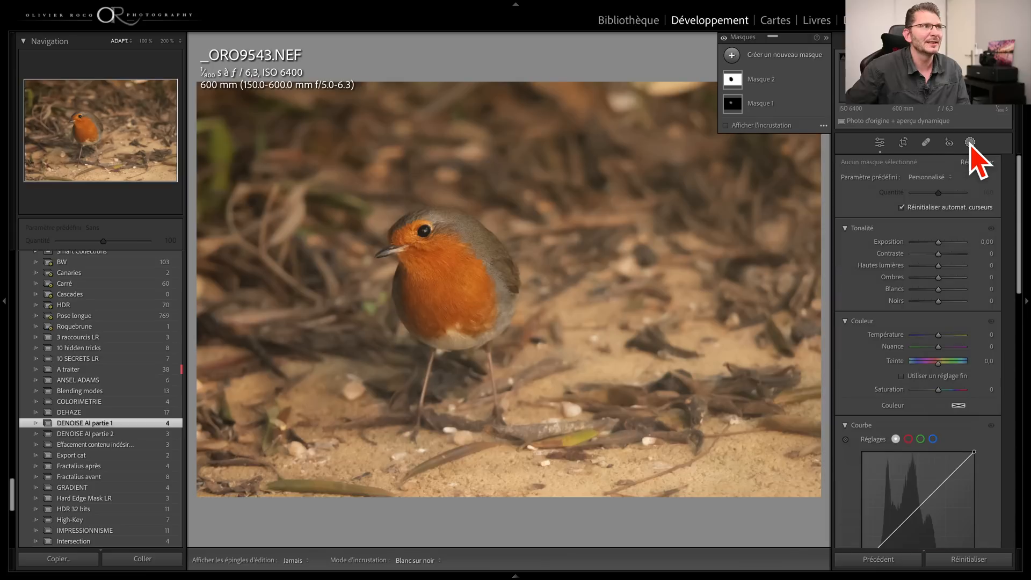
pyautogui.click(773, 103)
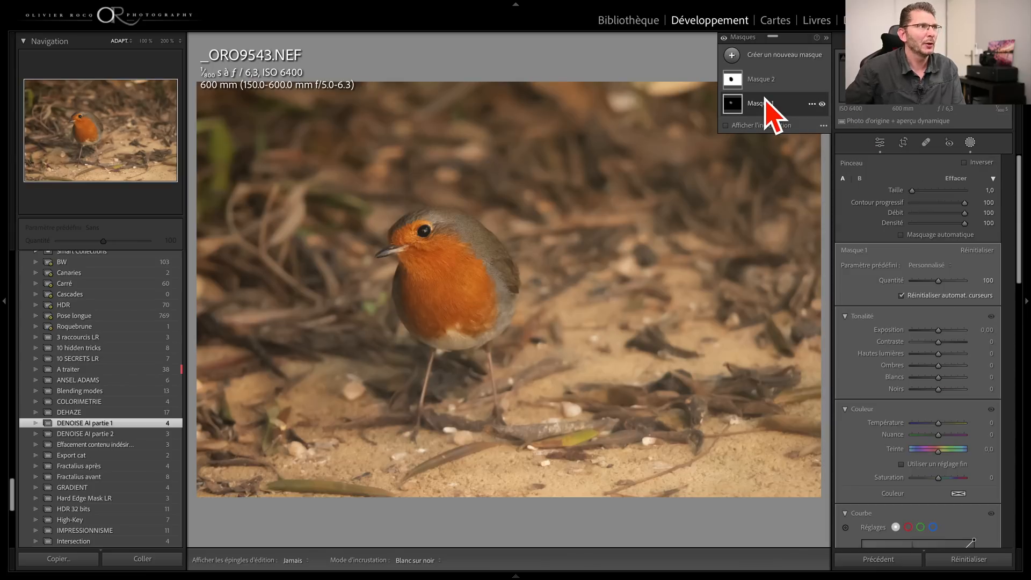
pyautogui.press('o')
pyautogui.press('o')
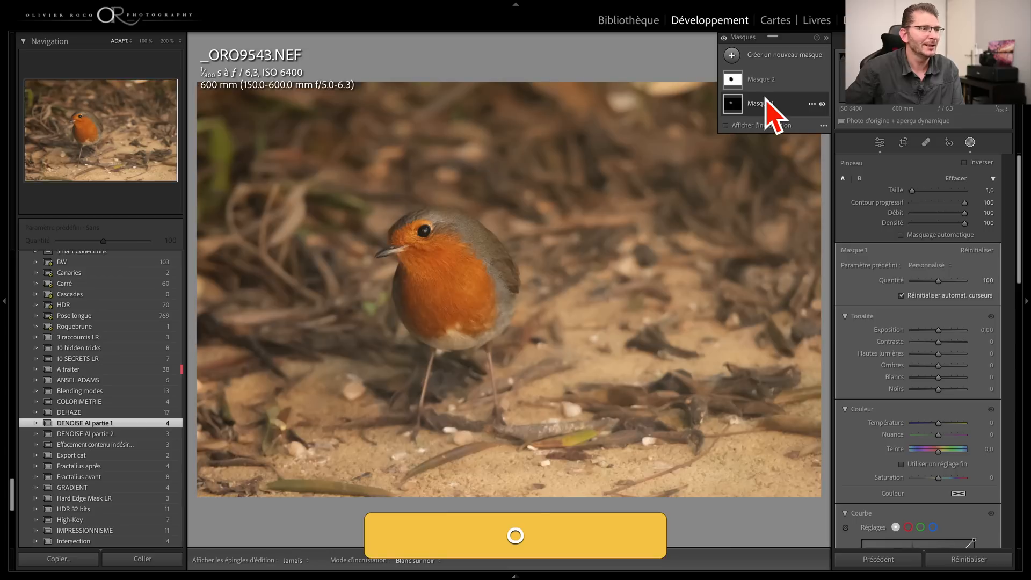
pyautogui.scroll(-5, 937, 414)
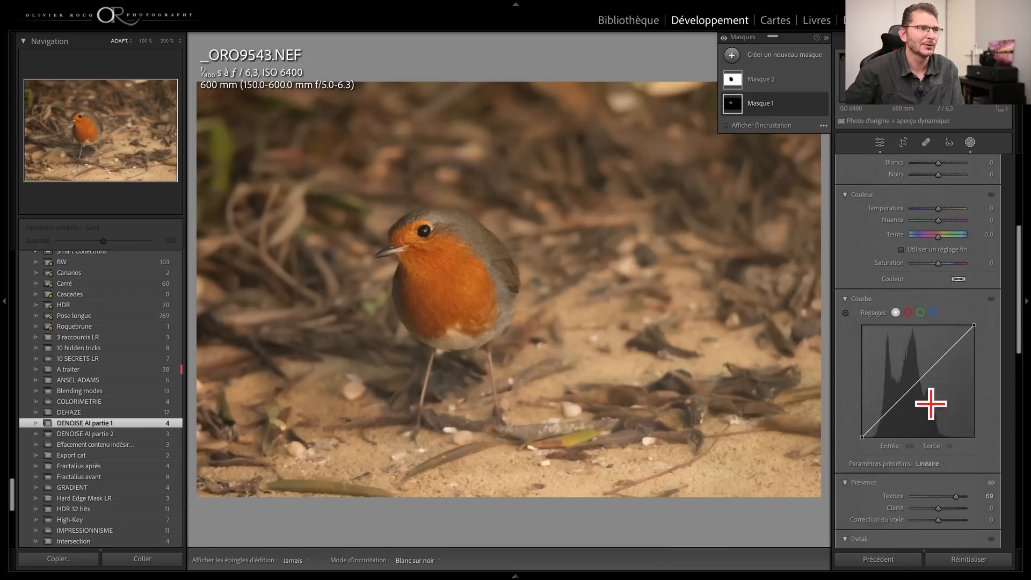
pyautogui.scroll(-2, 930, 404)
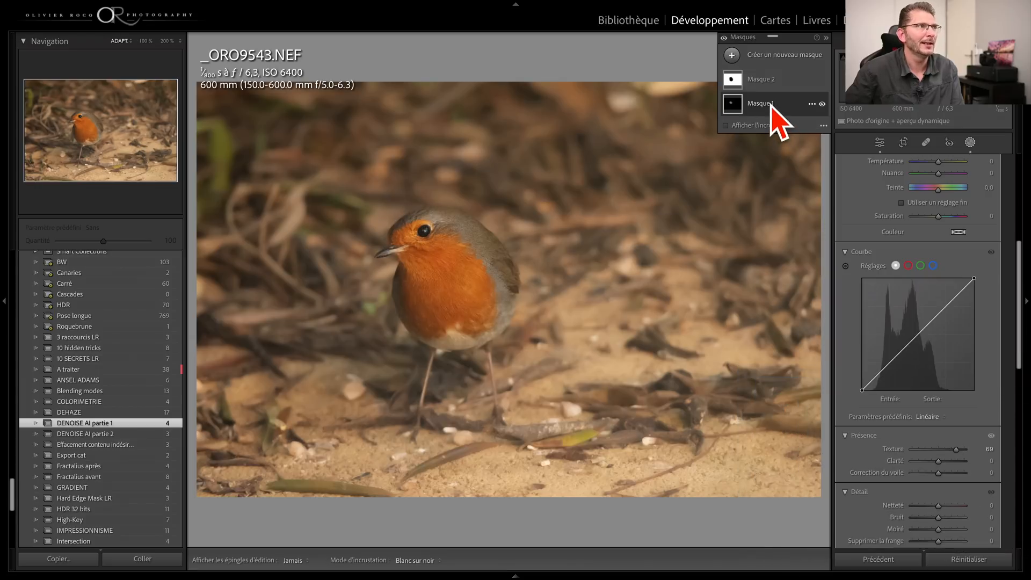
# Step: Examine the overlay of Masque 2 and its Présence and Détail adjustments
pyautogui.click(770, 81)
pyautogui.press('o')
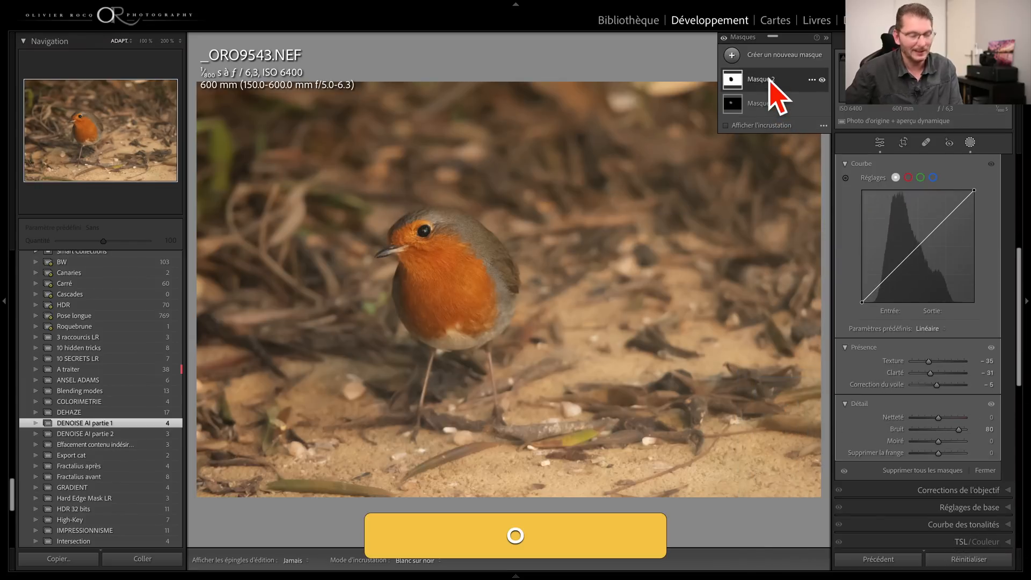
pyautogui.press('o')
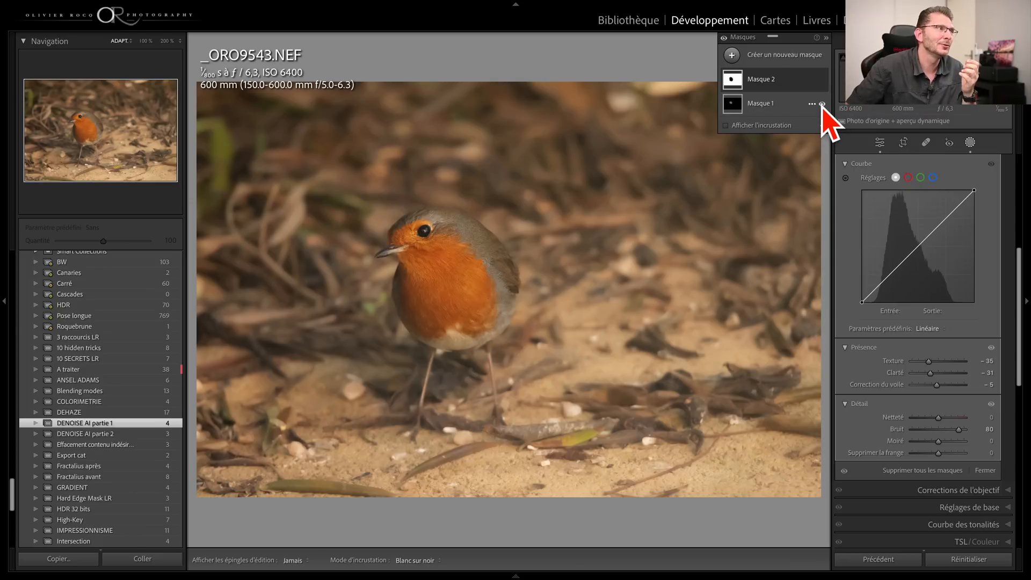
# Step: Compare the robin photo before and after its edits side by side with the side panels hidden, zooming in on the head
pyautogui.press('y')
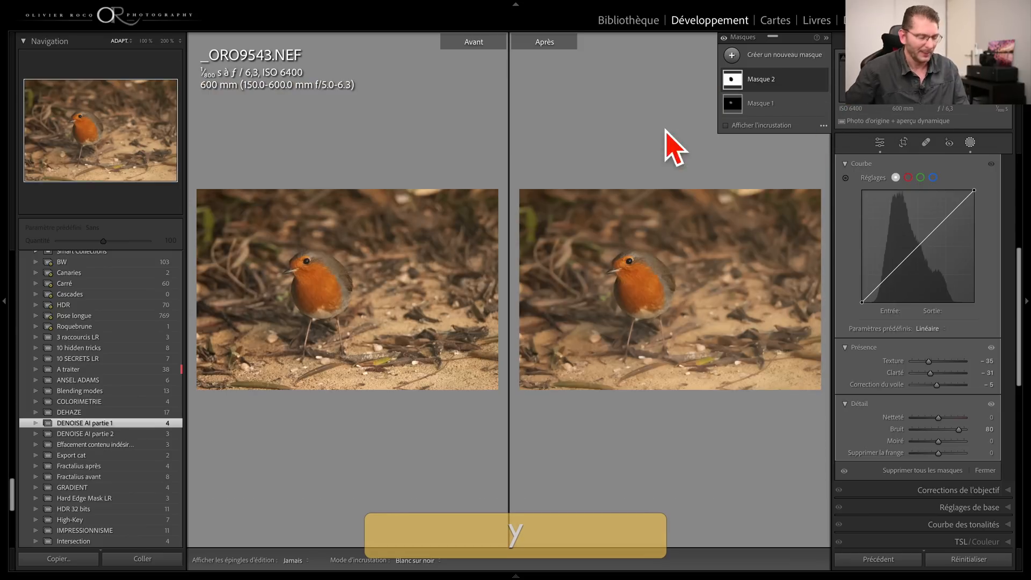
pyautogui.press('Tab')
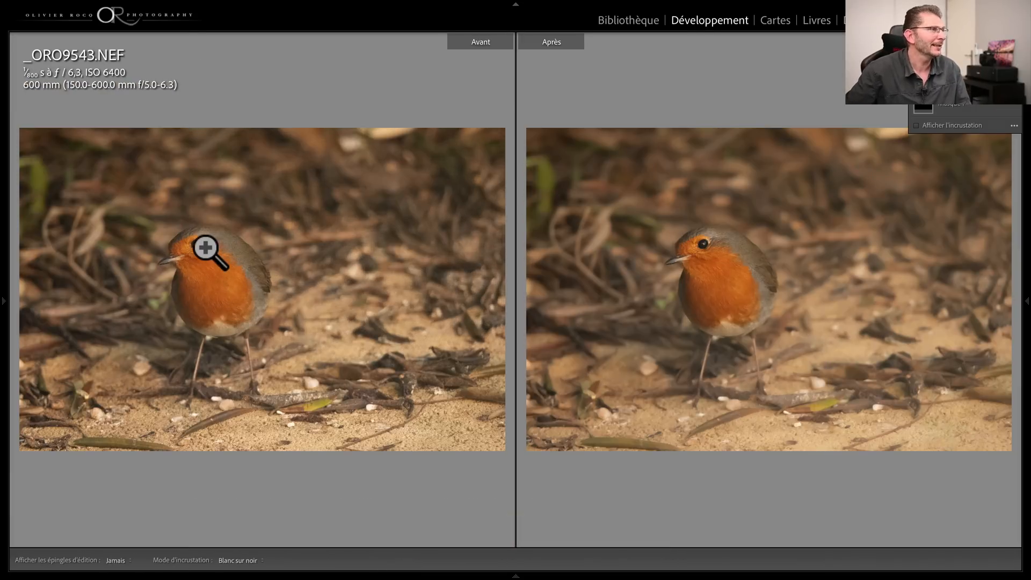
pyautogui.click(208, 249)
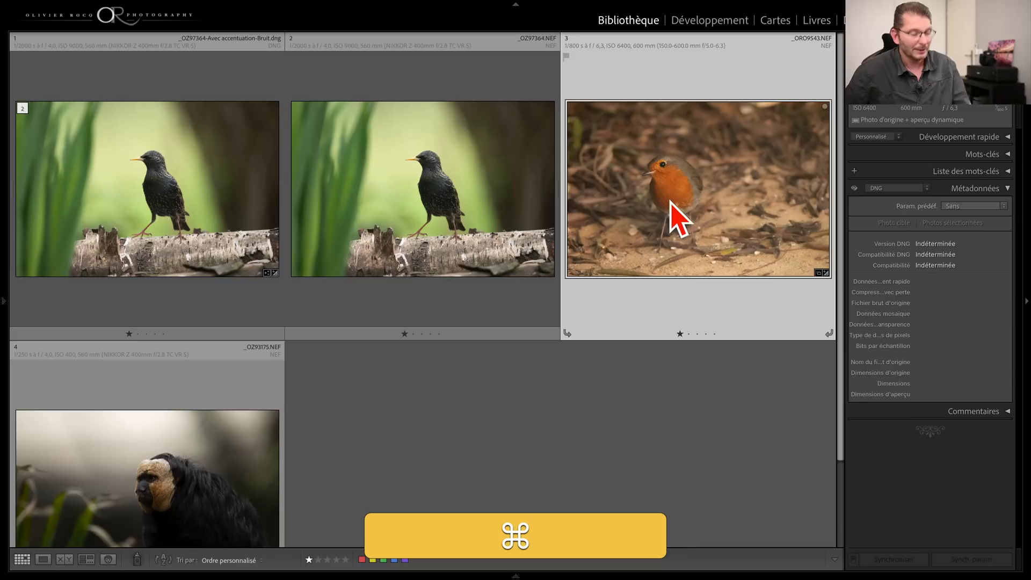
# Step: Create a virtual copy of the robin photo and reset all of its development settings
pyautogui.press("super+'")
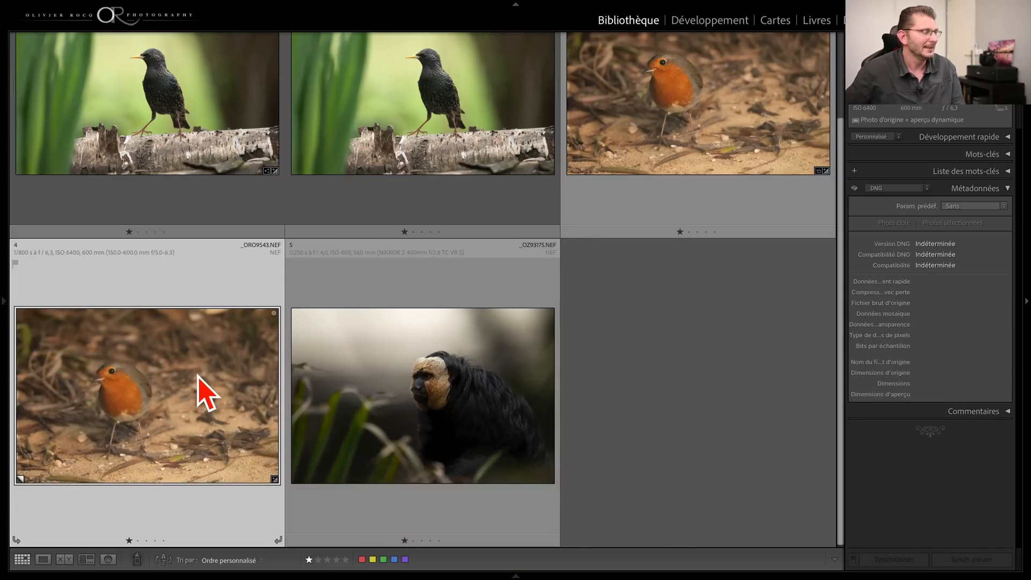
pyautogui.press('d')
pyautogui.click(965, 560)
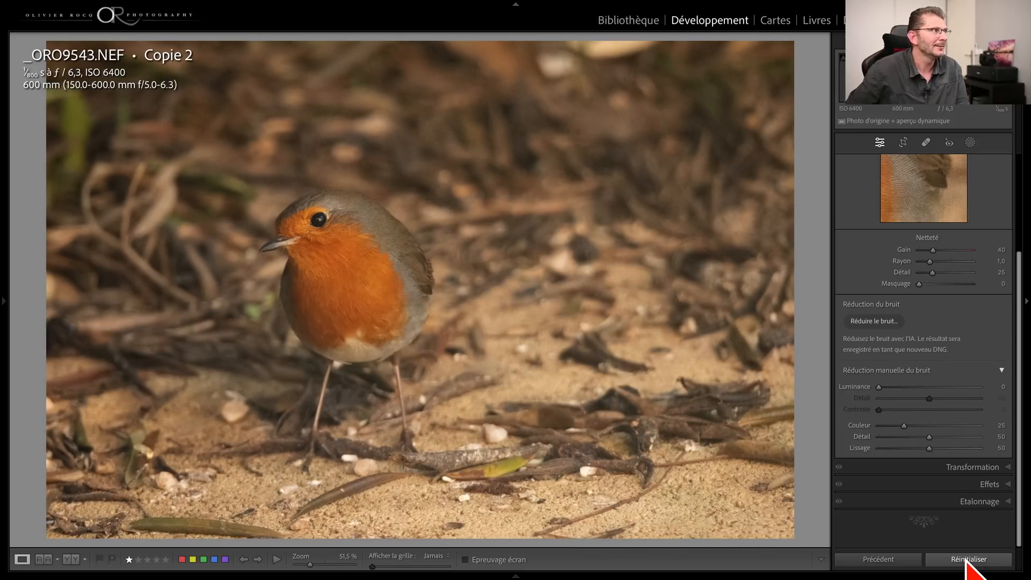
# Step: Inspect the noise around the robin's head on the virtual copy at 200 % zoom, and return to the full view
pyautogui.click(311, 217)
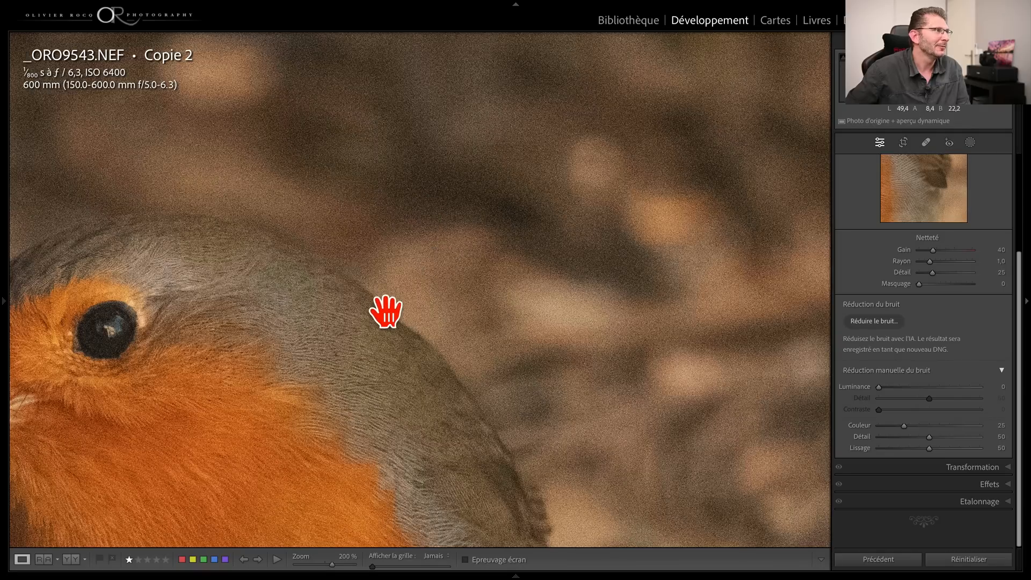
pyautogui.moveTo(383, 311); pyautogui.dragTo(566, 318)
pyautogui.click(421, 204)
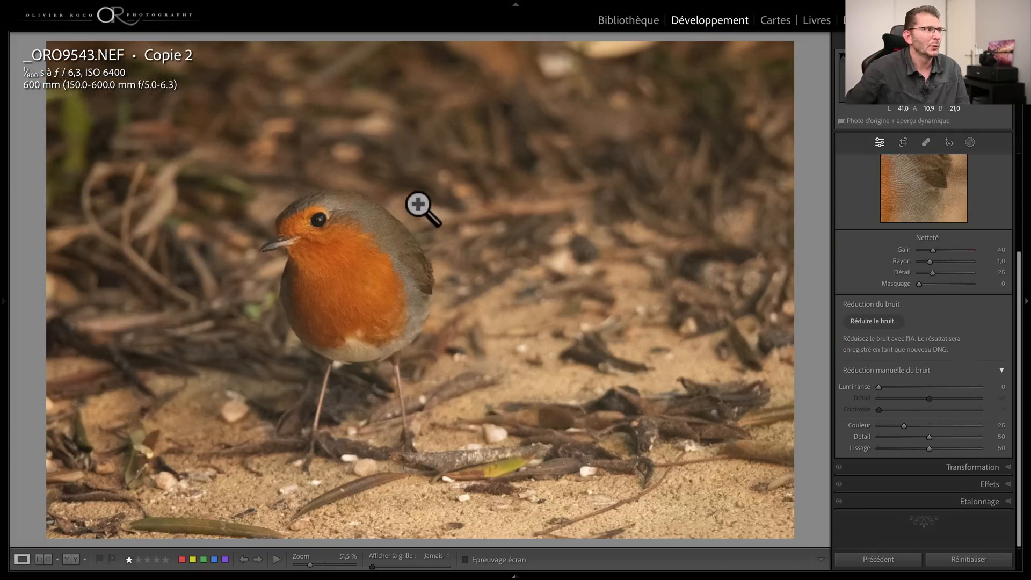
# Step: Open the Accentuer preview for the virtual copy and check the noise reduction on the robin's eye, feathers and background
pyautogui.rightClick(415, 198)
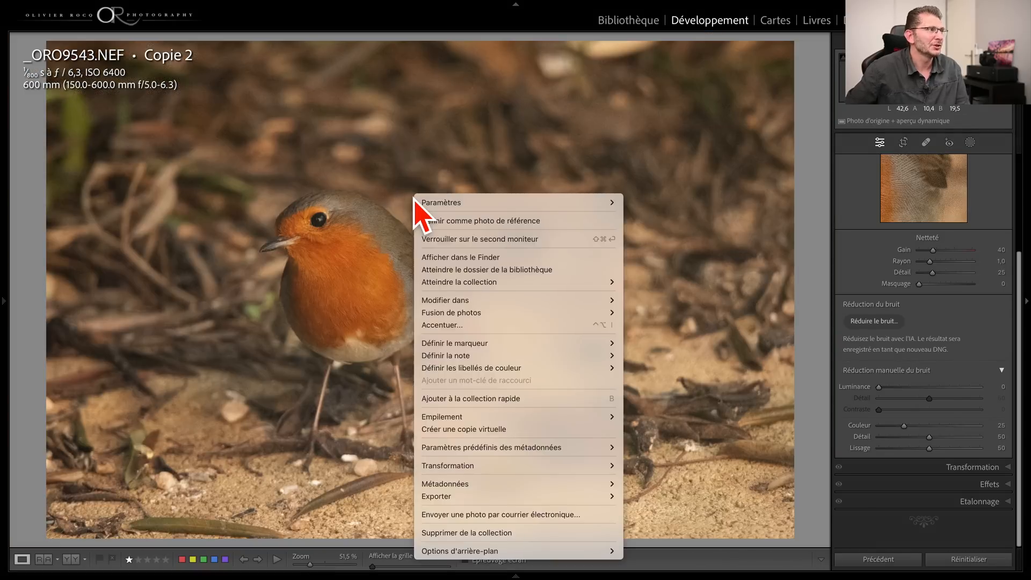
pyautogui.click(475, 325)
pyautogui.moveTo(513, 295); pyautogui.dragTo(789, 408)
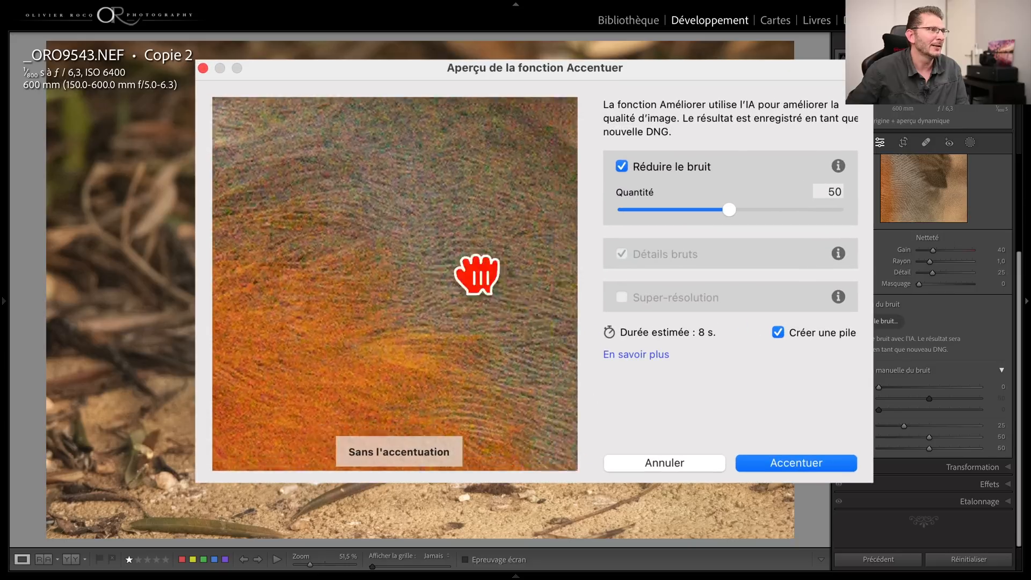
pyautogui.moveTo(379, 360); pyautogui.dragTo(454, 271)
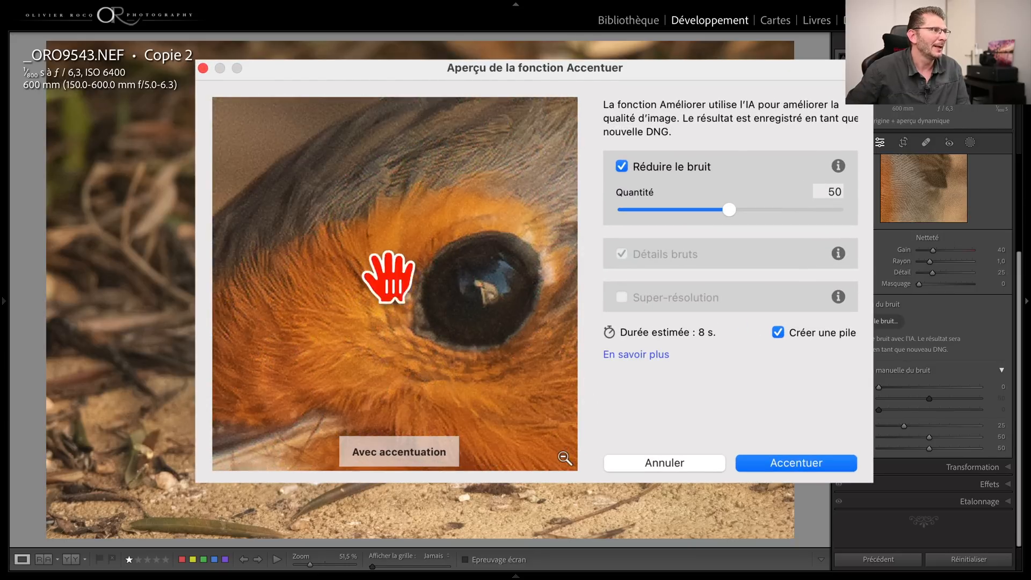
pyautogui.moveTo(329, 295); pyautogui.dragTo(521, 175)
pyautogui.moveTo(396, 188); pyautogui.dragTo(467, 378)
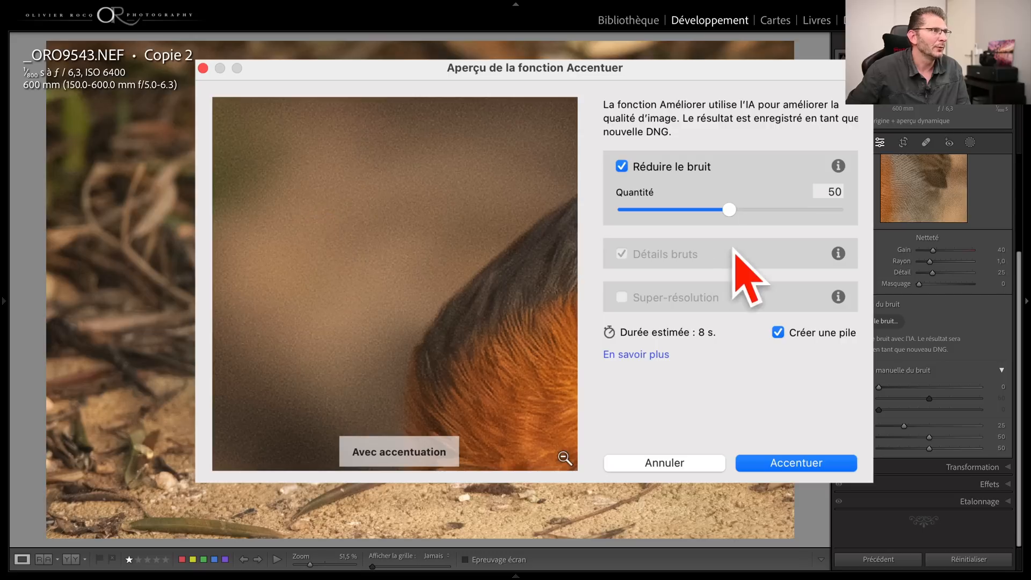
# Step: Try a noise reduction Quantité of 80, check the preview on the robin's eye and feathers, and restore the amount to 50
pyautogui.moveTo(729, 210); pyautogui.dragTo(794, 210)
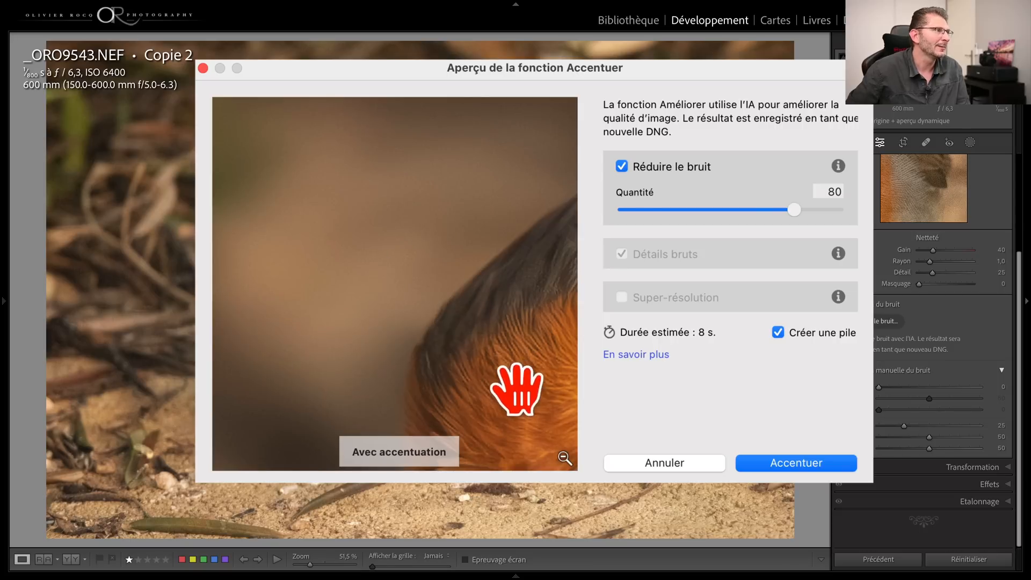
pyautogui.moveTo(513, 391); pyautogui.dragTo(328, 180)
pyautogui.moveTo(496, 231); pyautogui.dragTo(368, 292)
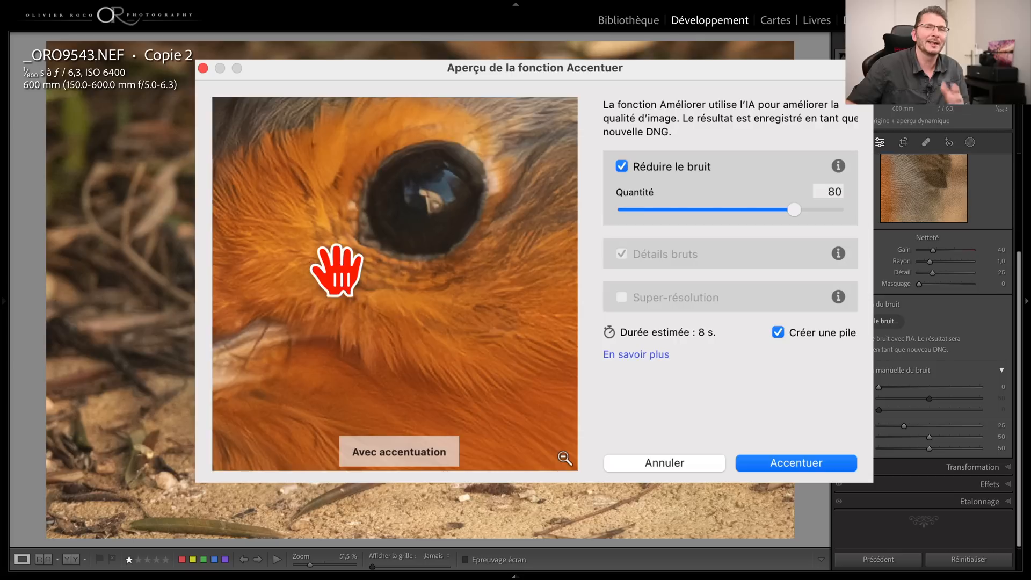
pyautogui.doubleClick(793, 209)
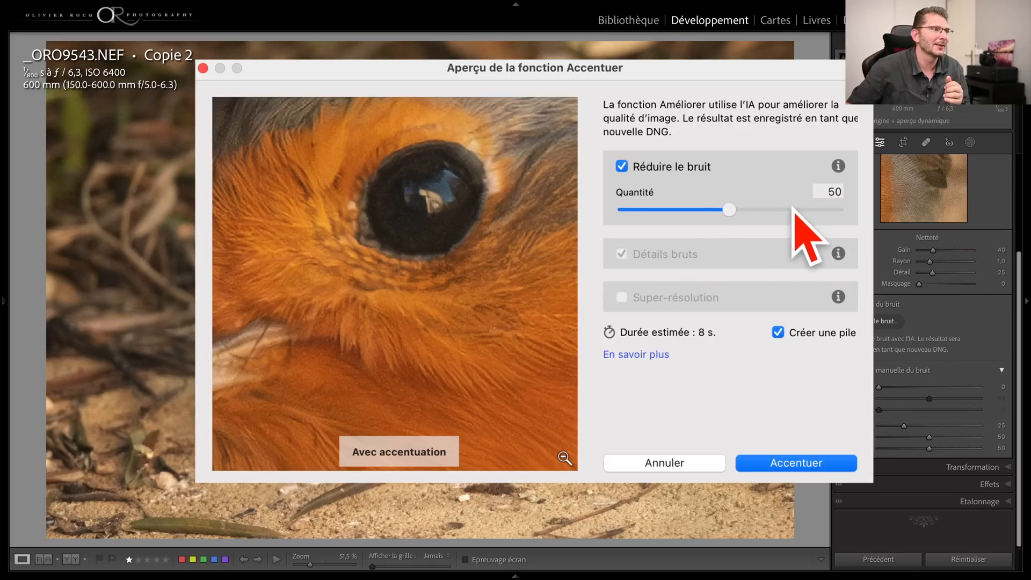
# Step: Generate the denoised DNG of the robin copy with Créer une pile enabled, and return to the Library grid
pyautogui.click(802, 459)
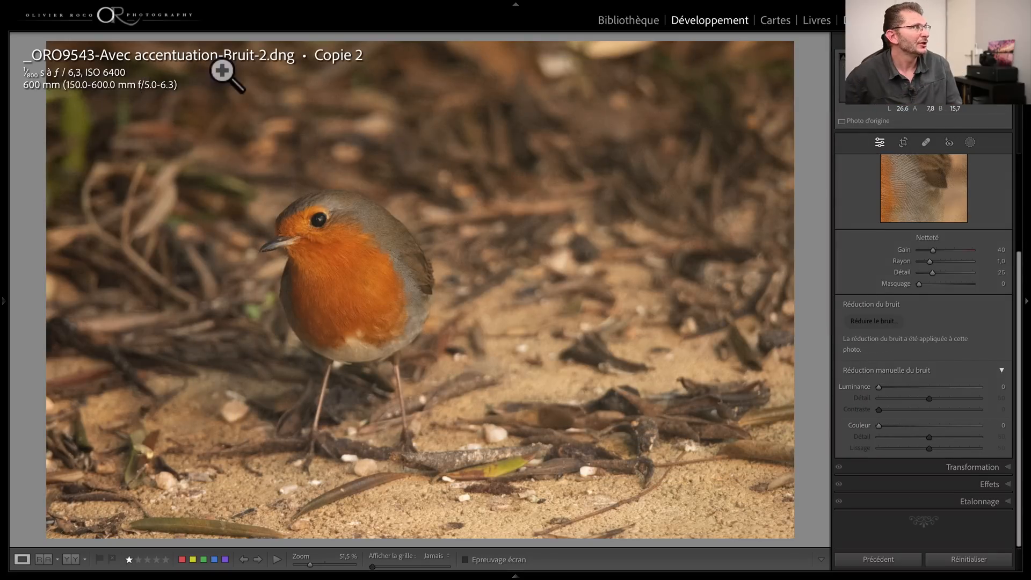
pyautogui.press('g')
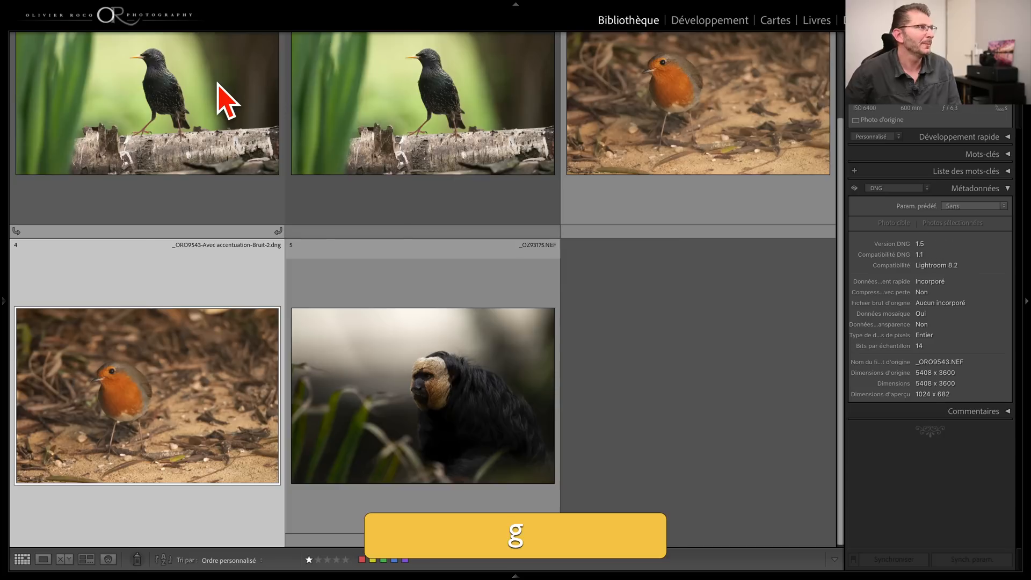
# Step: Compare the manually denoised robin NEF with the AI-denoised DNG side by side, zooming to 200 % on the head
pyautogui.press('c')
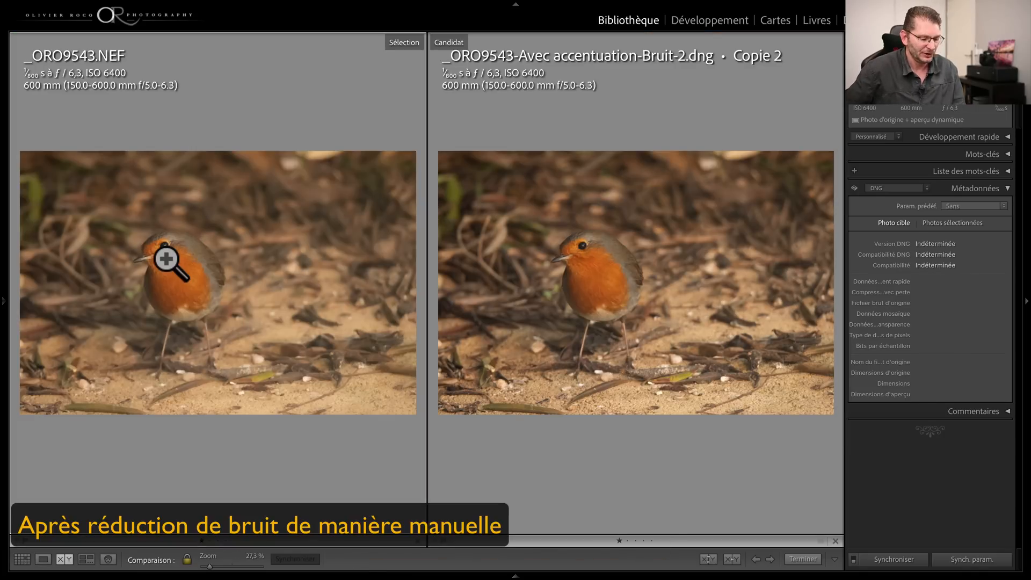
pyautogui.press('Tab')
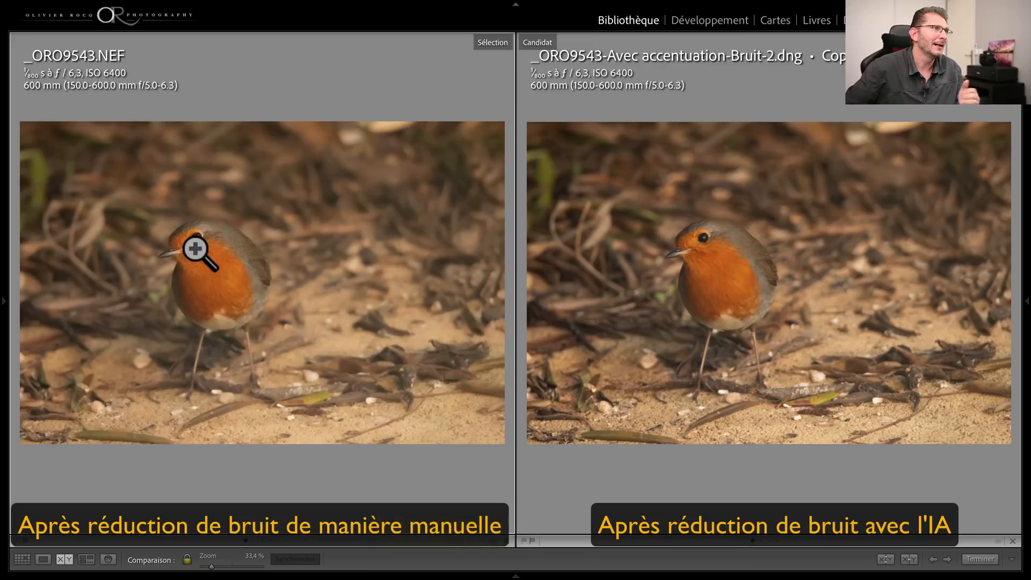
pyautogui.click(198, 252)
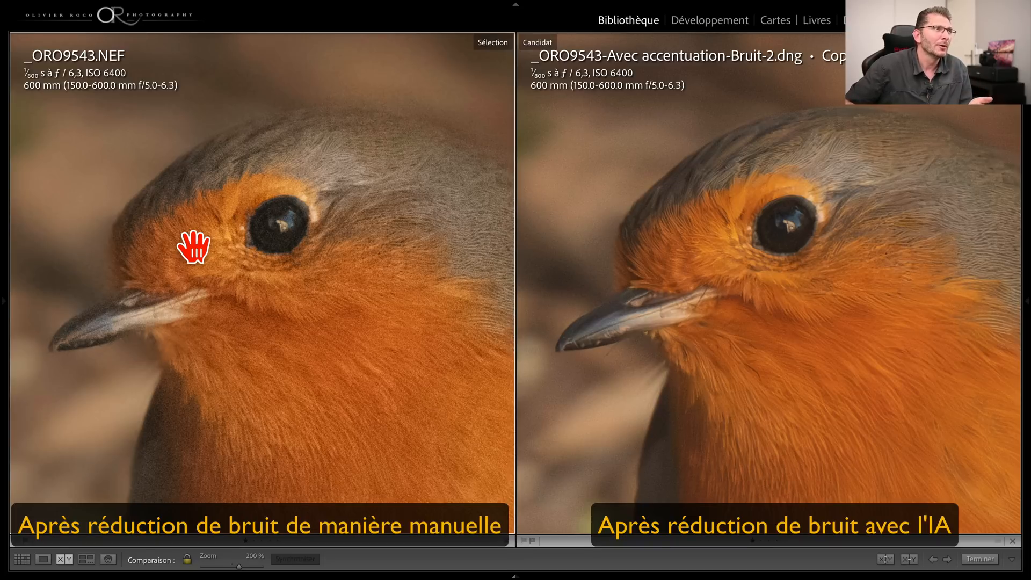
pyautogui.click(194, 247)
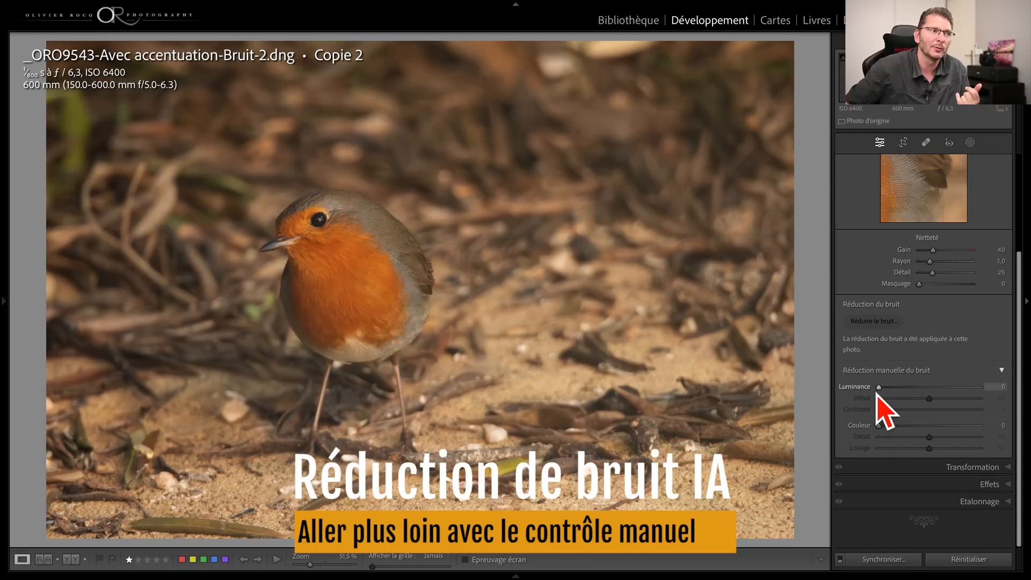
# Step: Try a manual Luminance noise reduction of 32 on the denoised robin DNG, and reset it to 0
pyautogui.moveTo(879, 387); pyautogui.dragTo(911, 387)
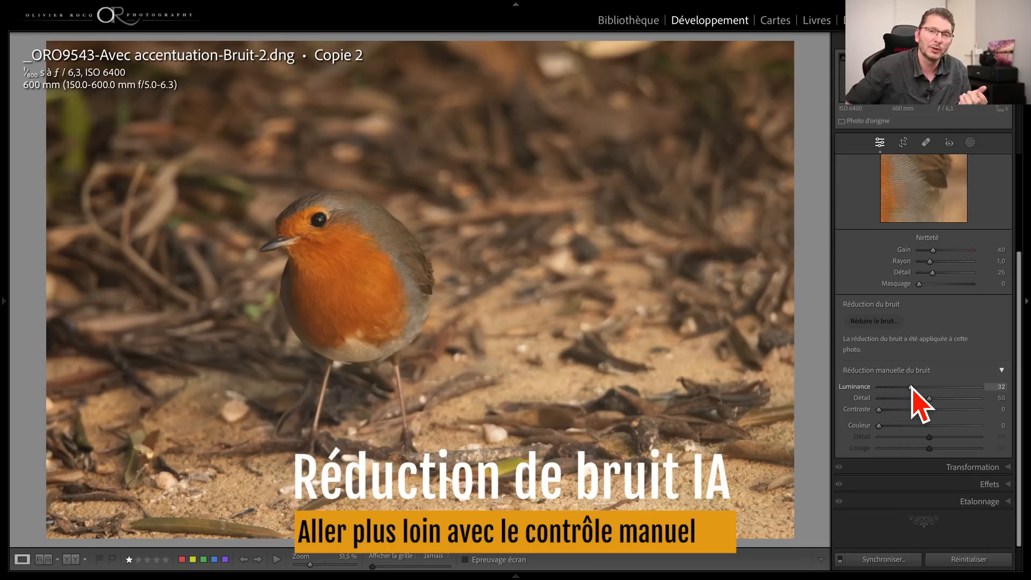
pyautogui.doubleClick(865, 389)
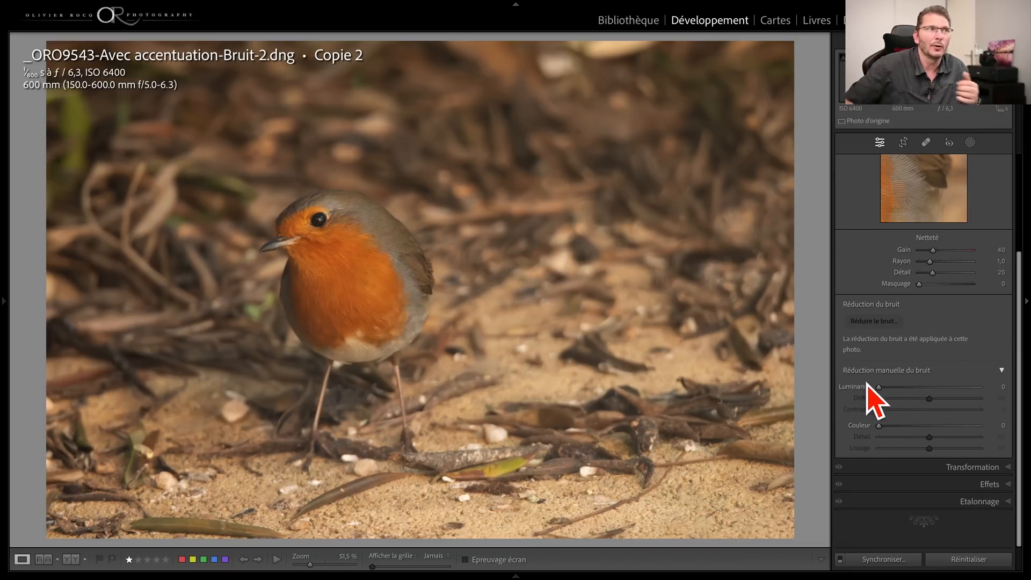
# Step: Add an Arrière-plan mask to the denoised robin DNG and set the mask's Bruit to 100
pyautogui.click(970, 143)
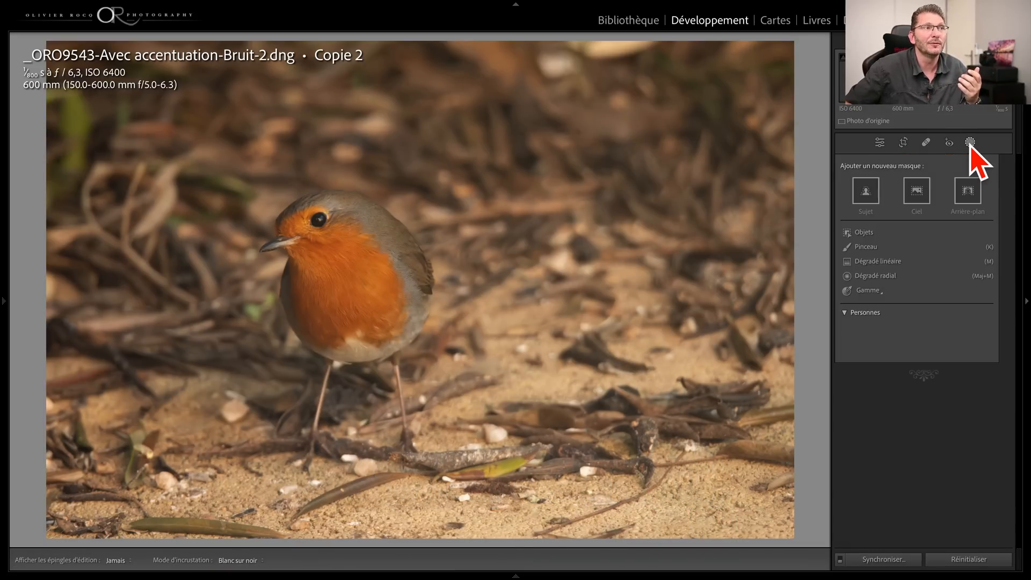
pyautogui.click(973, 190)
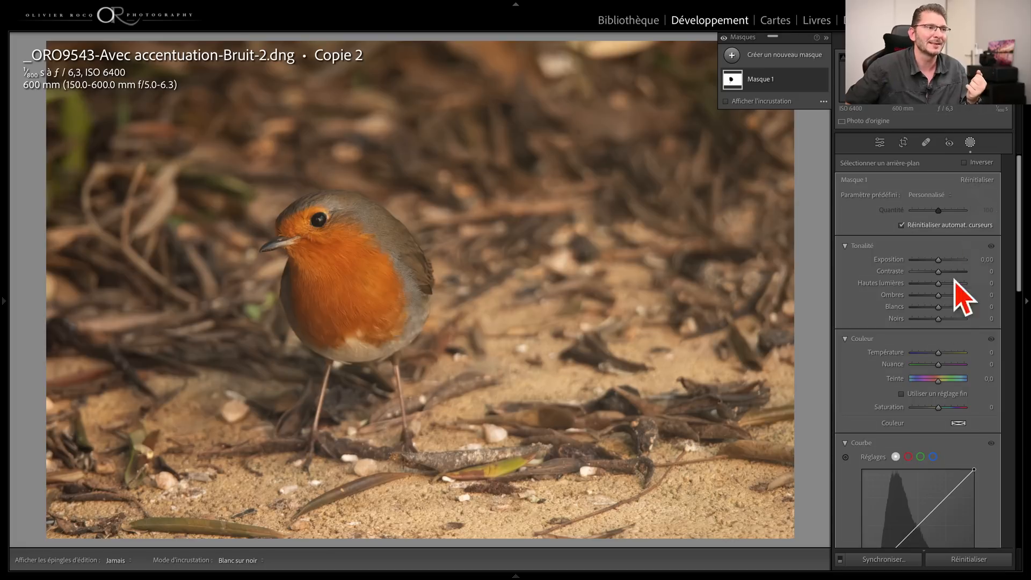
pyautogui.scroll(-3, 939, 390)
pyautogui.scroll(-2, 959, 531)
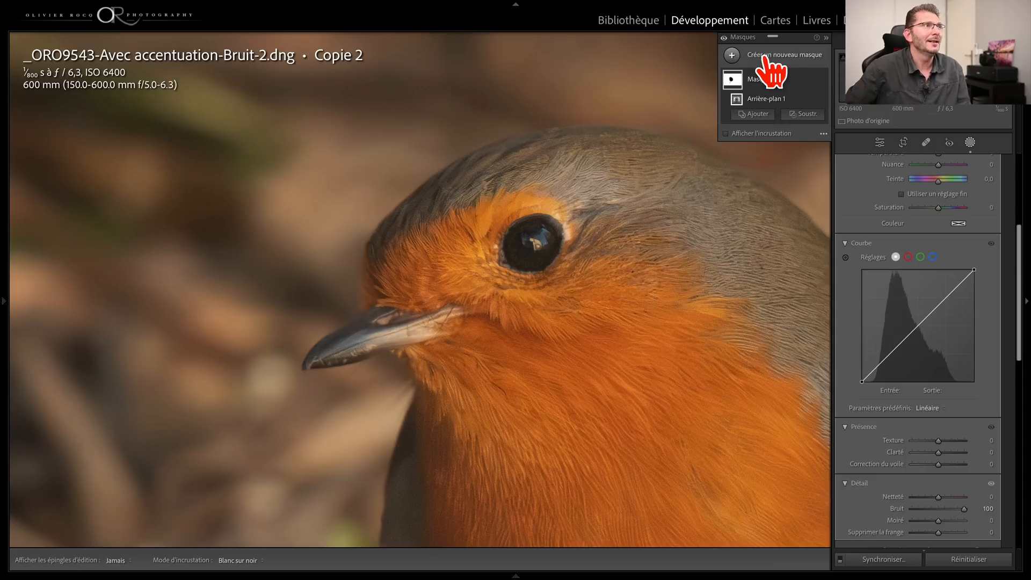
# Step: Add a Sujet mask to the denoised robin DNG, set its Texture to 49, and toggle the mask to check its effect
pyautogui.click(764, 54)
pyautogui.click(801, 78)
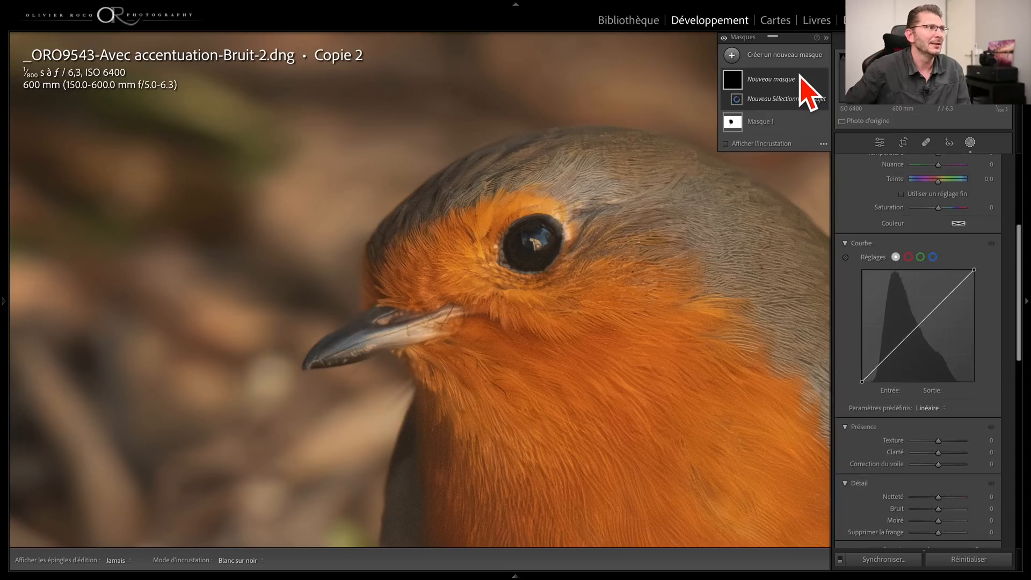
pyautogui.moveTo(938, 440); pyautogui.dragTo(940, 440)
pyautogui.moveTo(914, 385); pyautogui.dragTo(946, 388)
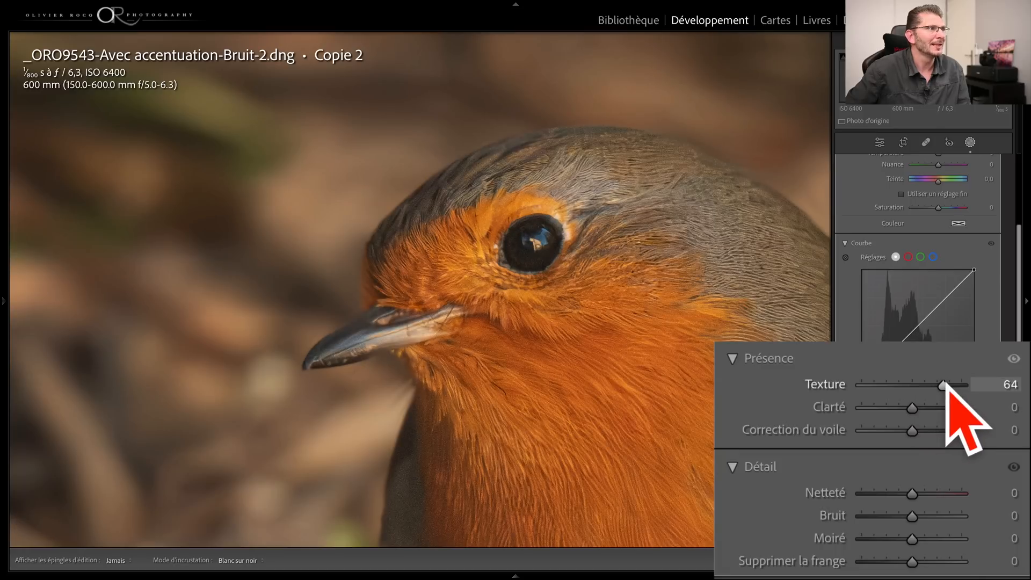
pyautogui.moveTo(955, 440); pyautogui.dragTo(956, 442)
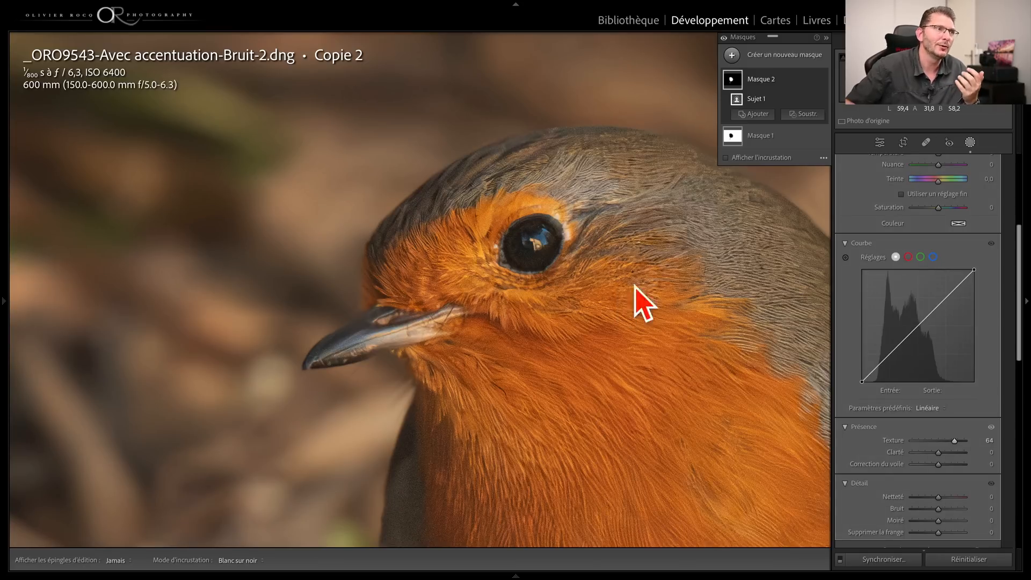
pyautogui.moveTo(951, 442); pyautogui.dragTo(947, 442)
pyautogui.click(822, 80)
pyautogui.click(821, 80)
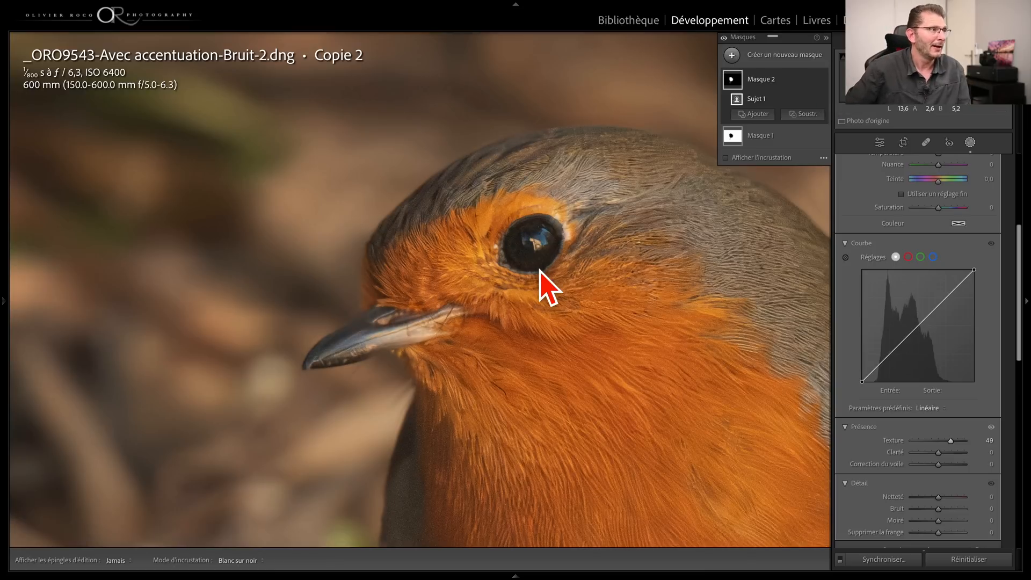
# Step: Compare the robin NEF with the masked, AI-denoised DNG side by side at 200 % on the head
pyautogui.press('g')
pyautogui.press('c')
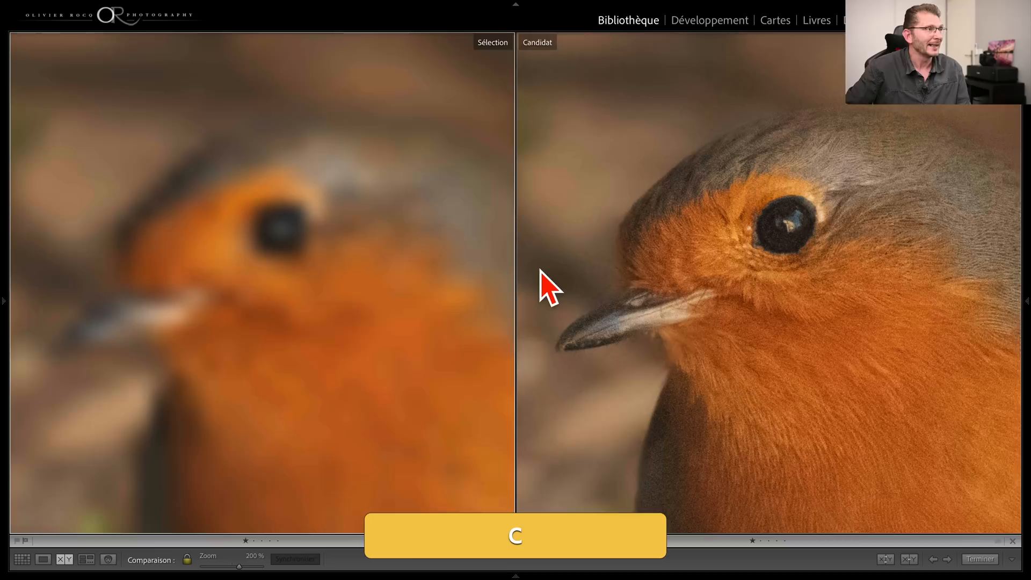
pyautogui.press('Down')
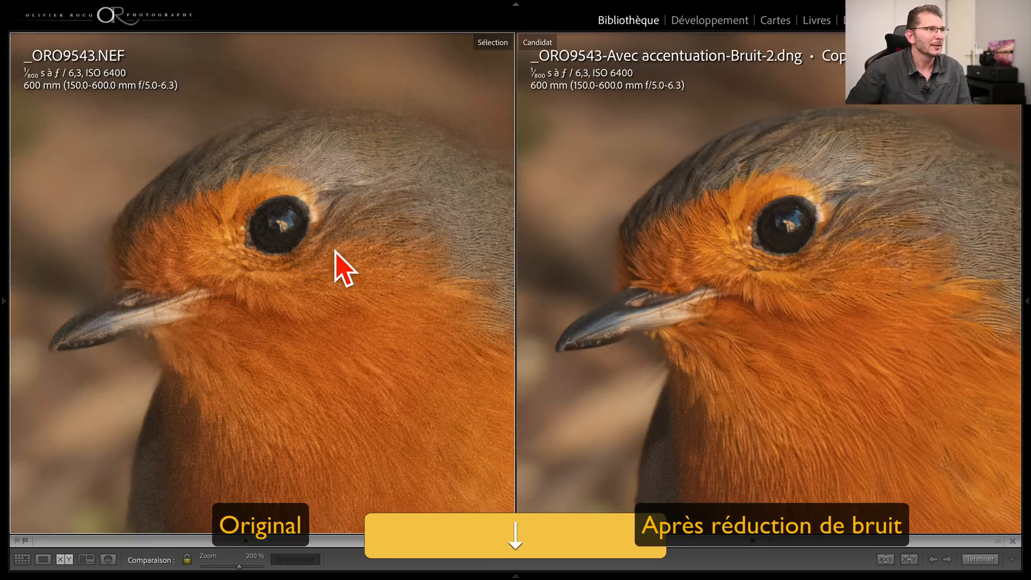
pyautogui.moveTo(345, 272); pyautogui.dragTo(344, 297)
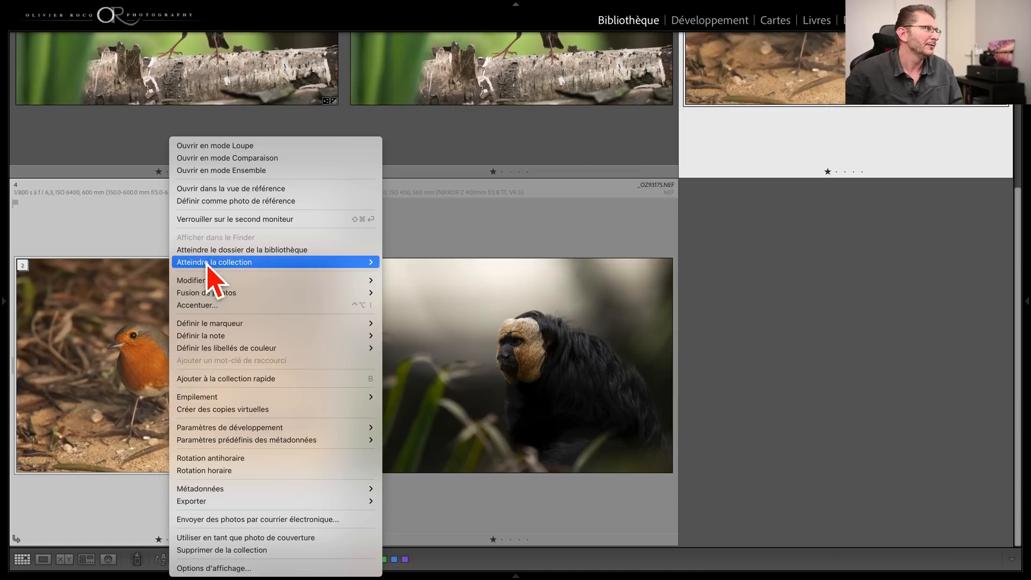
# Step: Select only the denoised robin DNG, show it in the Finder to compare file sizes with the NEF, and switch back to Lightroom Classic
pyautogui.click(129, 329)
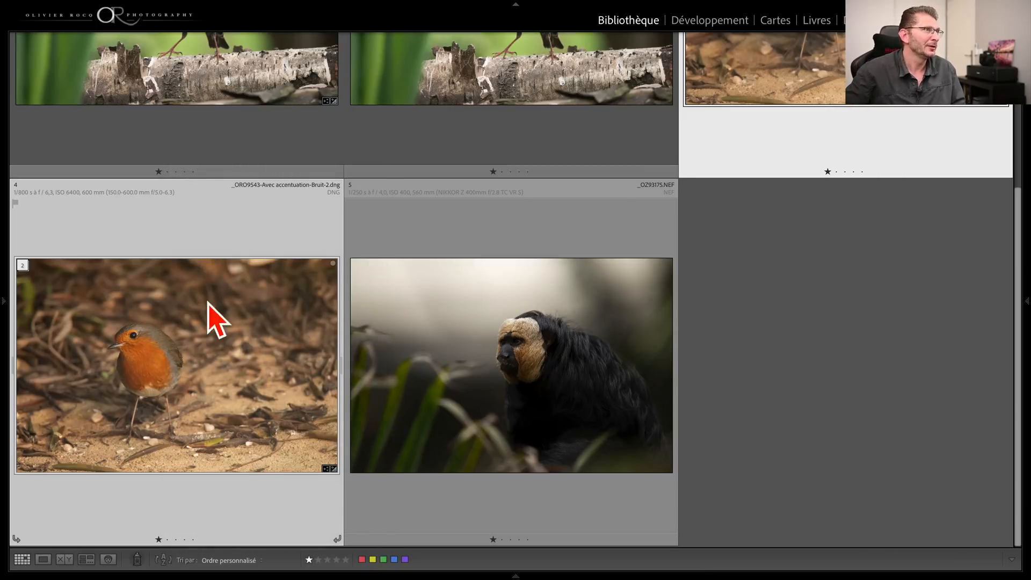
pyautogui.press('super')
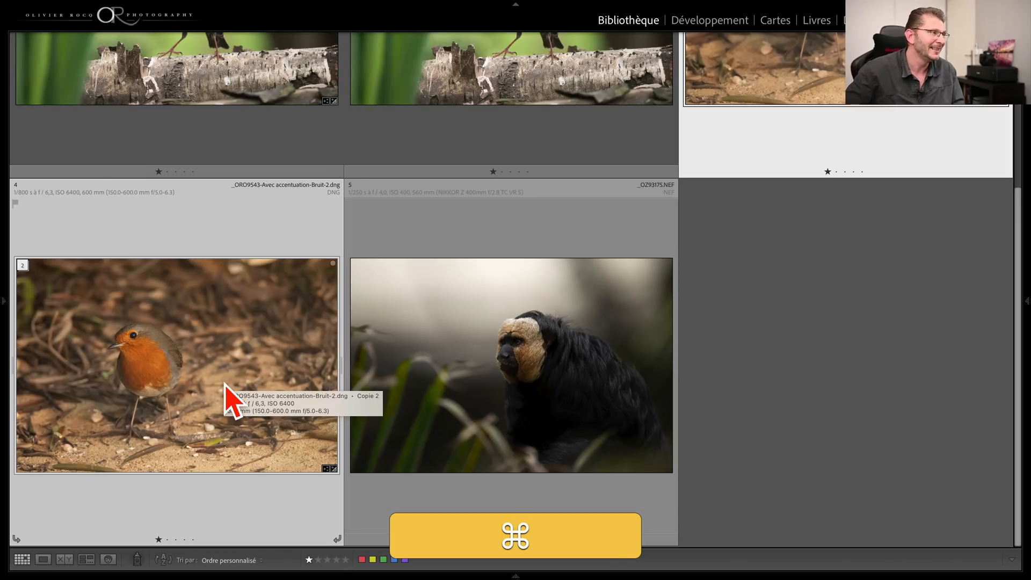
pyautogui.press('super+d')
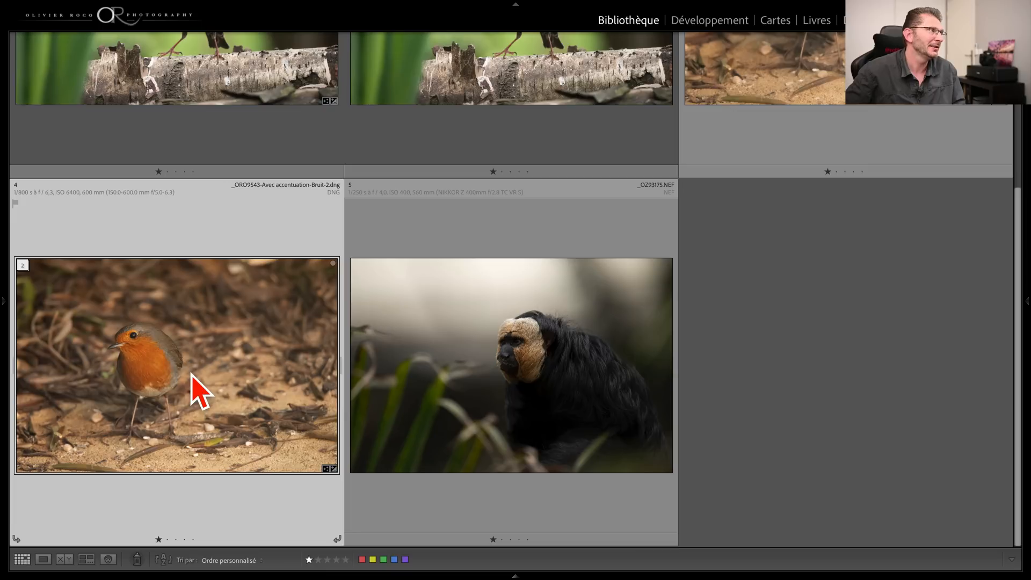
pyautogui.rightClick(170, 348)
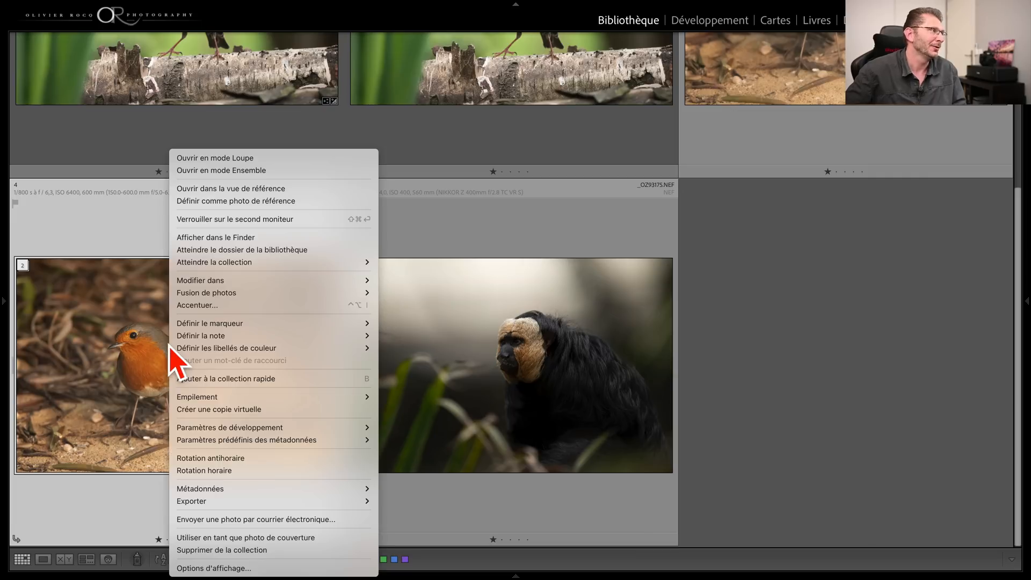
pyautogui.click(210, 237)
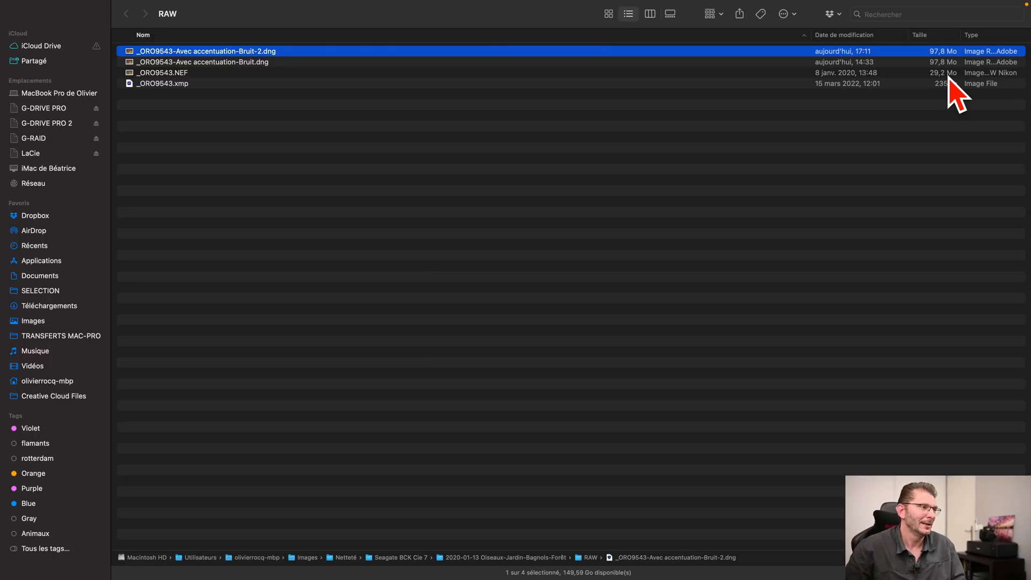
pyautogui.press('super+Tab')
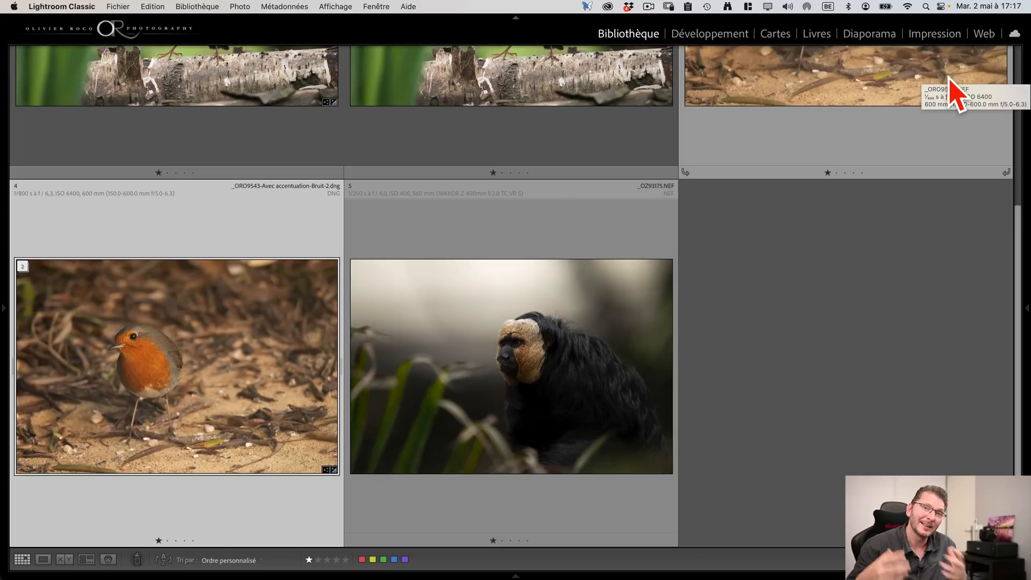
# Step: Open the monkey photo _OZ93175.NEF in Développement and set manual noise reduction to Luminance 37 and Détail 70
pyautogui.doubleClick(509, 403)
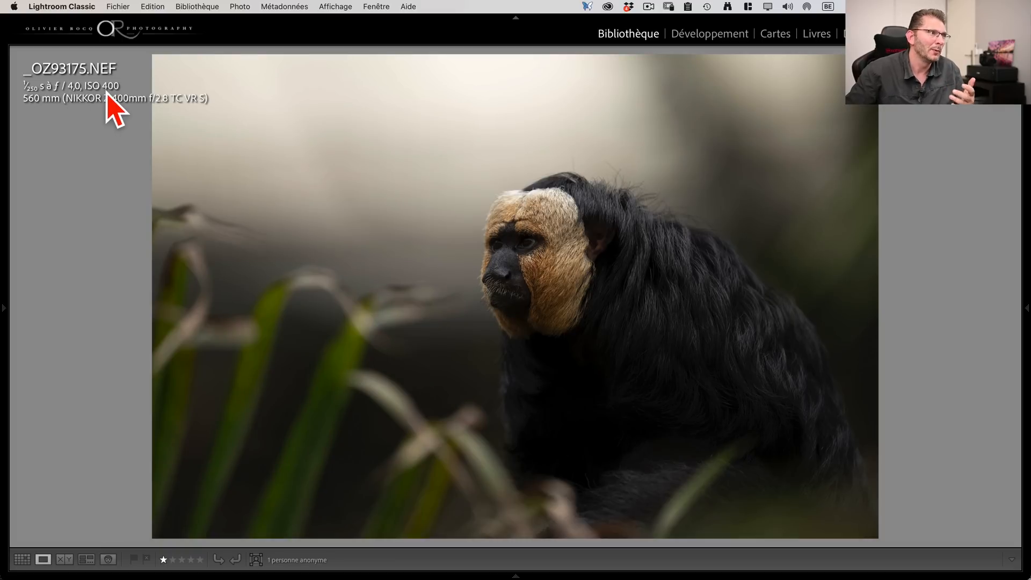
pyautogui.press('d')
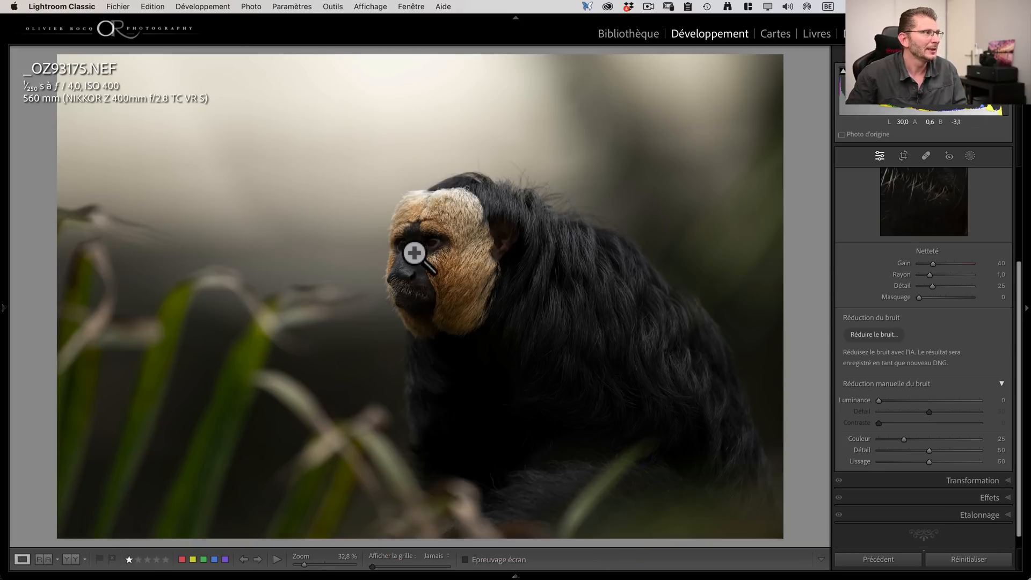
pyautogui.click(414, 252)
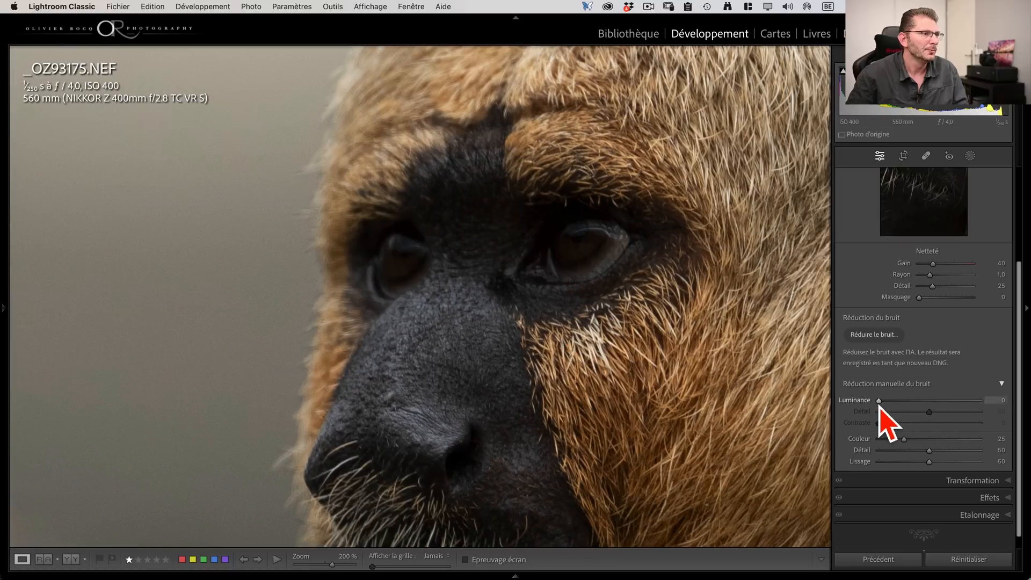
pyautogui.moveTo(879, 401); pyautogui.dragTo(917, 400)
pyautogui.scroll(2, 932, 475)
pyautogui.moveTo(931, 470); pyautogui.dragTo(951, 470)
pyautogui.click(635, 391)
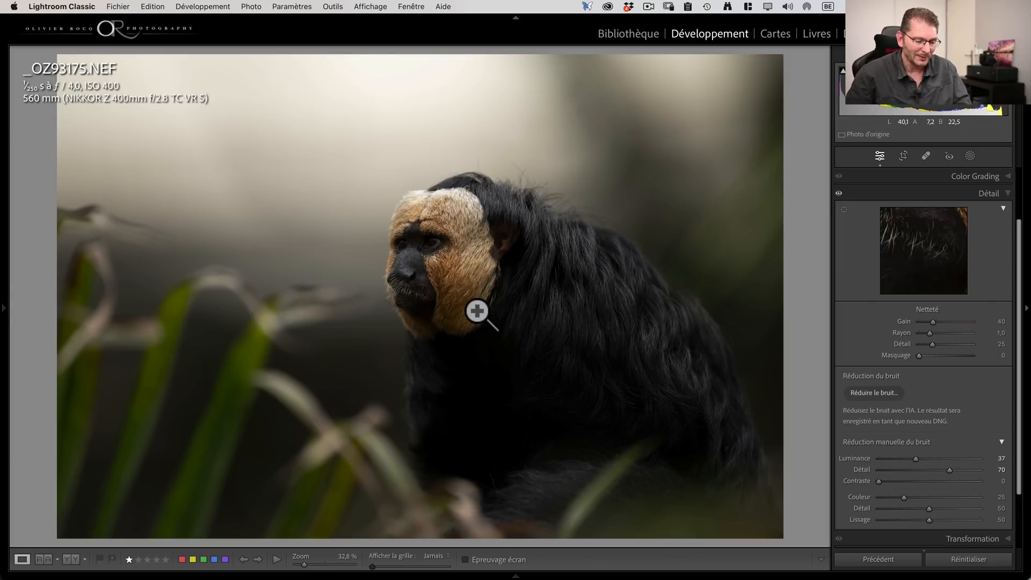
# Step: Create a virtual copy of the monkey NEF and reset its develop settings
pyautogui.moveTo(442, 275); pyautogui.dragTo(477, 310)
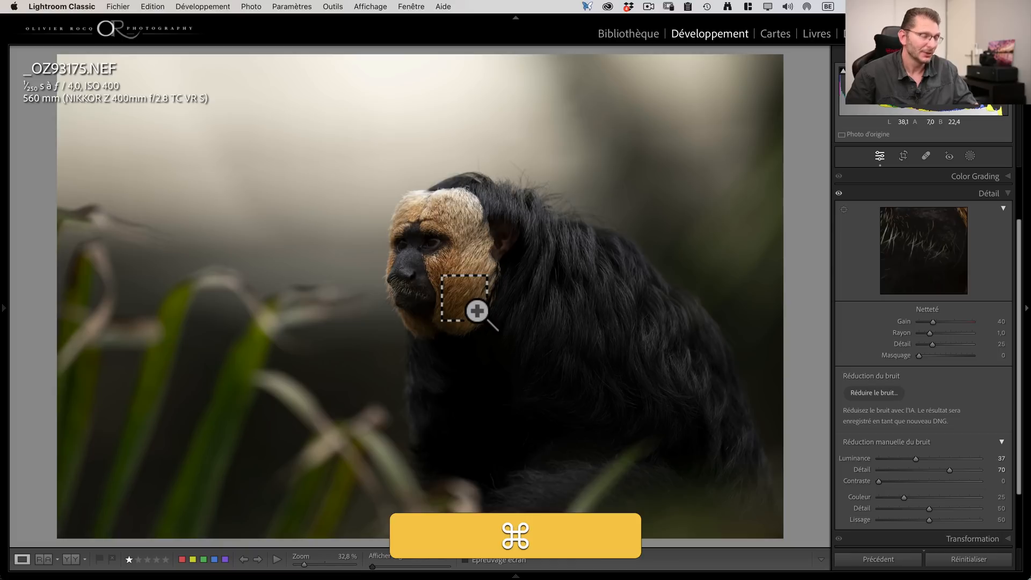
pyautogui.press('super+apostrophe')
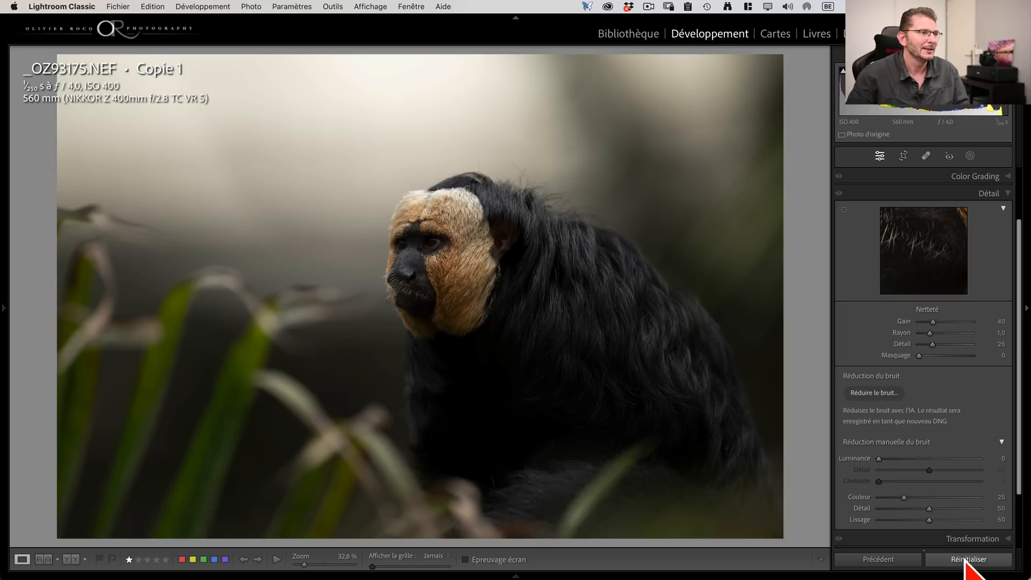
# Step: Preview the AI noise reduction around the monkey copy's eyes and generate the DNG with Quantité 50 and Créer une pile enabled
pyautogui.click(874, 392)
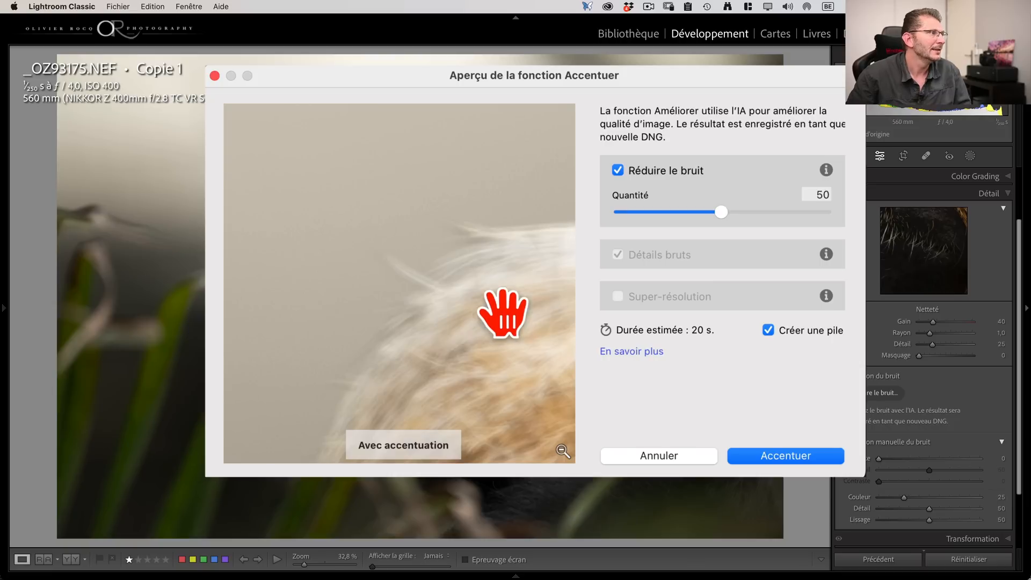
pyautogui.click(418, 169)
pyautogui.moveTo(418, 169); pyautogui.dragTo(515, 127)
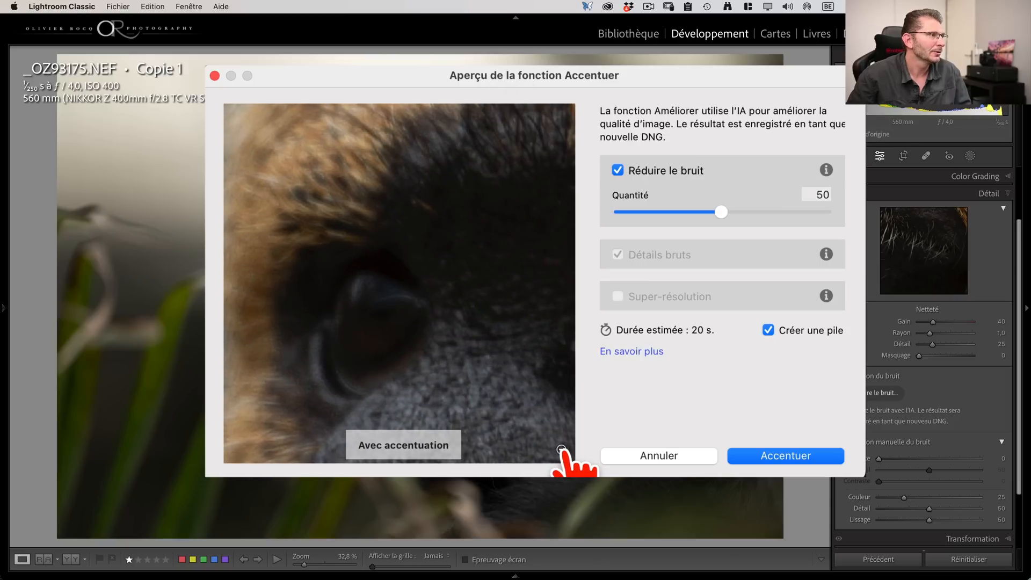
pyautogui.click(563, 454)
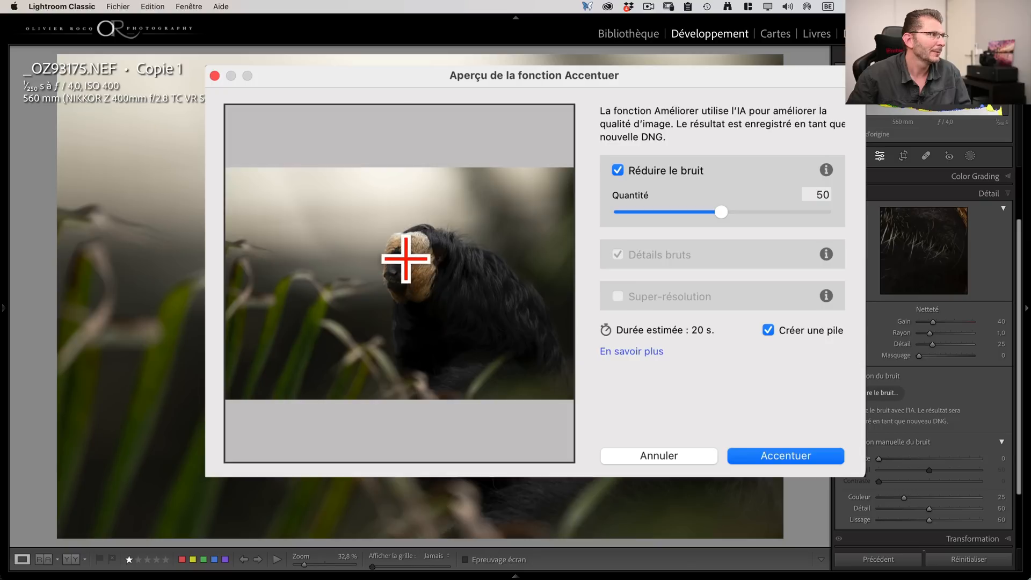
pyautogui.click(408, 269)
pyautogui.click(407, 271)
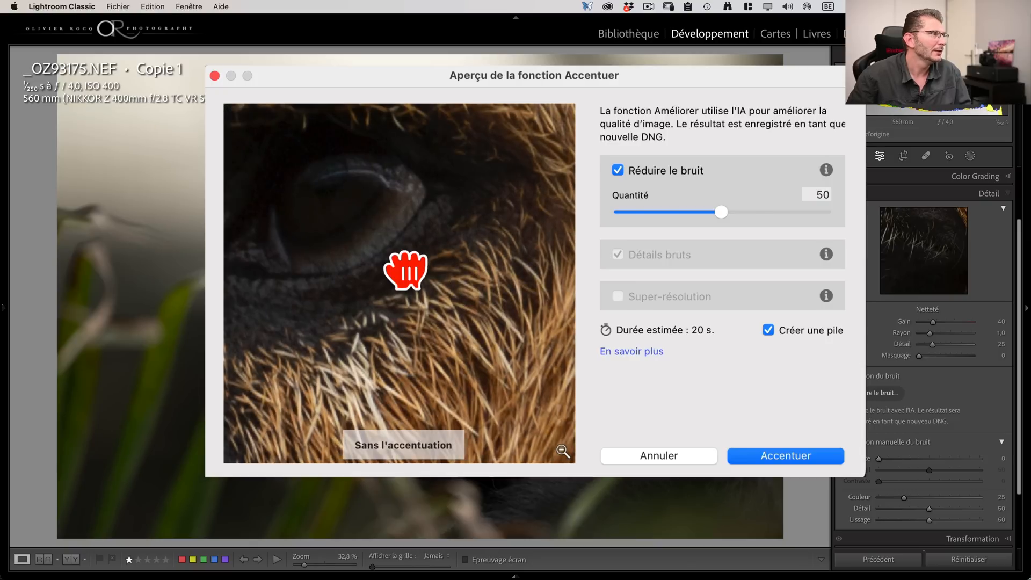
pyautogui.moveTo(405, 264); pyautogui.dragTo(406, 270)
pyautogui.click(792, 455)
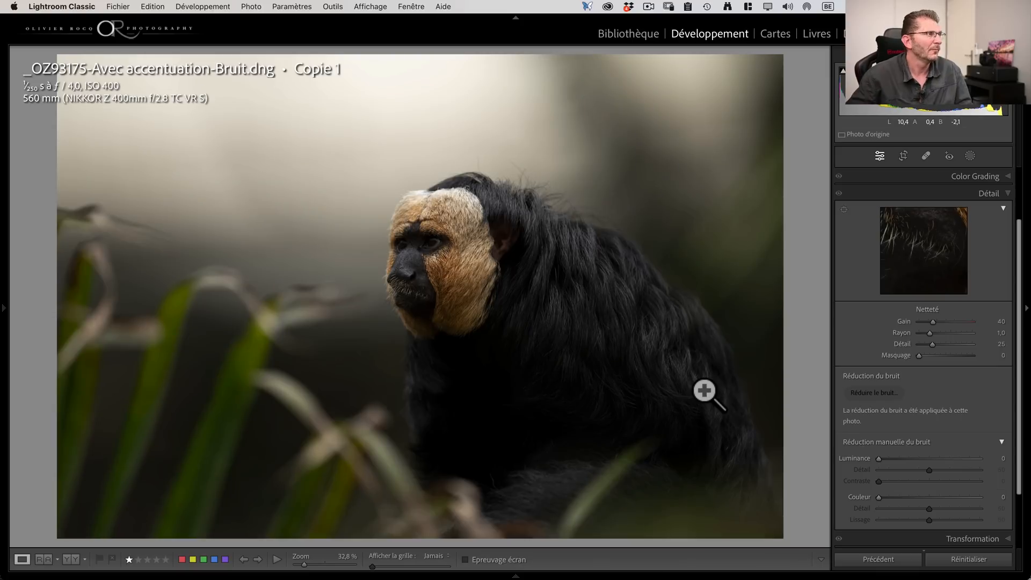
# Step: Compare the manually denoised monkey NEF with the AI-denoised DNG side by side, zooming to 200 % on the eyes and the background
pyautogui.press('g')
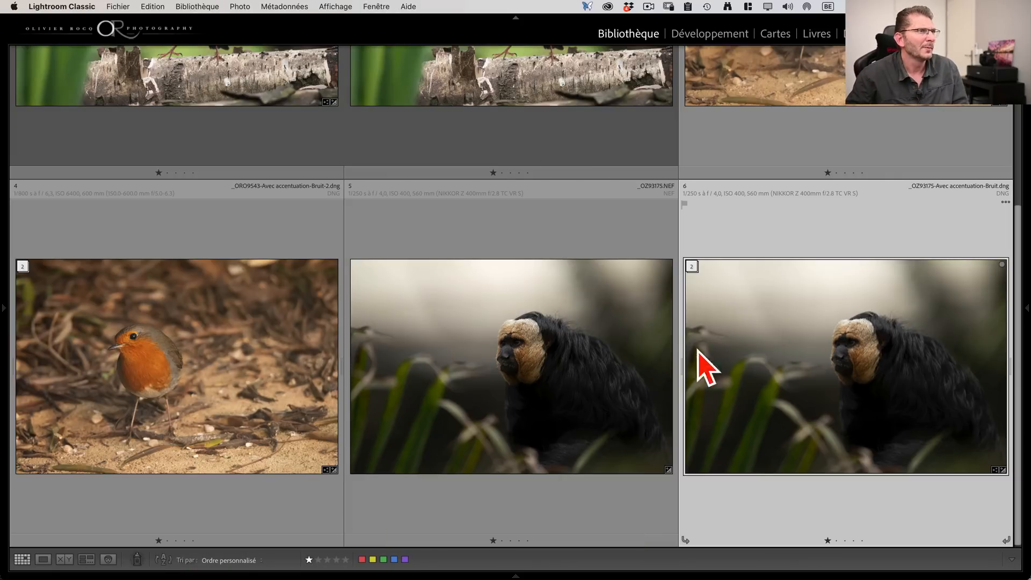
pyautogui.press('c')
pyautogui.press('Down')
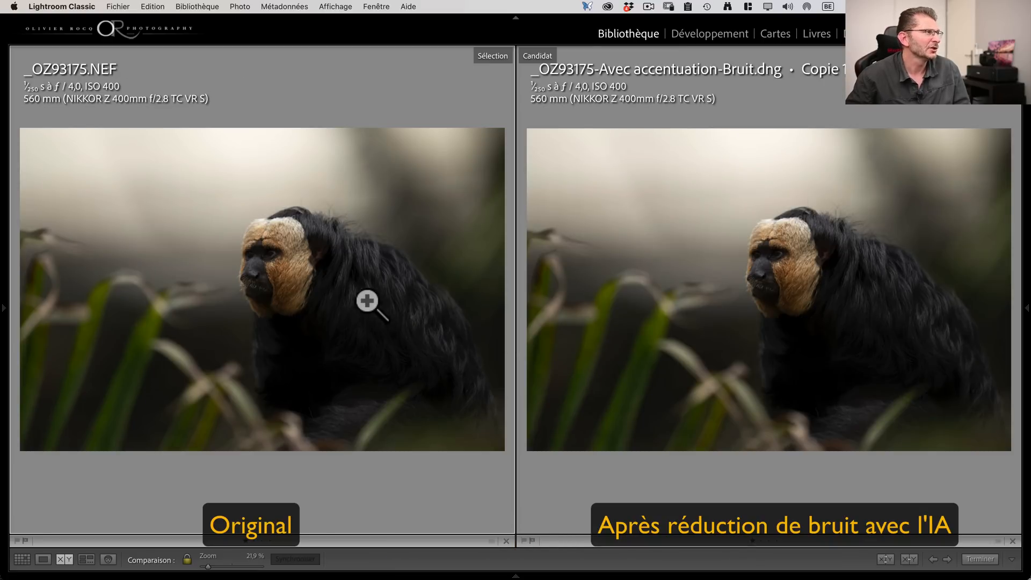
pyautogui.click(261, 254)
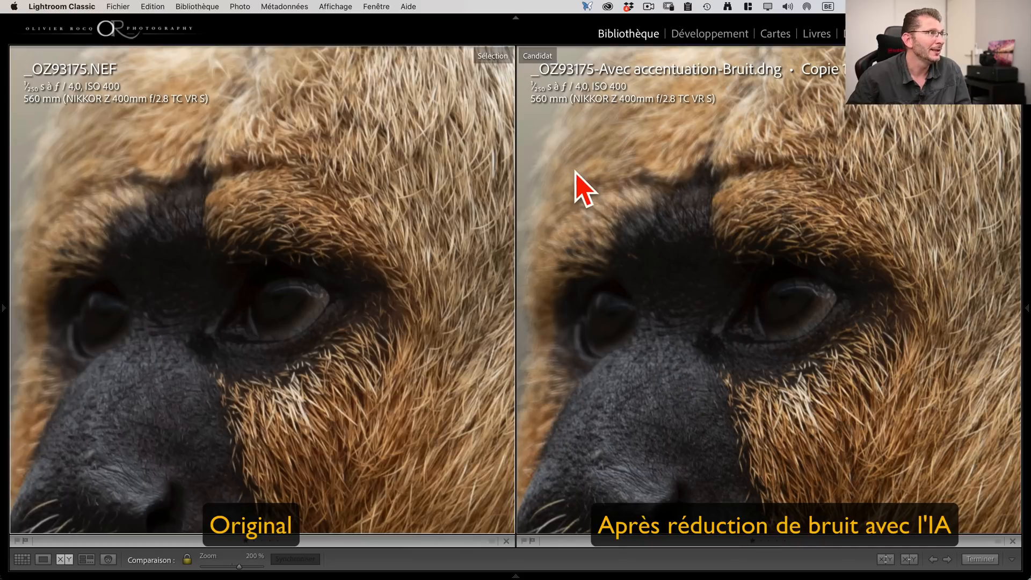
pyautogui.click(573, 203)
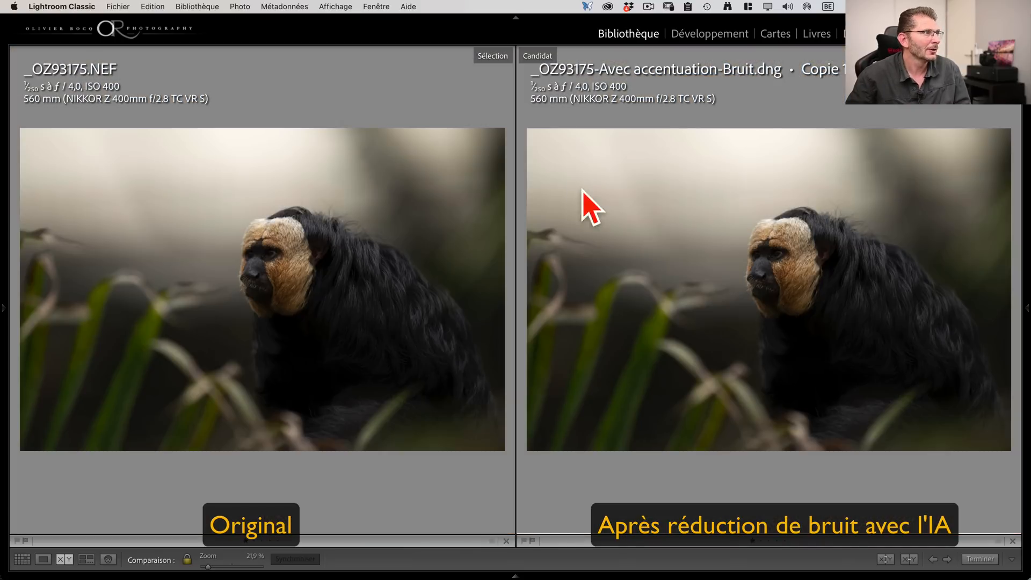
pyautogui.click(772, 231)
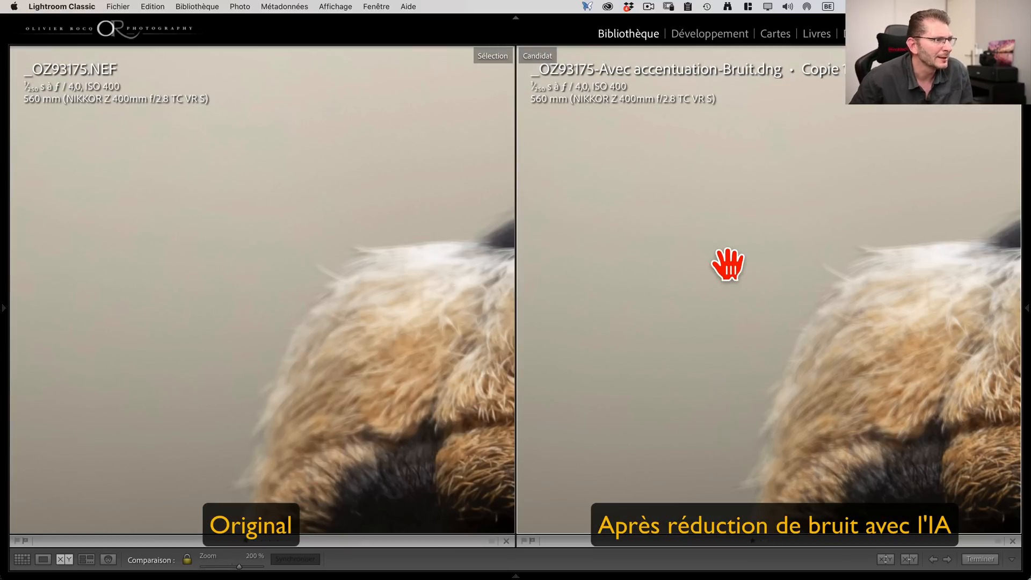
pyautogui.click(733, 268)
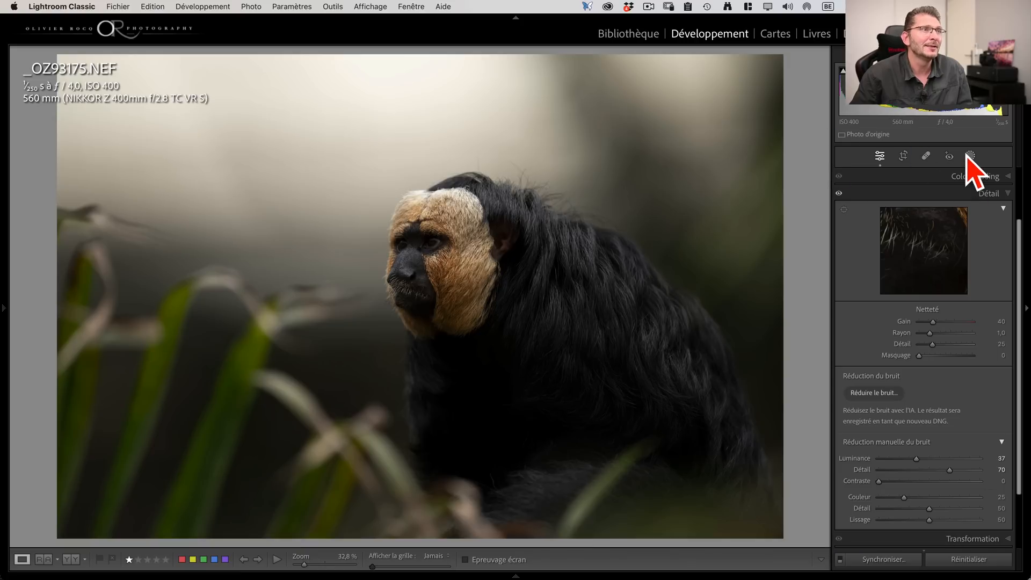
# Step: Add a Sujet mask to the monkey NEF and set its Texture to 47 and Netteté to 26
pyautogui.click(970, 156)
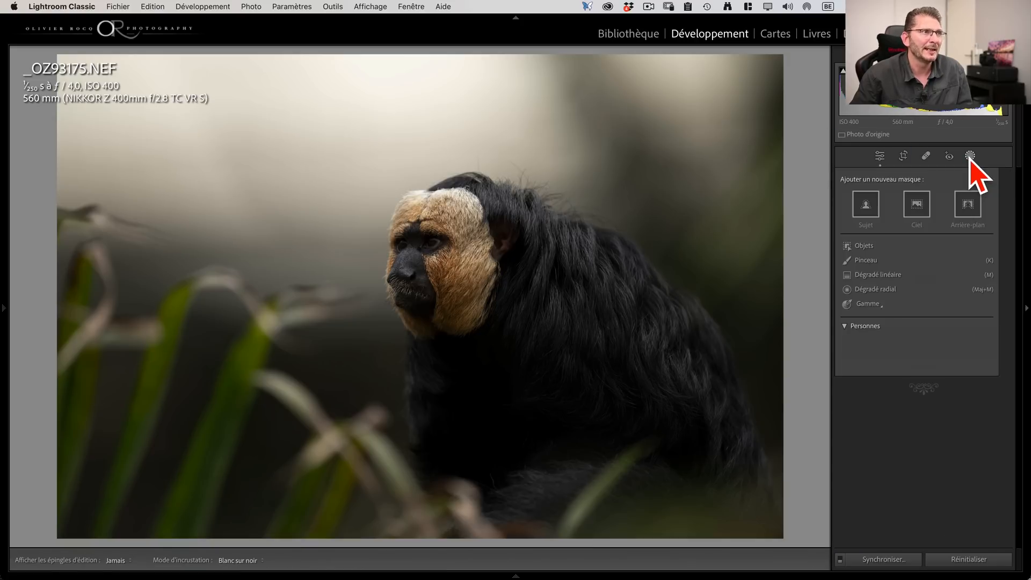
pyautogui.click(862, 203)
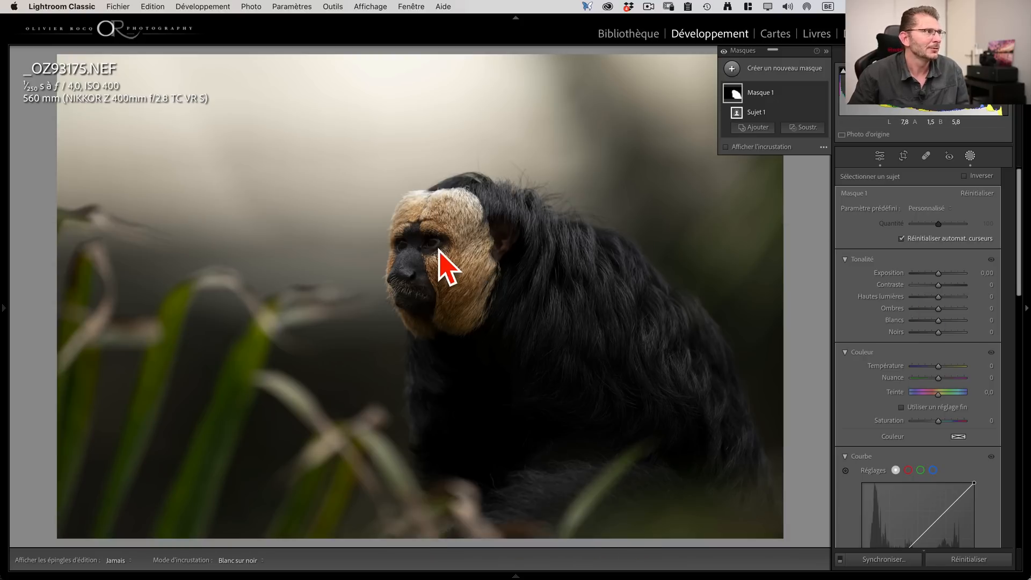
pyautogui.press('z')
pyautogui.press('space')
pyautogui.moveTo(714, 437); pyautogui.dragTo(379, 45)
pyautogui.scroll(-5, 934, 448)
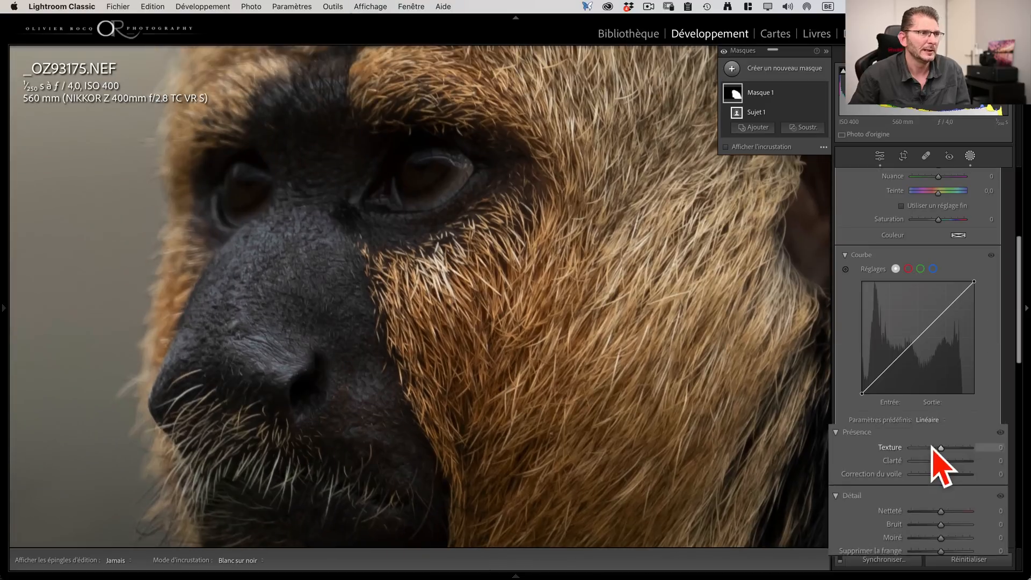
pyautogui.moveTo(938, 448); pyautogui.dragTo(956, 431)
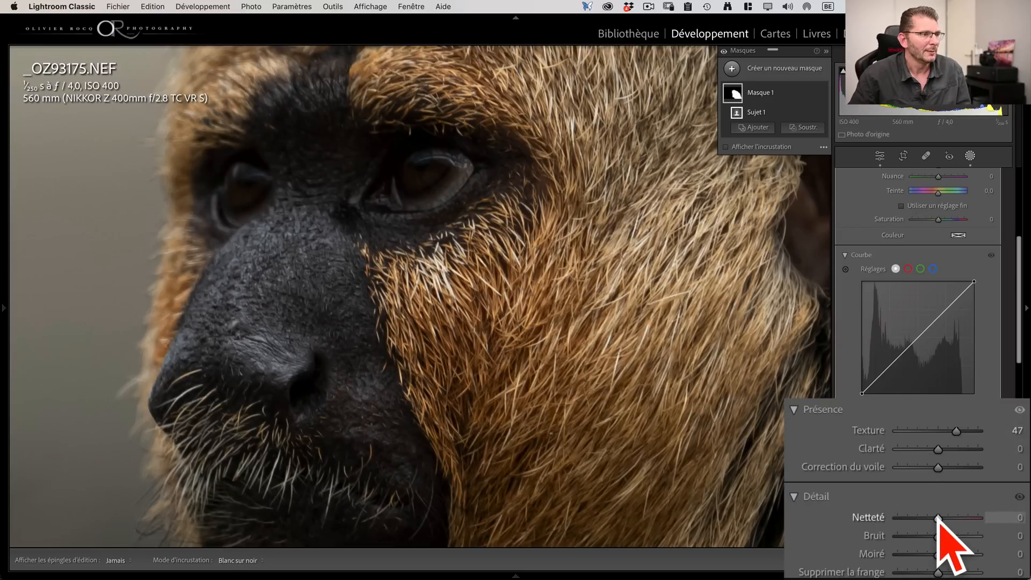
pyautogui.moveTo(939, 518); pyautogui.dragTo(948, 519)
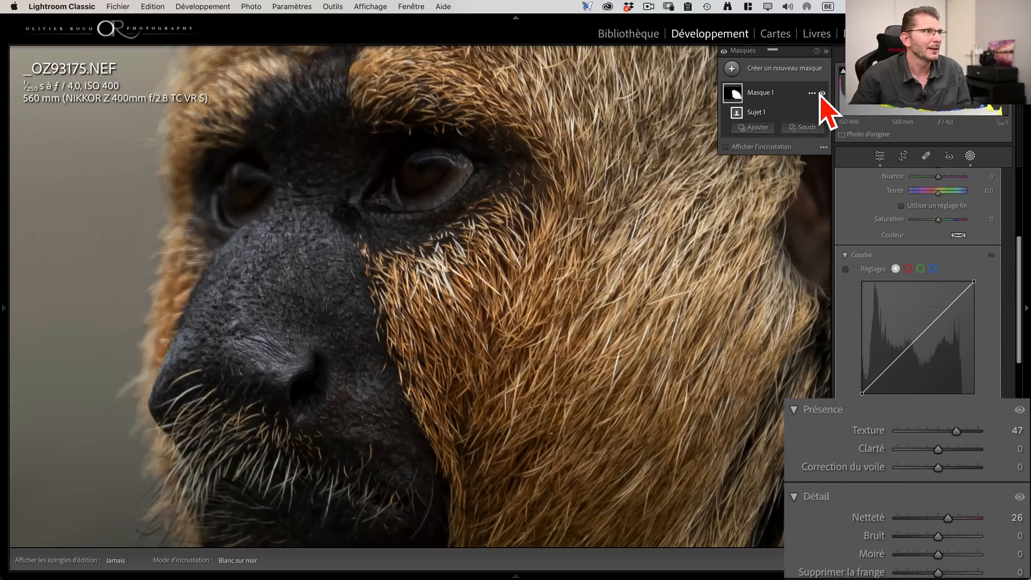
# Step: Toggle the monkey's Sujet mask off and on, and compare the NEF side by side with the AI-denoised DNG at 200 % and 100 %
pyautogui.click(821, 94)
pyautogui.click(821, 94)
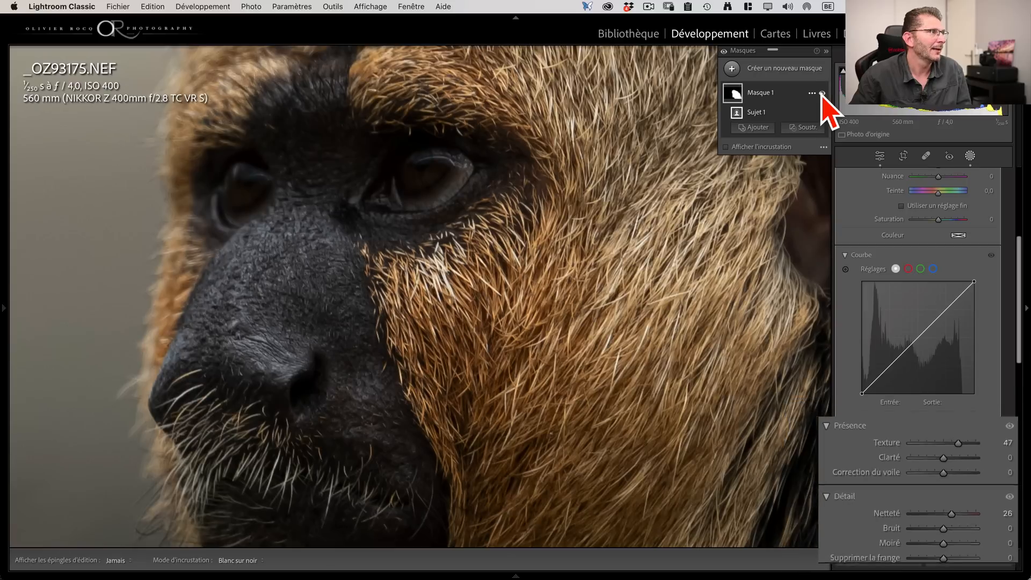
pyautogui.press('c')
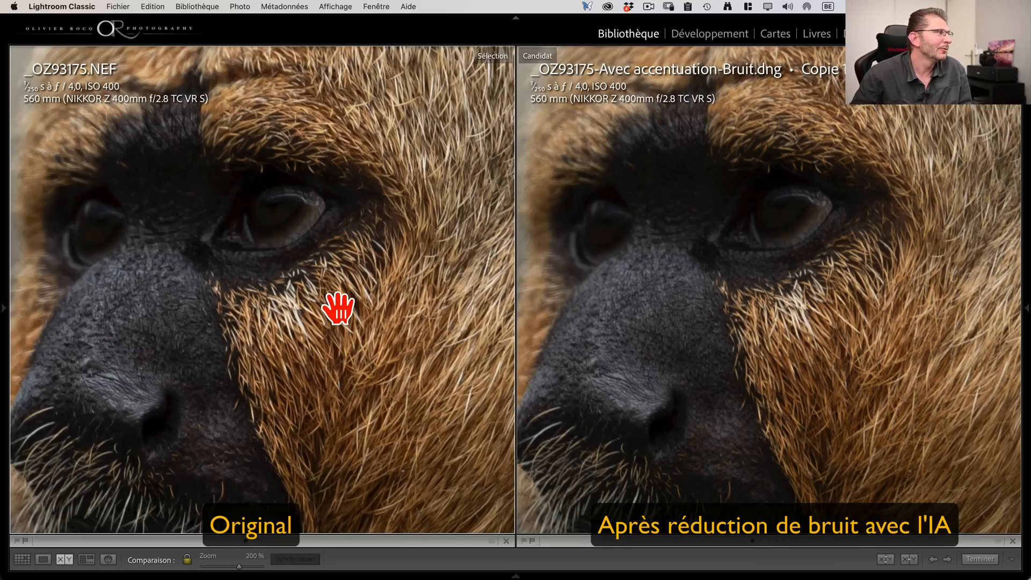
pyautogui.moveTo(129, 257); pyautogui.dragTo(267, 279)
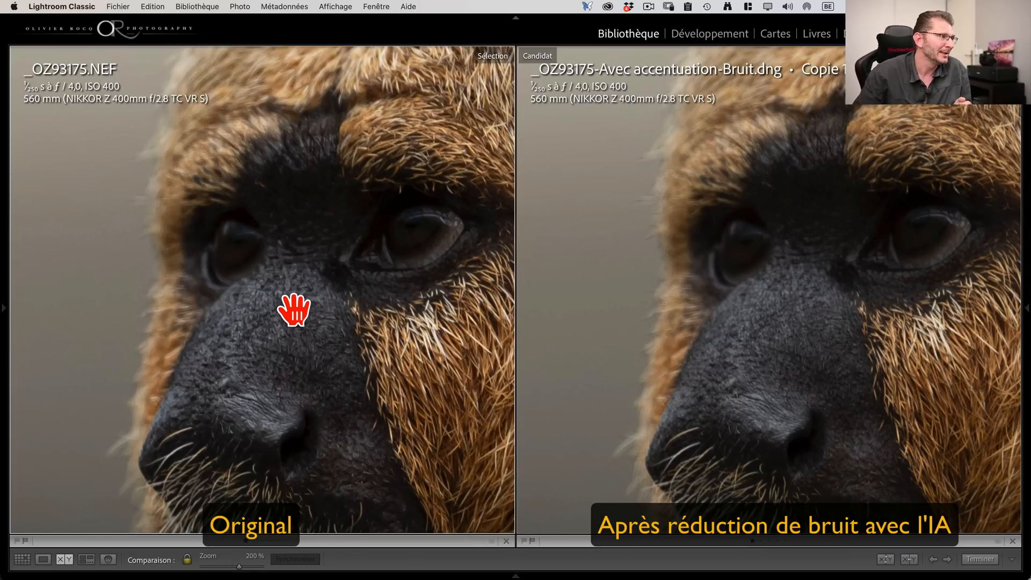
pyautogui.click(306, 375)
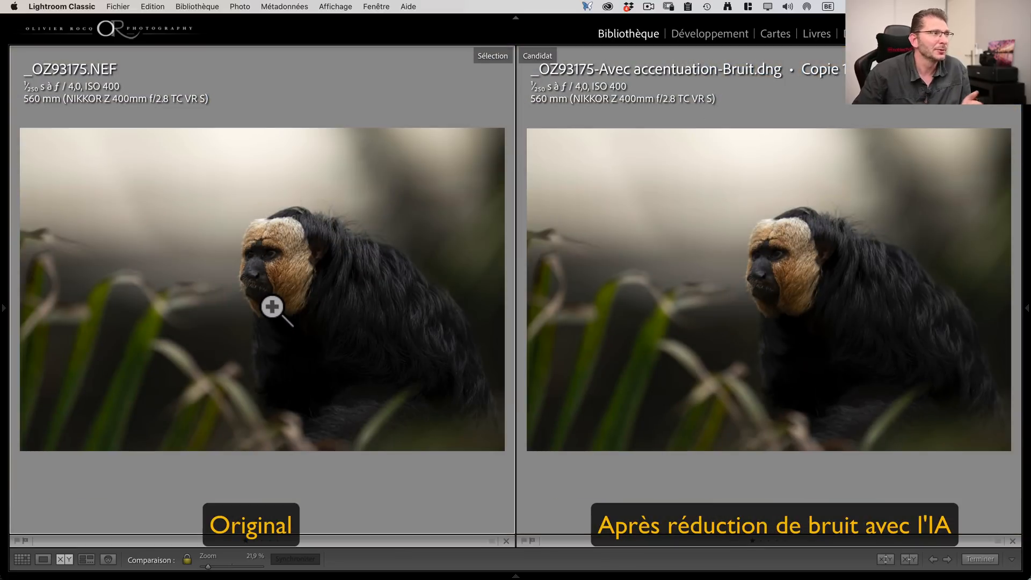
pyautogui.click(268, 282)
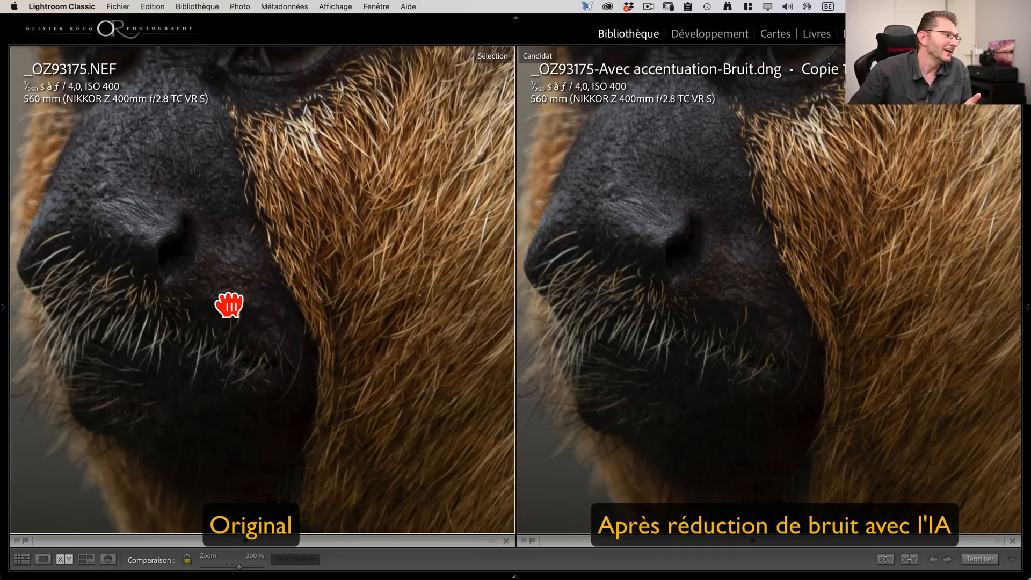
pyautogui.moveTo(231, 304); pyautogui.dragTo(293, 254)
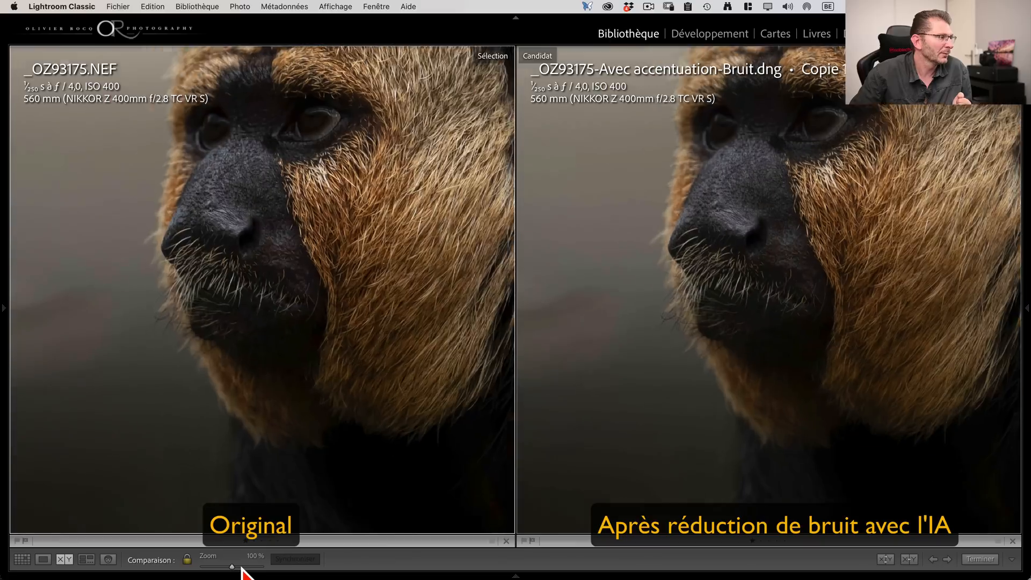
pyautogui.click(242, 568)
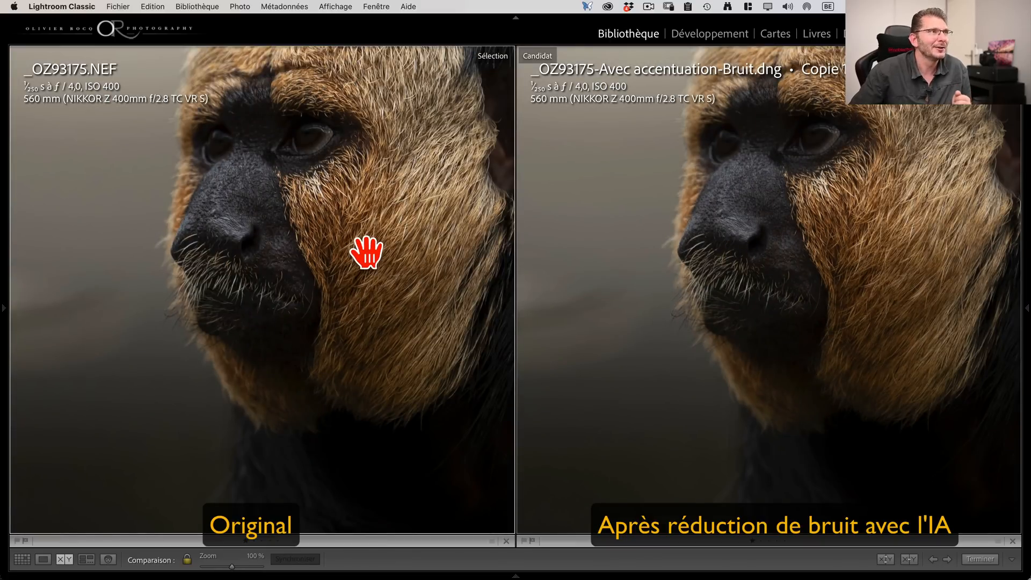
# Step: Open the batch Accentuer preview for the starling, robin and monkey NEFs and check how many images Réduire le bruit applies to
pyautogui.press('g')
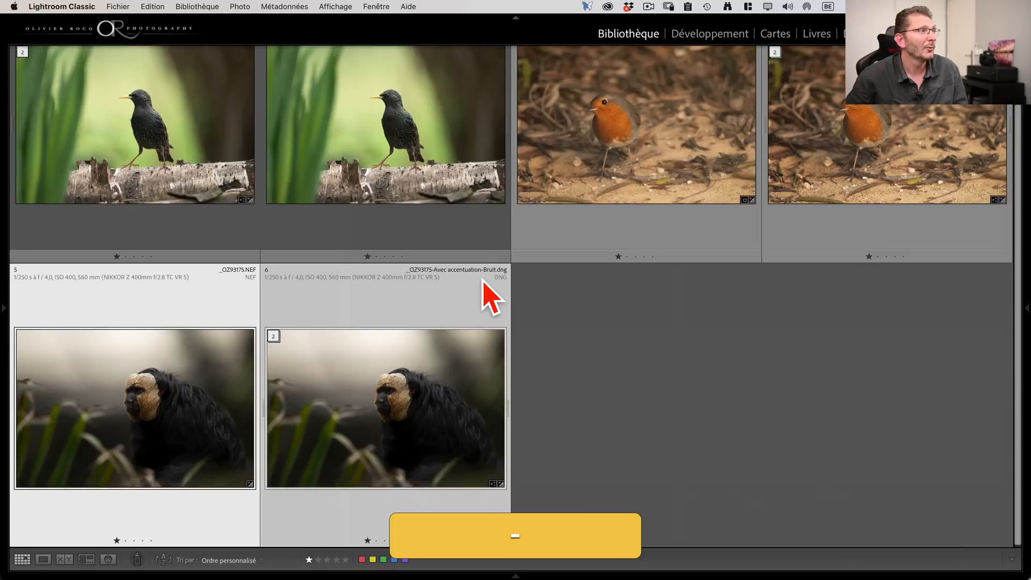
pyautogui.press('-')
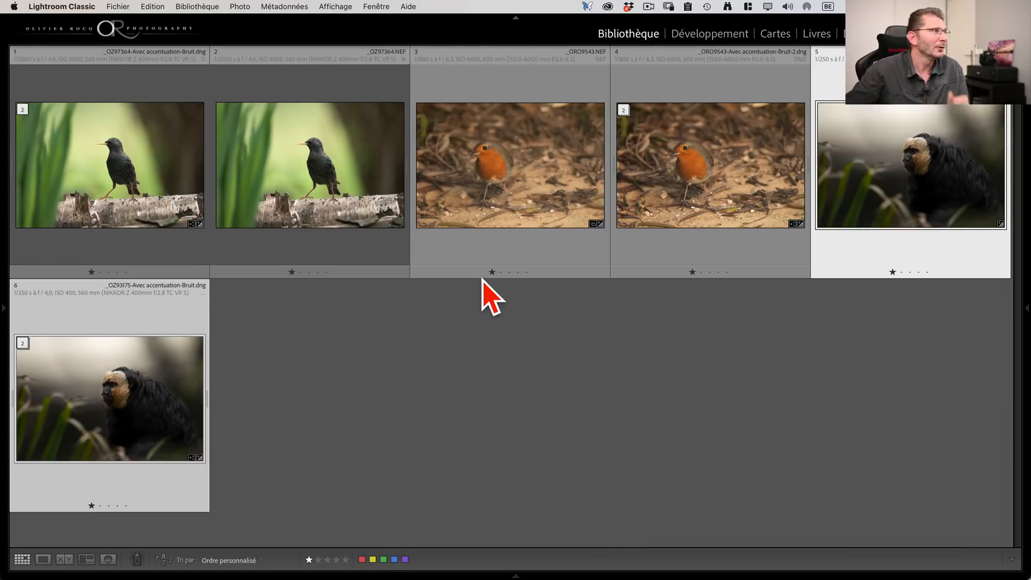
pyautogui.click(321, 181)
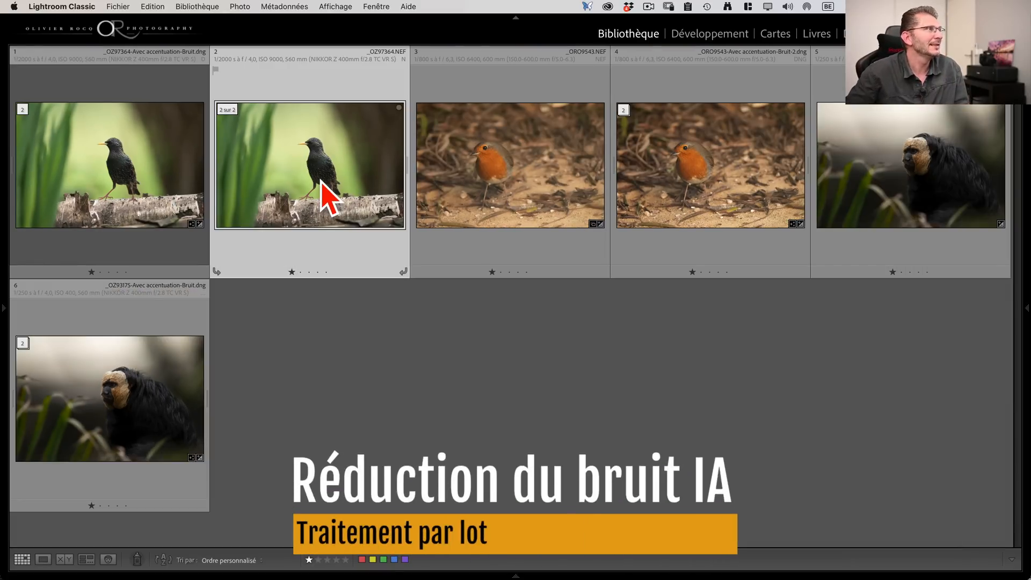
pyautogui.keyDown('super'); pyautogui.click(541, 156); pyautogui.keyUp('super')
pyautogui.keyDown('super'); pyautogui.click(924, 156); pyautogui.keyUp('super')
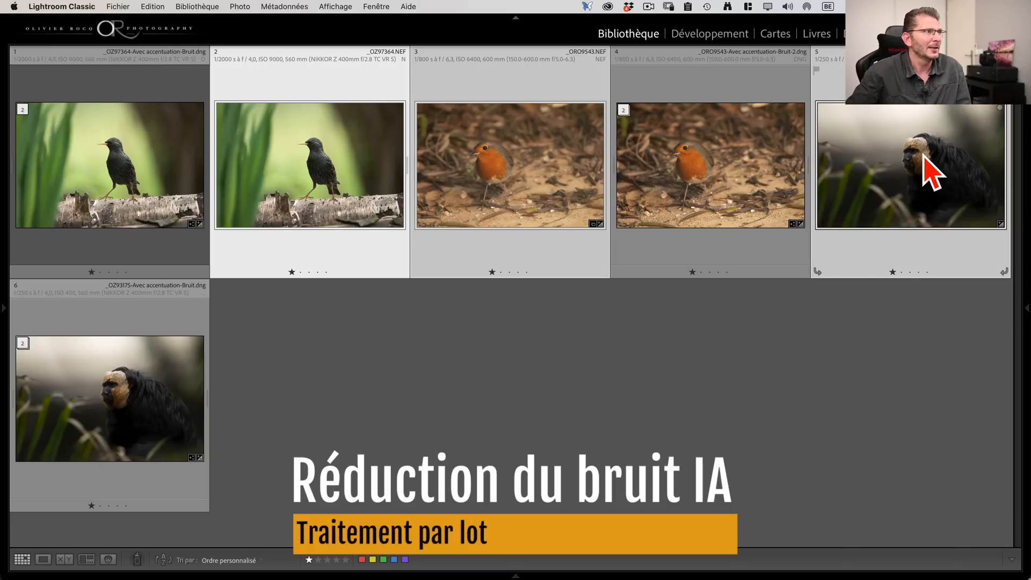
pyautogui.rightClick(500, 173)
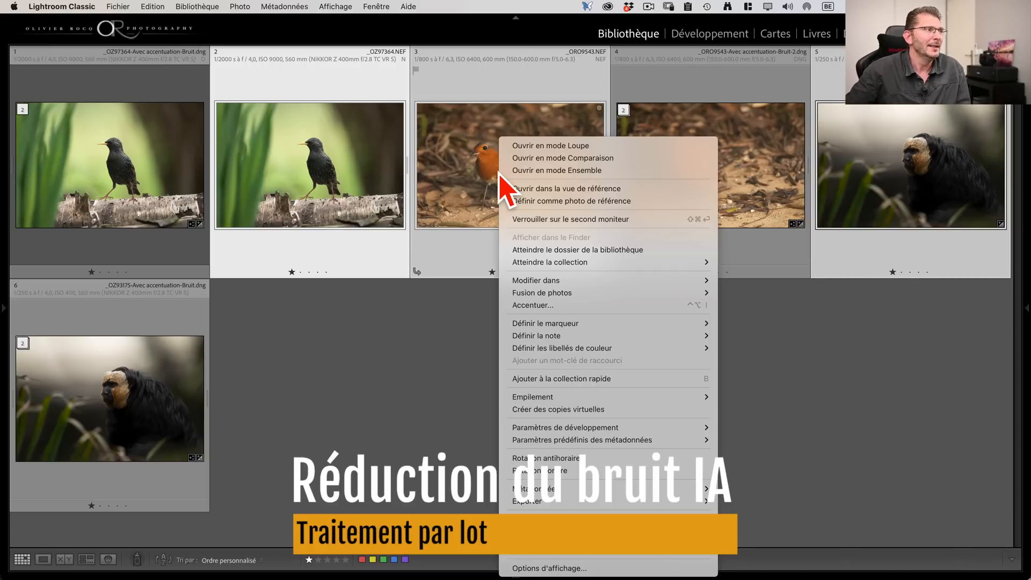
pyautogui.click(537, 305)
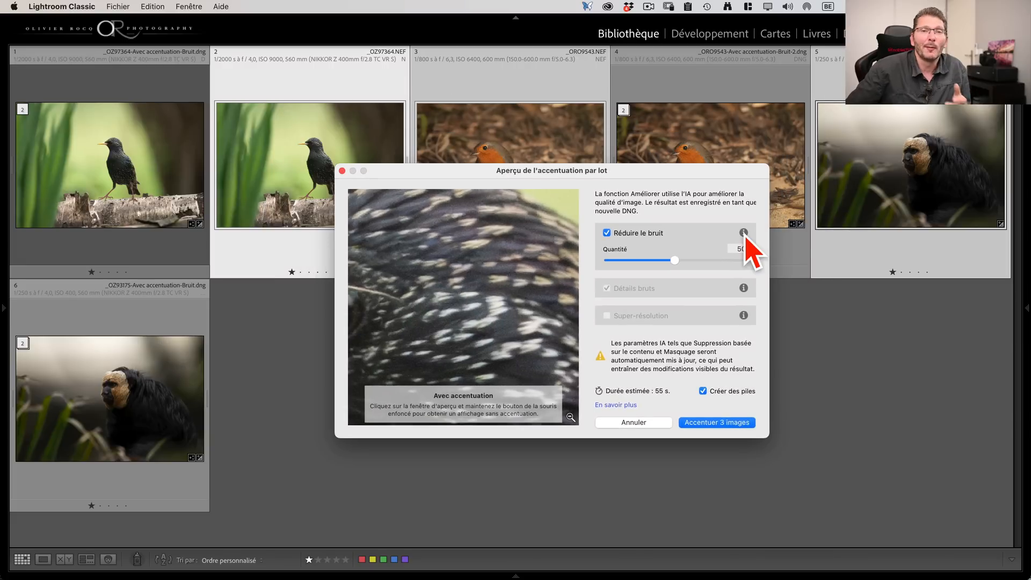
pyautogui.moveTo(745, 234)
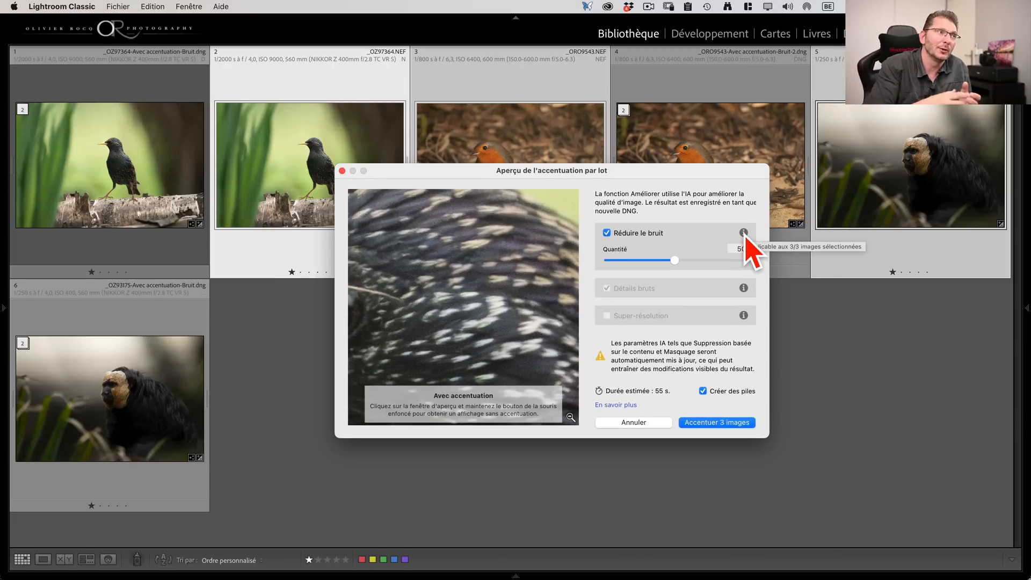
pyautogui.click(746, 249)
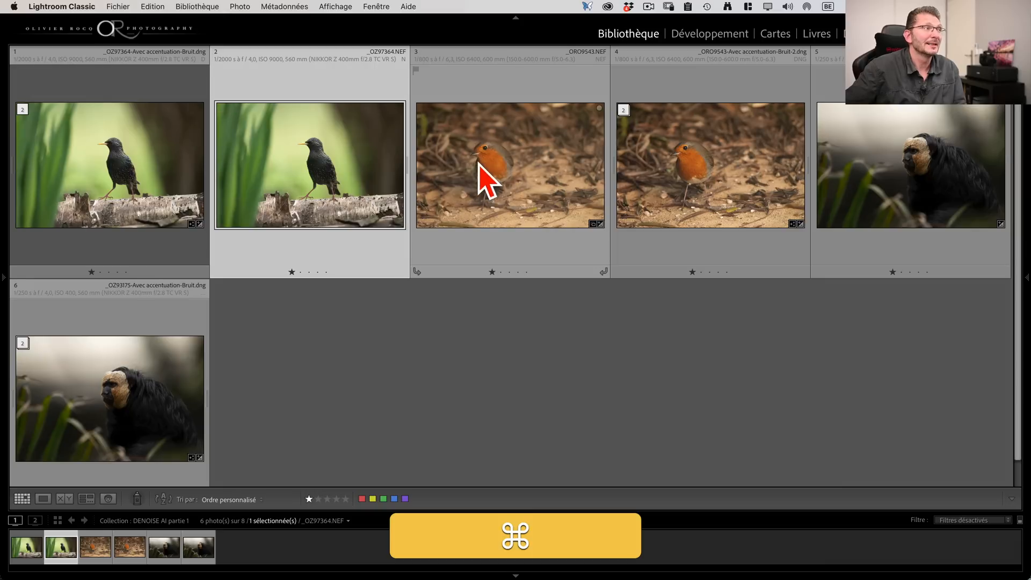
# Step: Try batch AI noise reduction on the starling, robin and monkey NEFs from Développement without the preview dialog, and cancel the DNG creation
pyautogui.keyDown('super'); pyautogui.click(490, 162); pyautogui.keyUp('super')
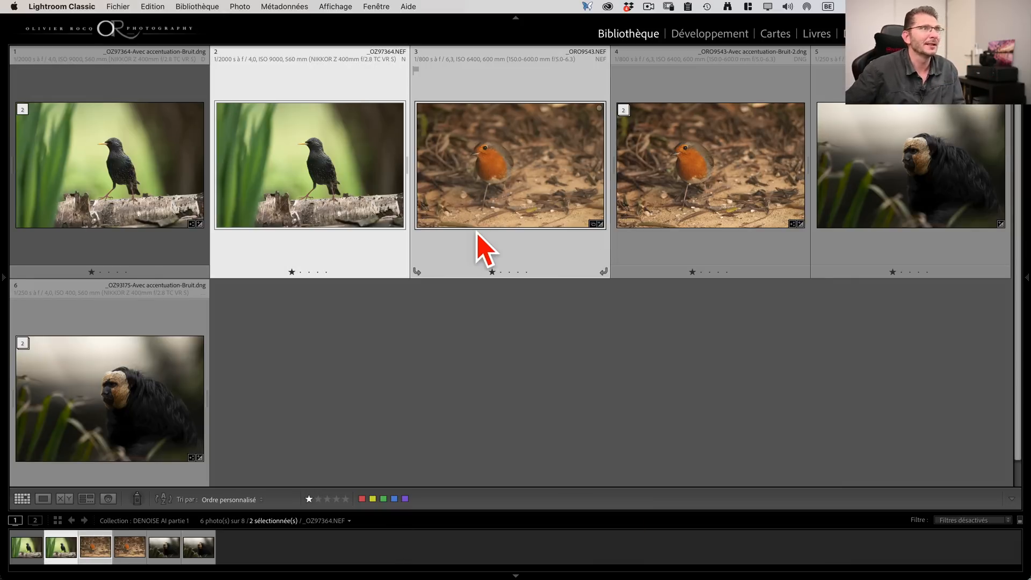
pyautogui.keyDown('super'); pyautogui.click(895, 142); pyautogui.keyUp('super')
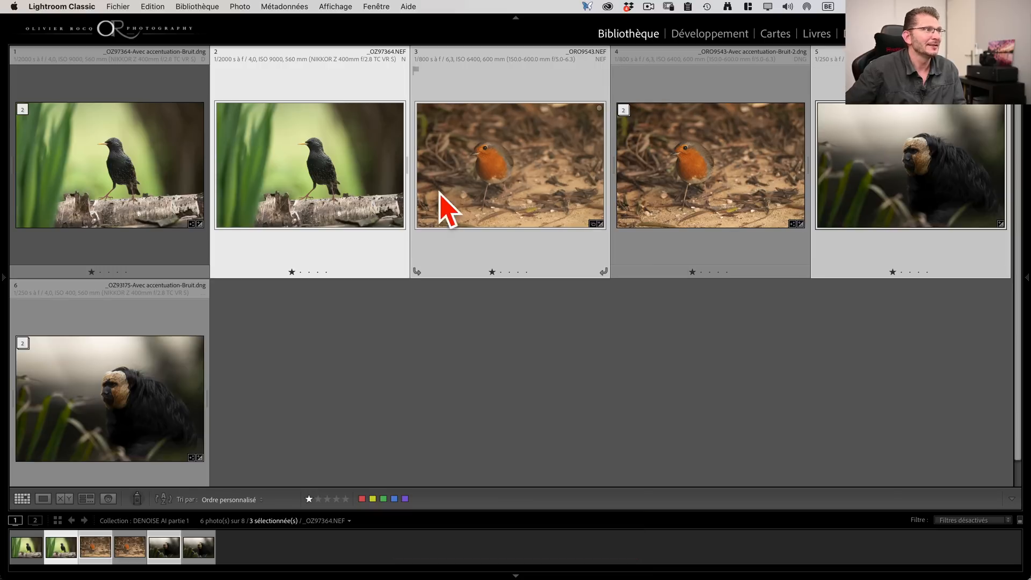
pyautogui.click(699, 33)
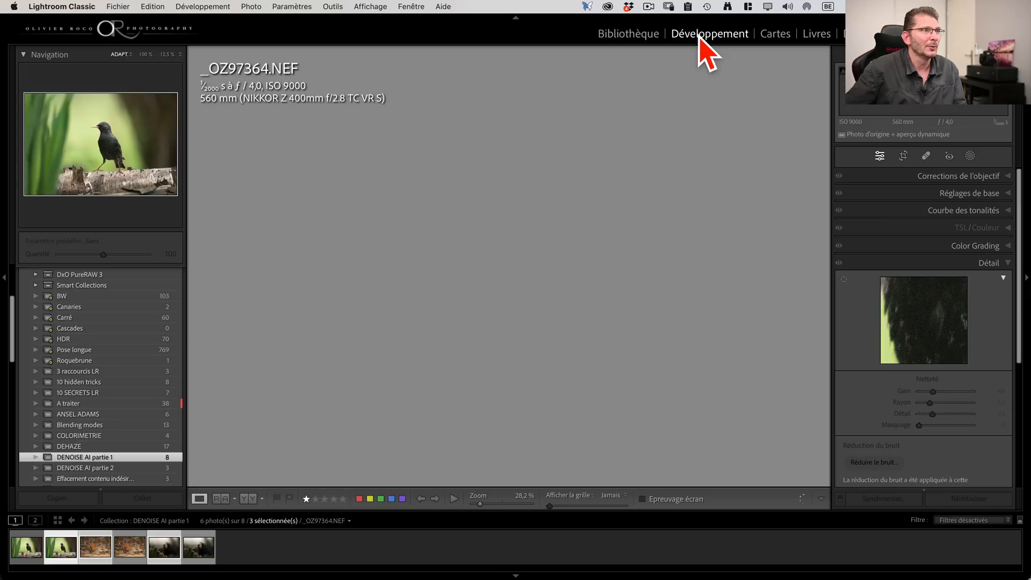
pyautogui.scroll(-3, 907, 468)
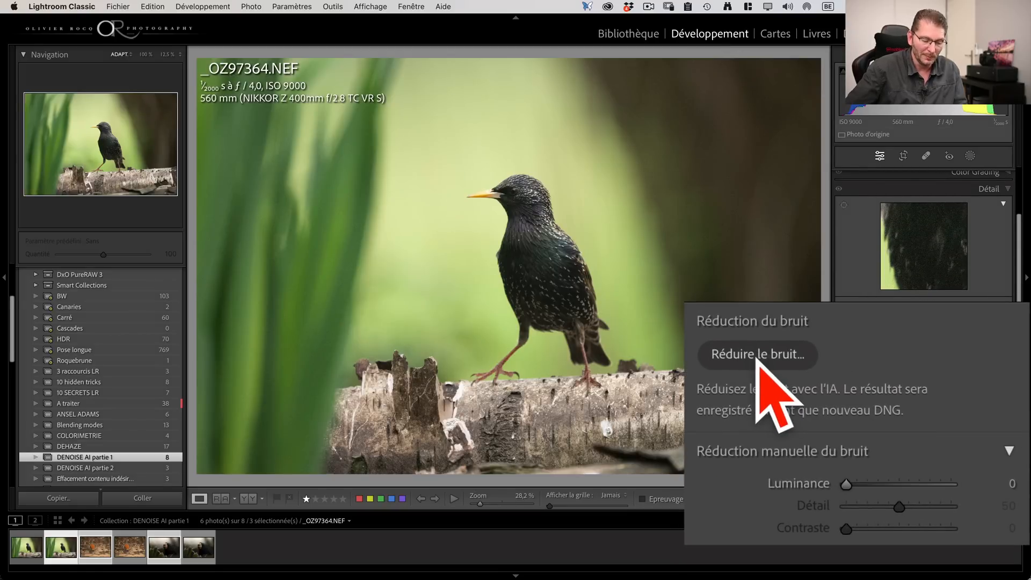
pyautogui.keyDown('alt'); pyautogui.click(757, 355); pyautogui.keyUp('alt')
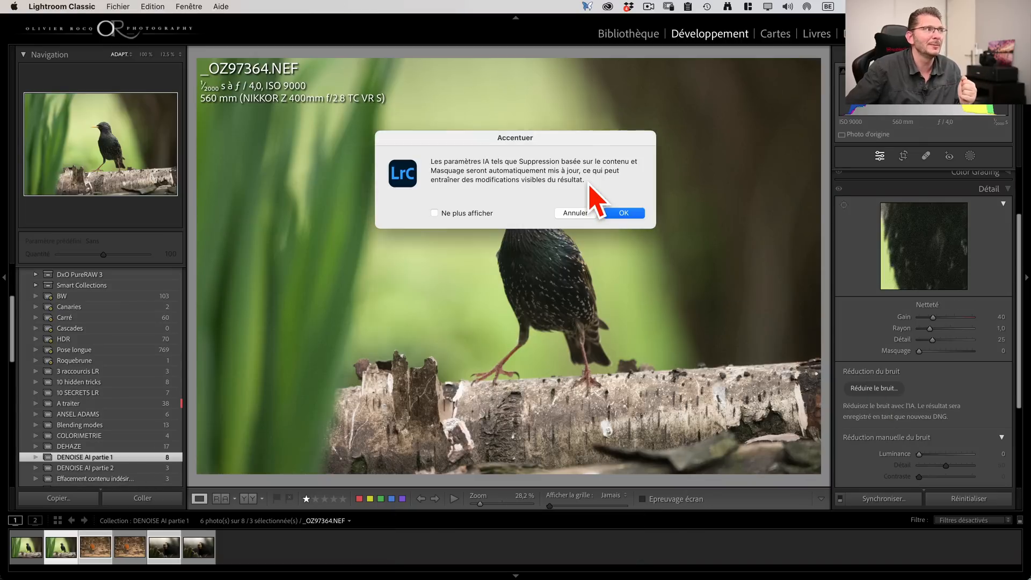
pyautogui.click(622, 209)
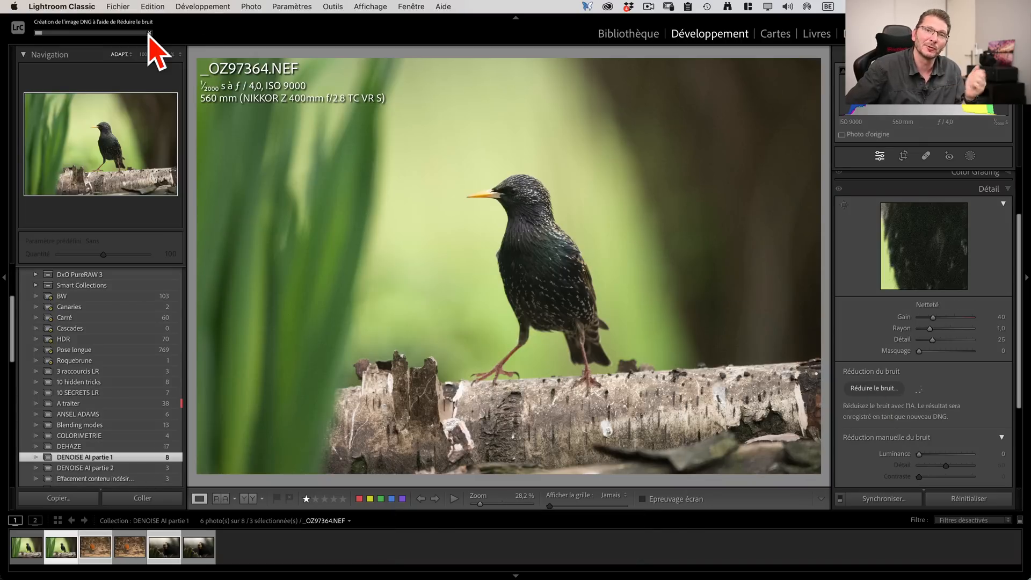
pyautogui.click(149, 33)
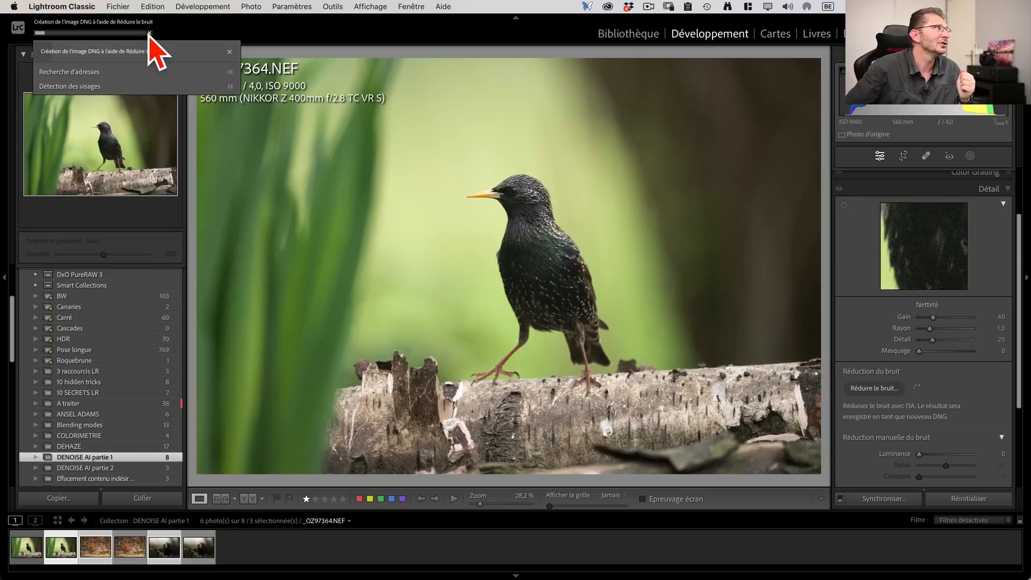
pyautogui.click(230, 51)
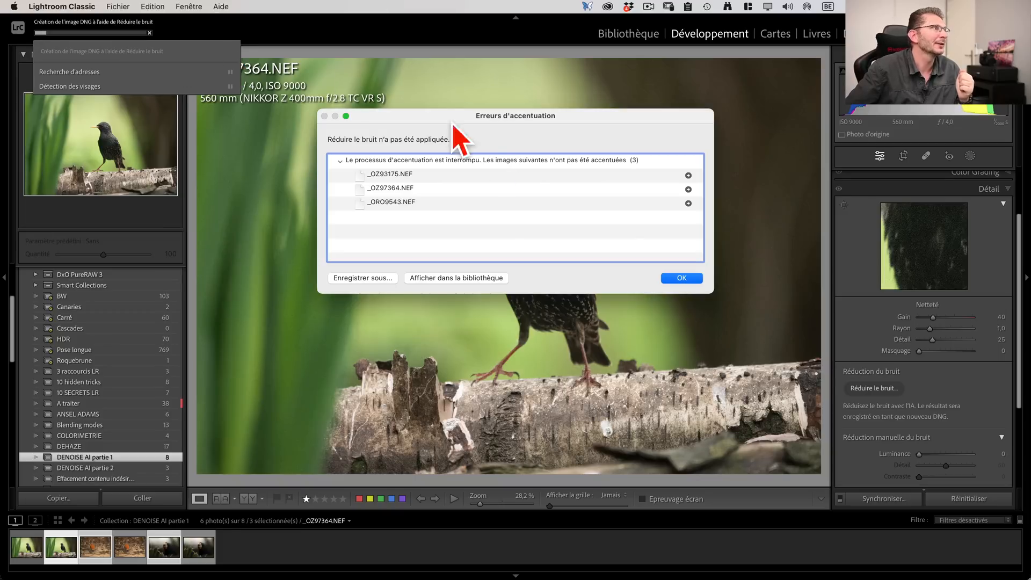
# Step: Add grain to the virtual copy of the AI-denoised robin DNG with a Valeur of 15
pyautogui.press('super+plus')
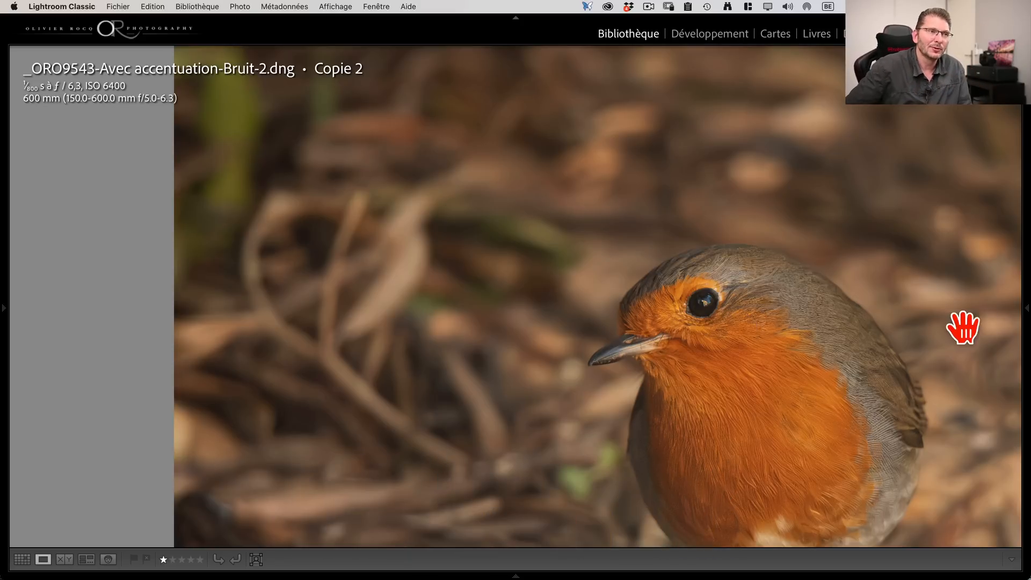
pyautogui.moveTo(1027, 322)
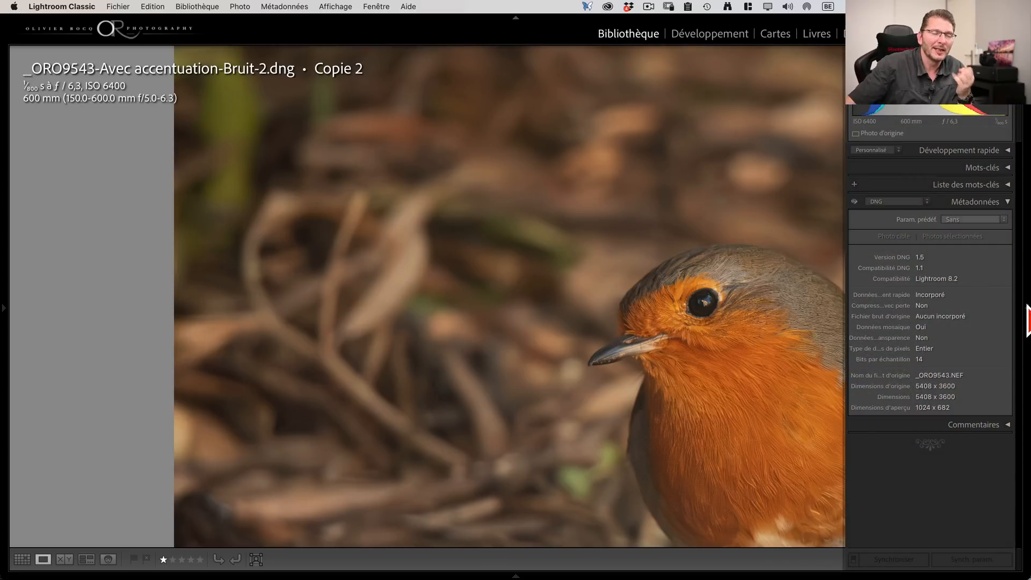
pyautogui.press('d')
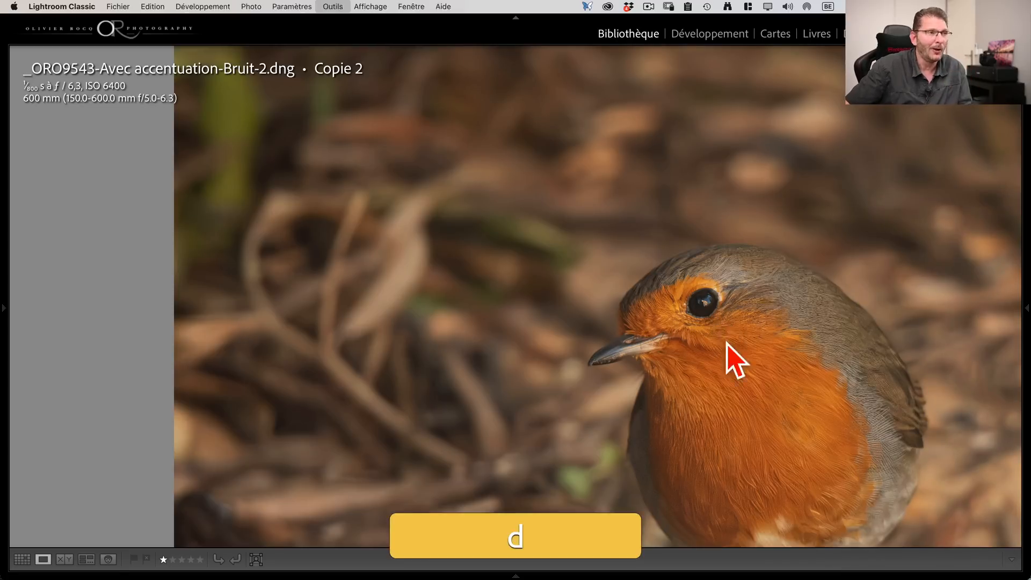
pyautogui.scroll(-2, 945, 441)
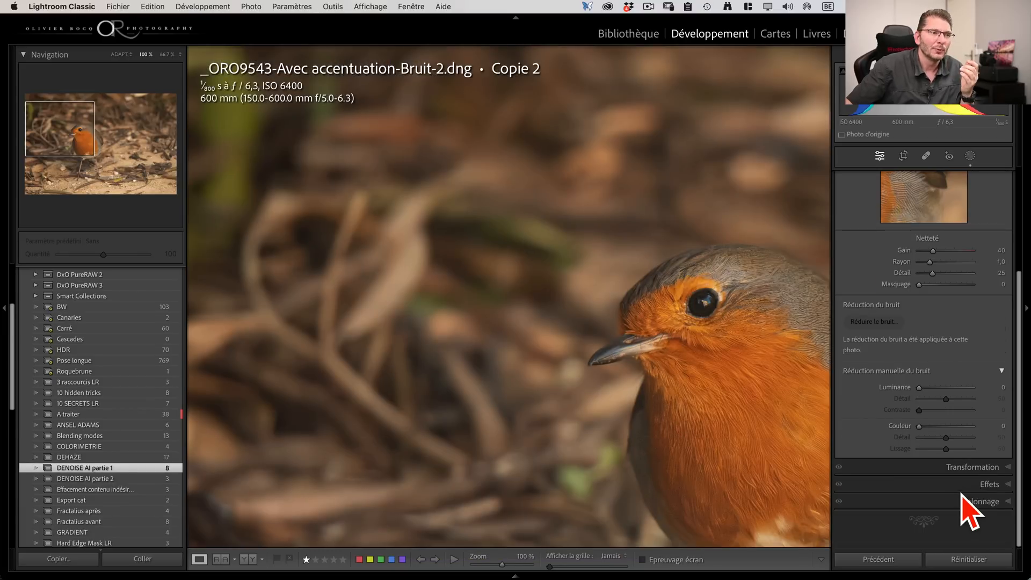
pyautogui.click(962, 485)
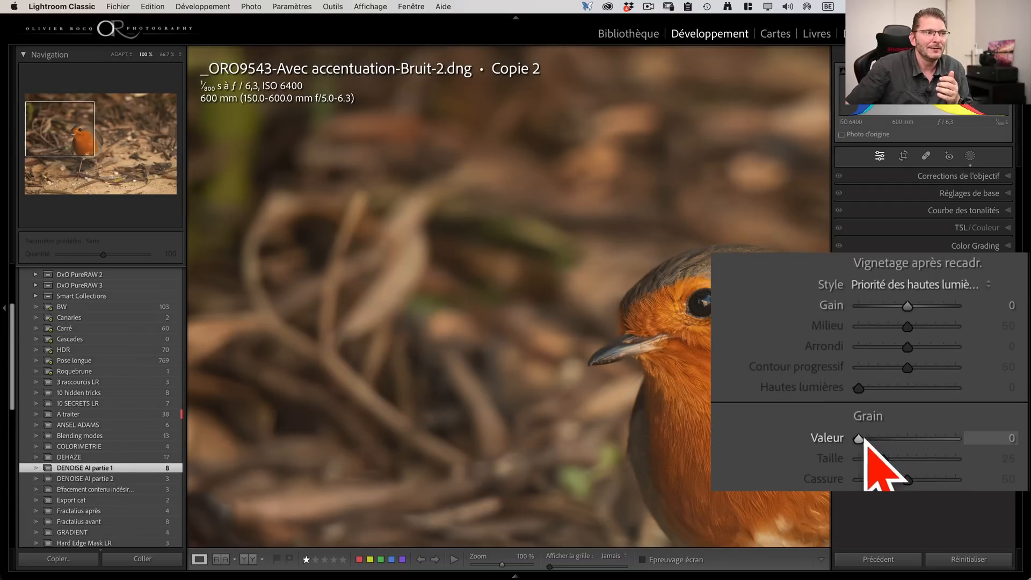
pyautogui.moveTo(858, 437); pyautogui.dragTo(872, 438)
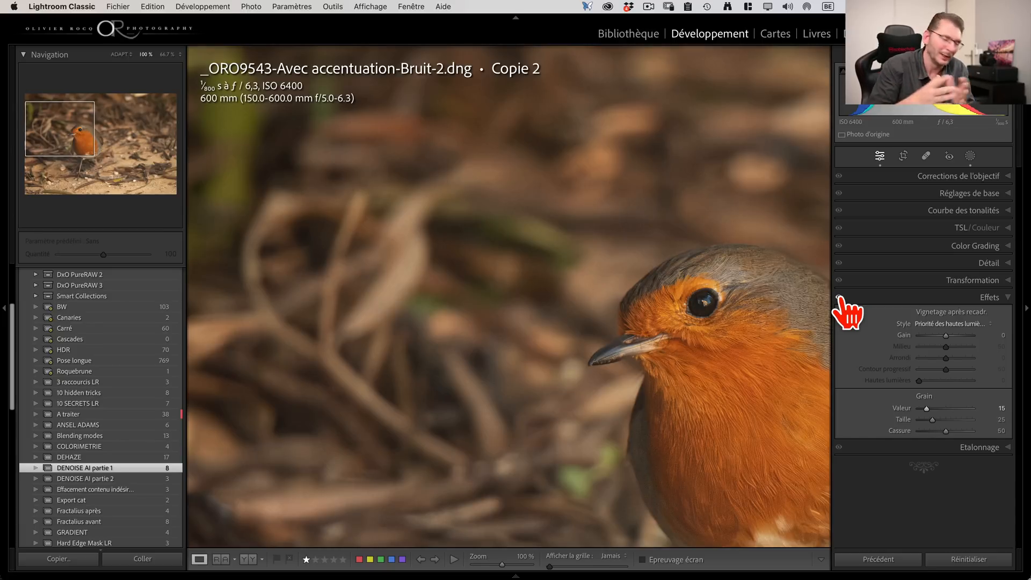
# Step: Filter the library folders by "iphone" and show the RAW IPHONE folder inside 2022-01-11 Camargue-Flamants-Parade
pyautogui.press('g')
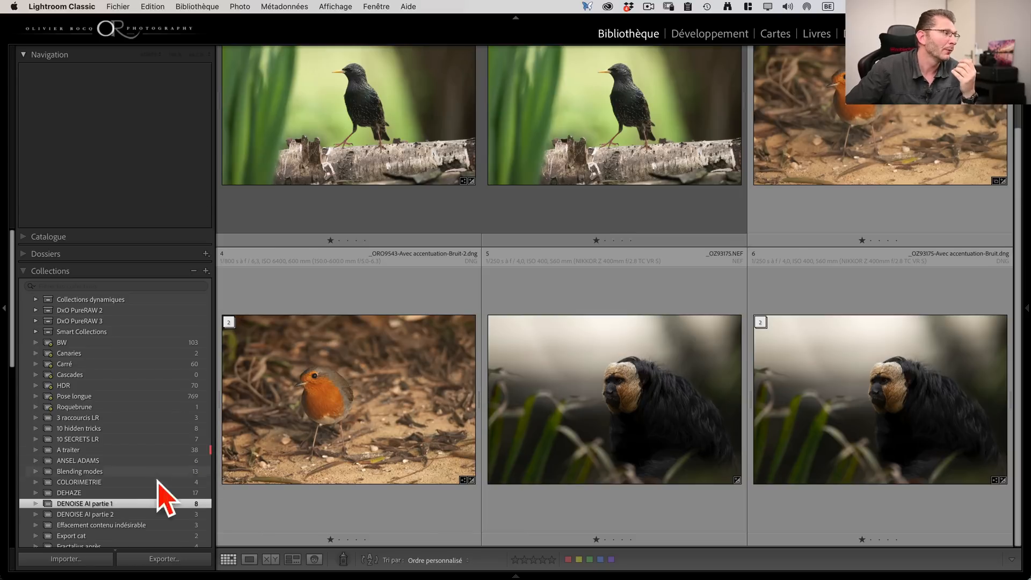
pyautogui.click(52, 255)
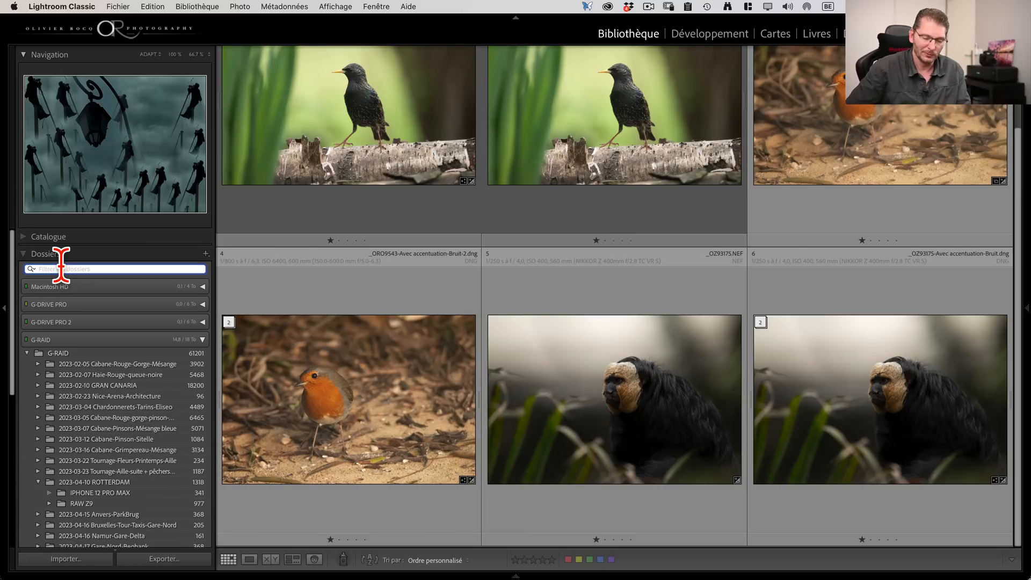
pyautogui.write('iphone')
pyautogui.press('Return')
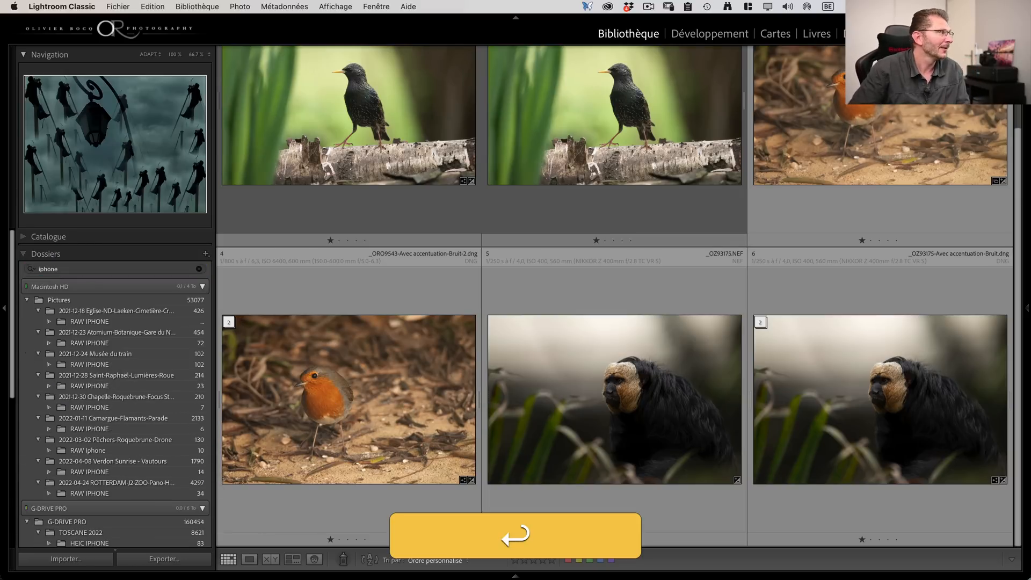
pyautogui.click(133, 429)
# Step: Check in the Accentuer preview whether Réduire le bruit is available for the sheep photo IMG_4136.DNG, and cancel the dialog
pyautogui.rightClick(377, 194)
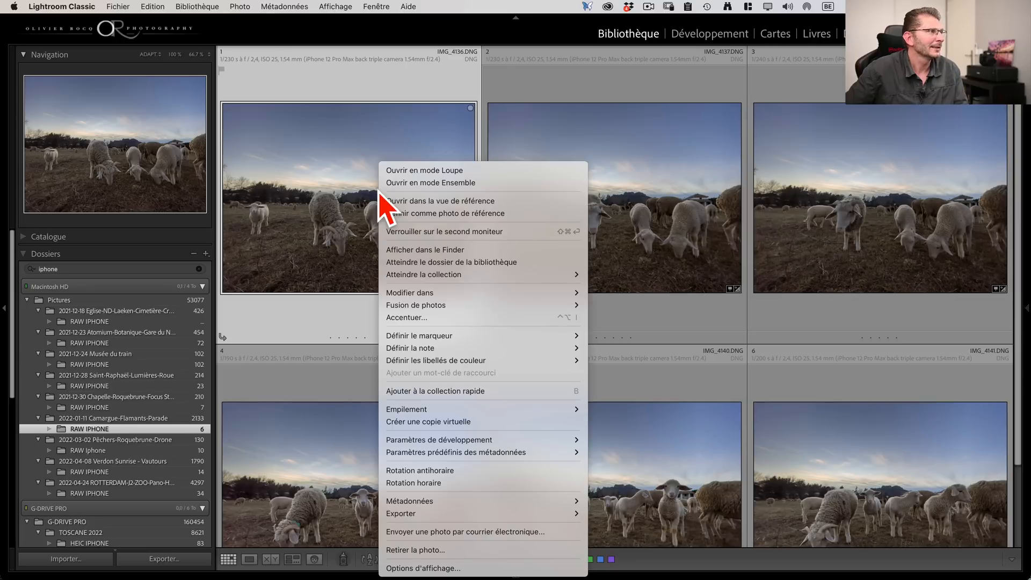
pyautogui.click(456, 317)
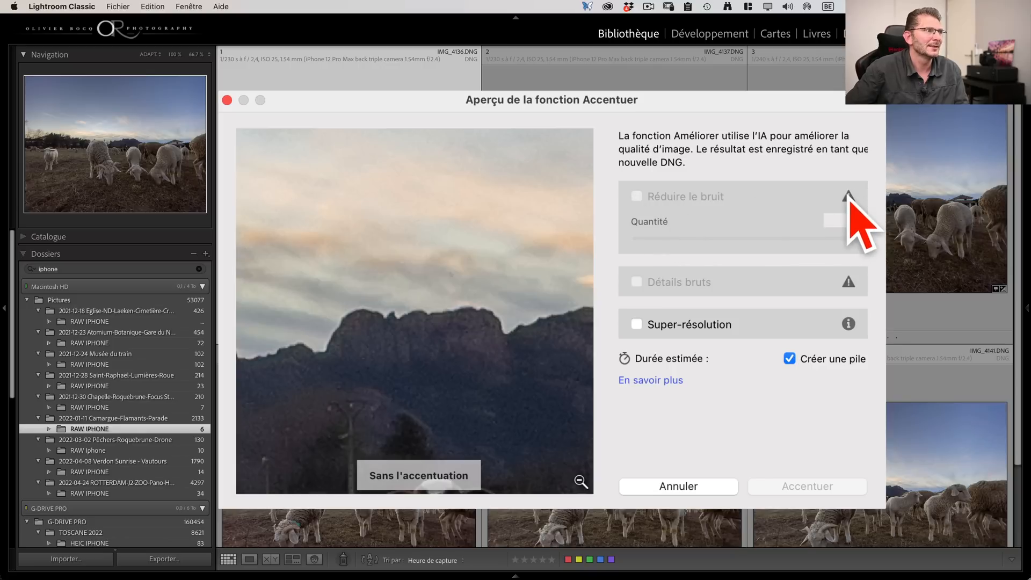
pyautogui.click(677, 486)
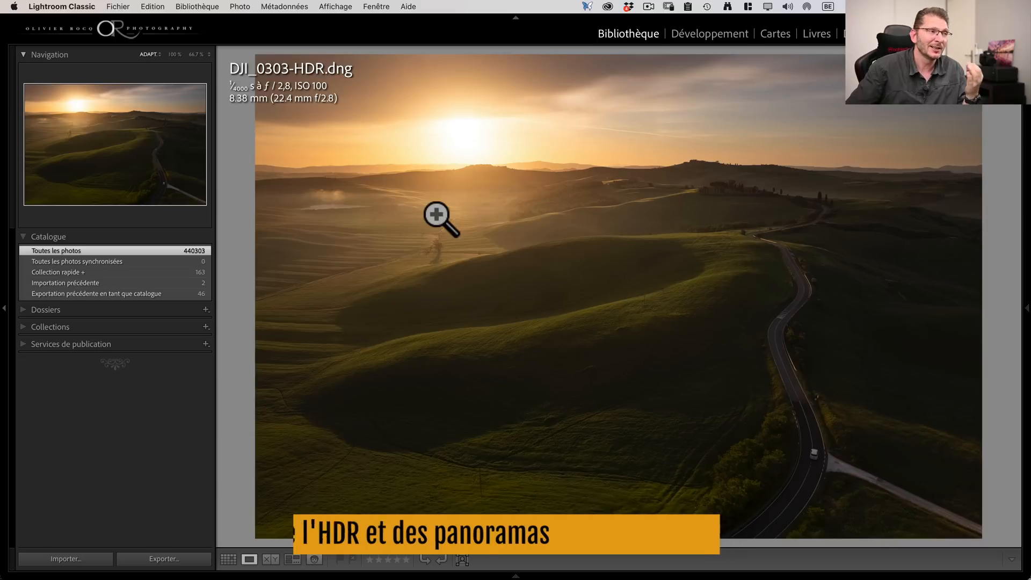
# Step: Check in the batch Accentuer preview whether Réduire le bruit is available for DJI_0301, DJI_0300 and DJI_0303 in the RAW DRONE folder, and cancel
pyautogui.rightClick(460, 228)
pyautogui.click(493, 300)
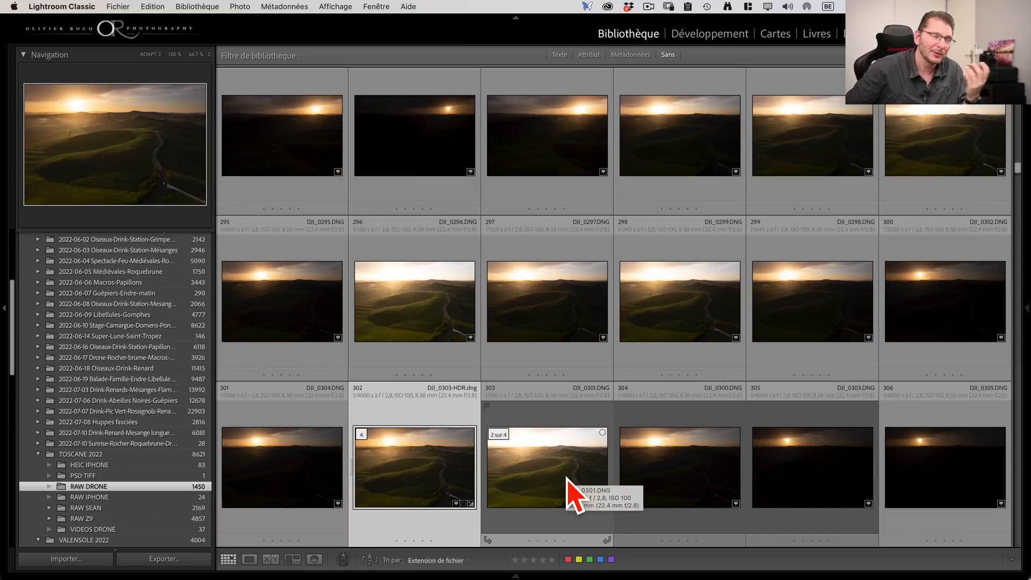
pyautogui.click(562, 482)
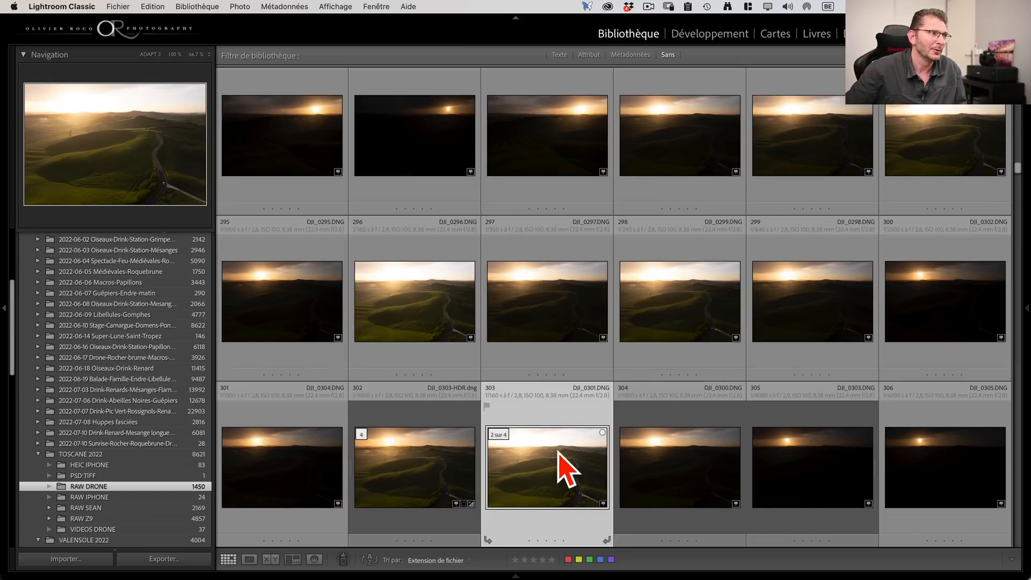
pyautogui.keyDown('shift'); pyautogui.click(792, 460); pyautogui.keyUp('shift')
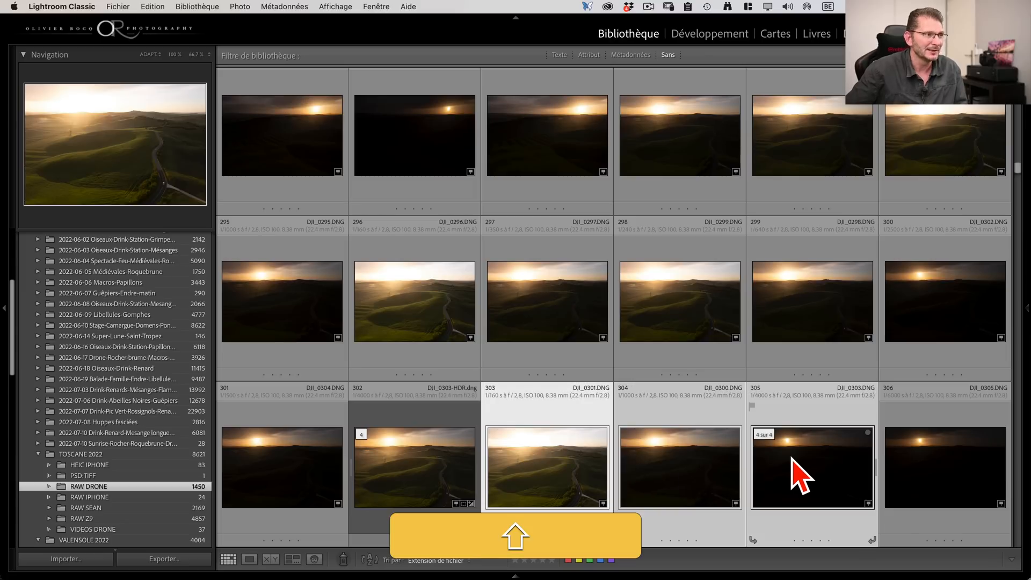
pyautogui.rightClick(674, 444)
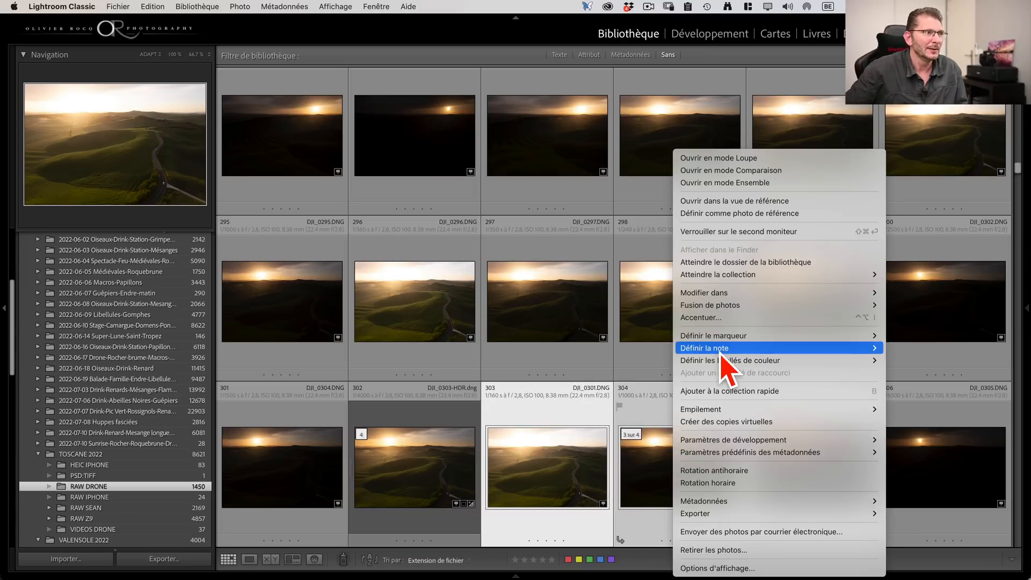
pyautogui.click(701, 318)
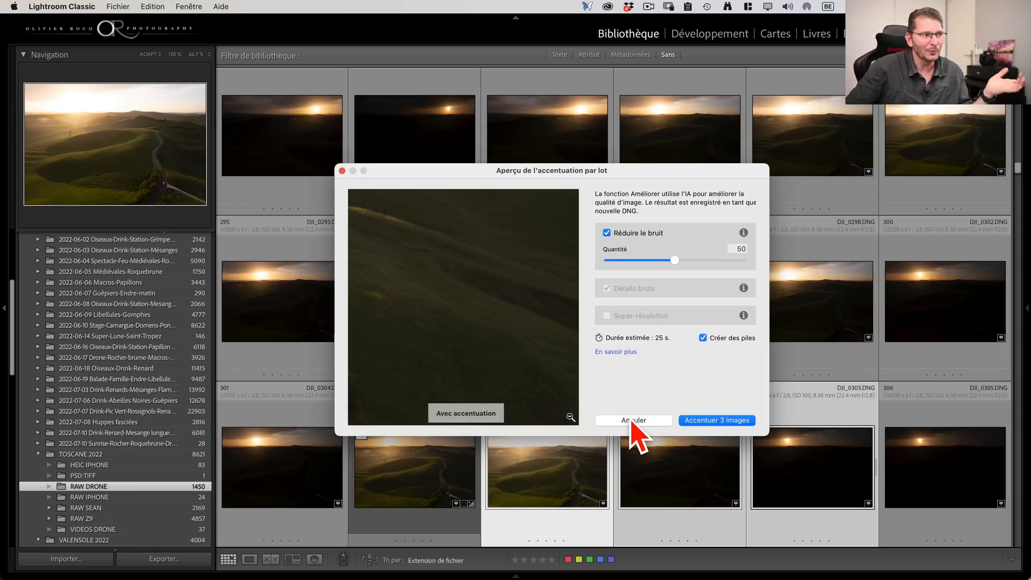
pyautogui.click(634, 420)
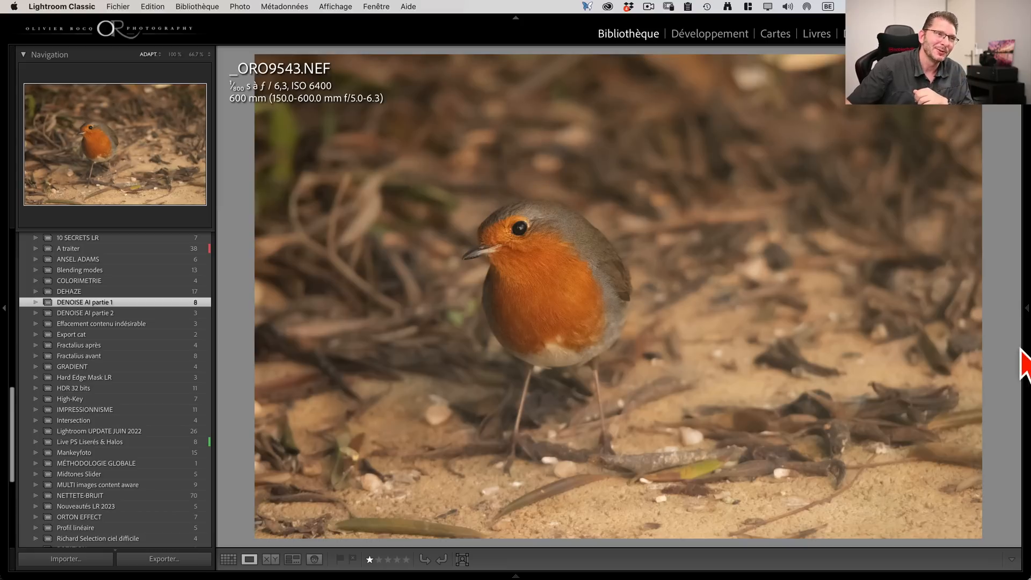
# Step: Check in Développement's Accentuer preview whether Super-résolution can be combined with Réduire le bruit for the robin photo _ORO9543.NEF, and cancel the dialog
pyautogui.moveTo(1027, 321)
pyautogui.press('d')
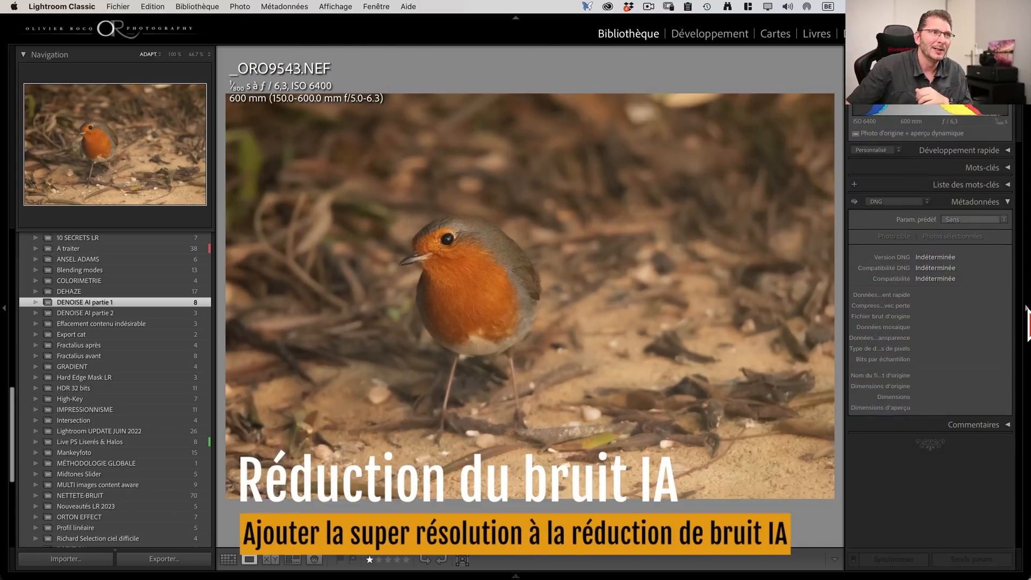
pyautogui.click(874, 462)
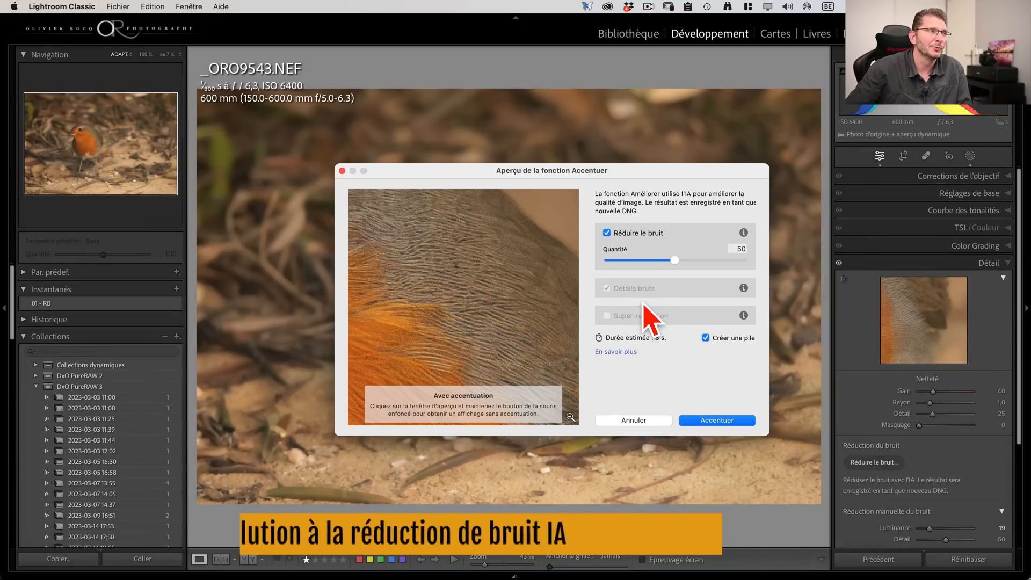
pyautogui.click(659, 419)
# Step: Export virtual copy Copie 2 of the AI-denoised robin DNG to its original folder as an uncompressed 16-bit ProPhoto RGB TIFF at 300 ppi
pyautogui.press('Right')
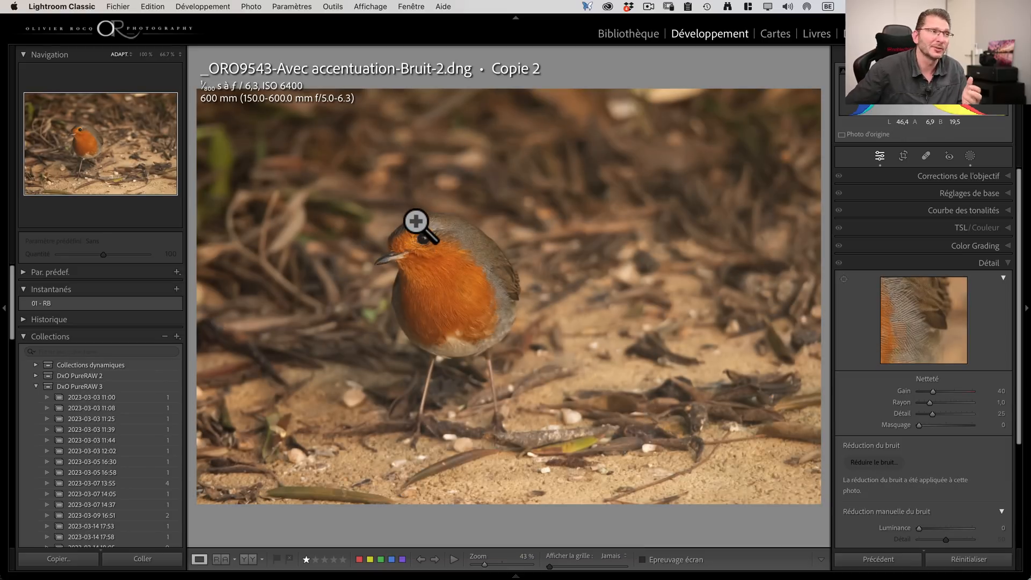
pyautogui.click(118, 8)
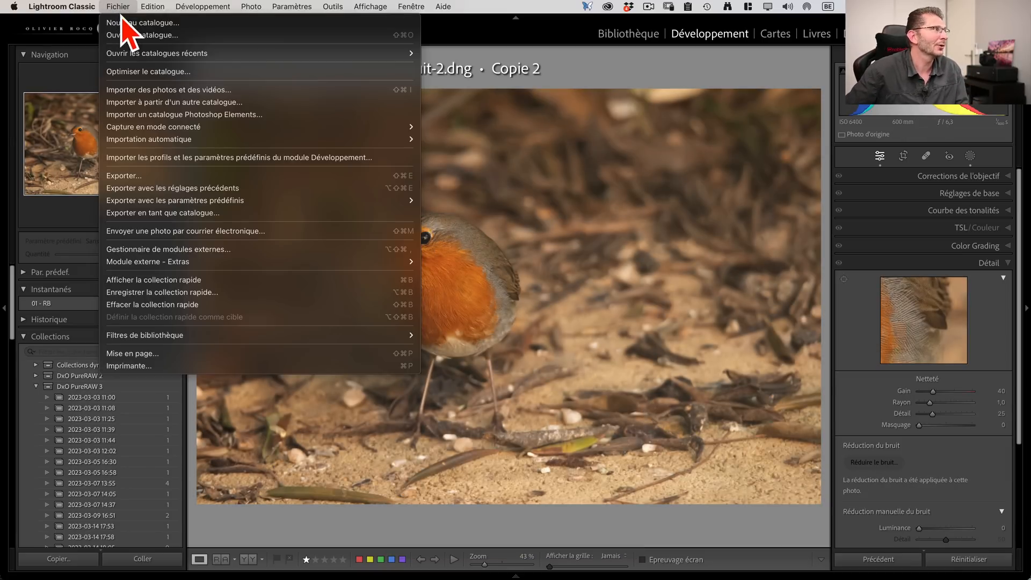
pyautogui.click(163, 177)
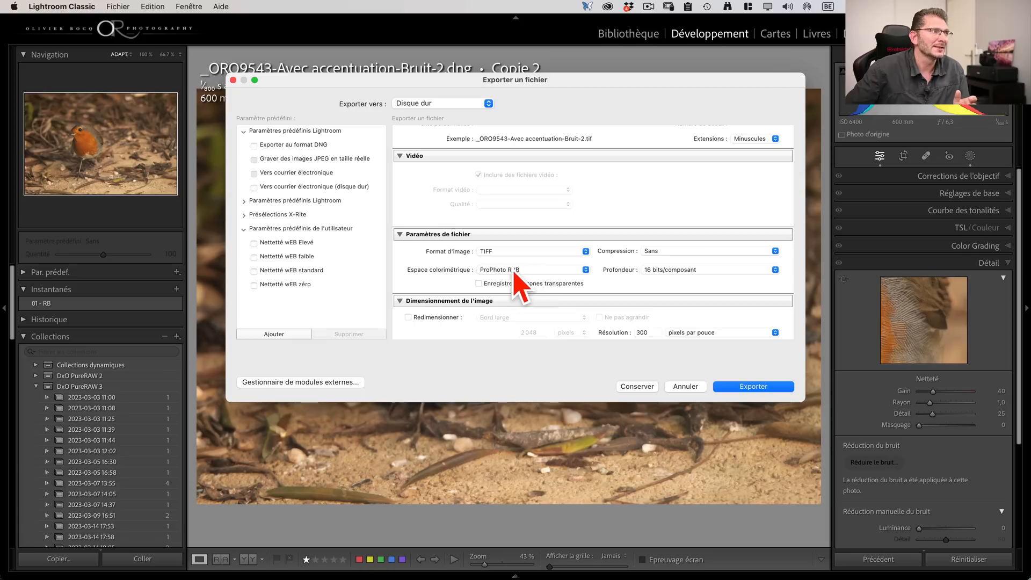
pyautogui.scroll(5, 511, 161)
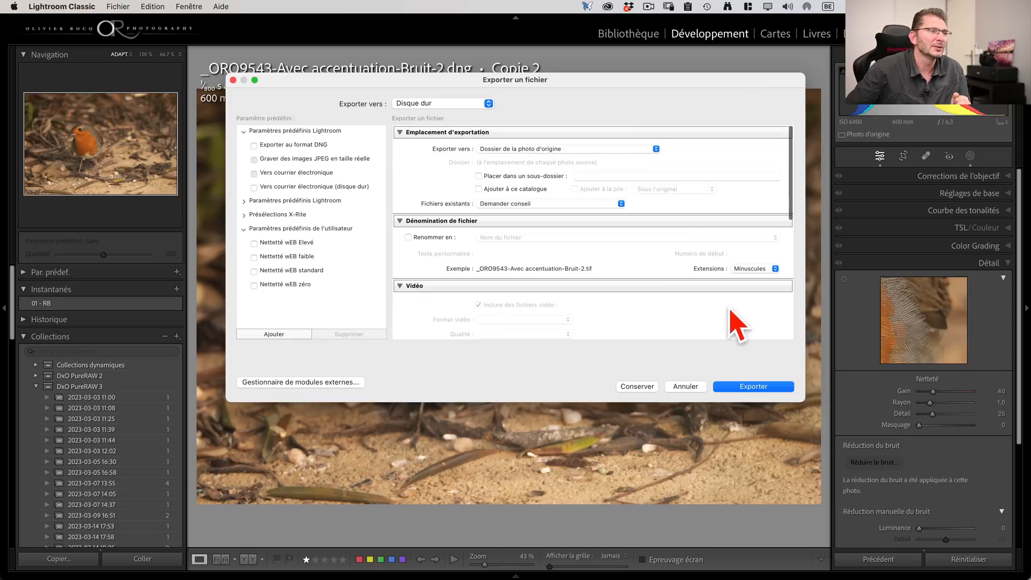
pyautogui.click(754, 387)
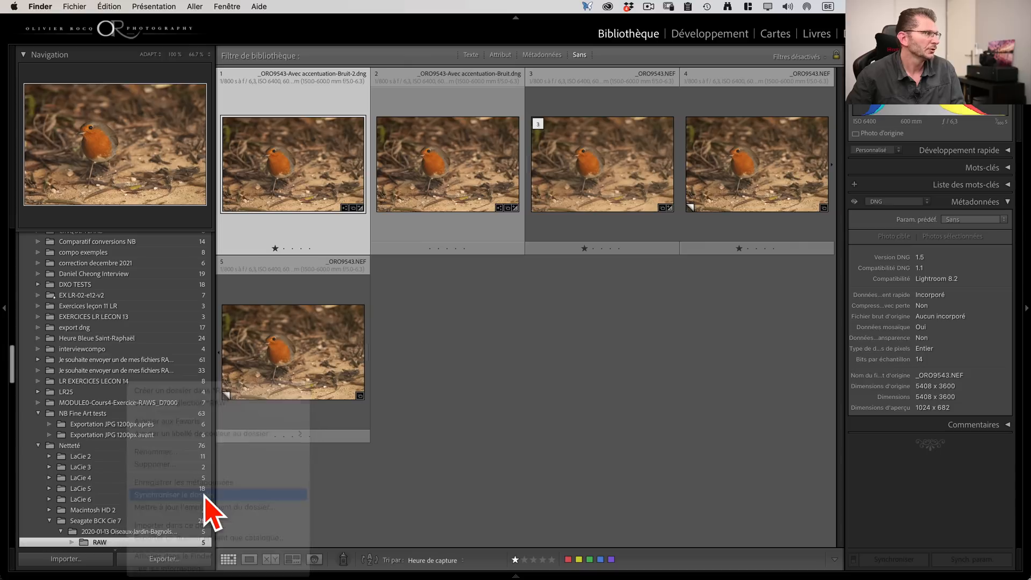
# Step: Synchronize the RAW folder of the robin photos and import the new TIFF into the catalogue without moving it
pyautogui.click(199, 495)
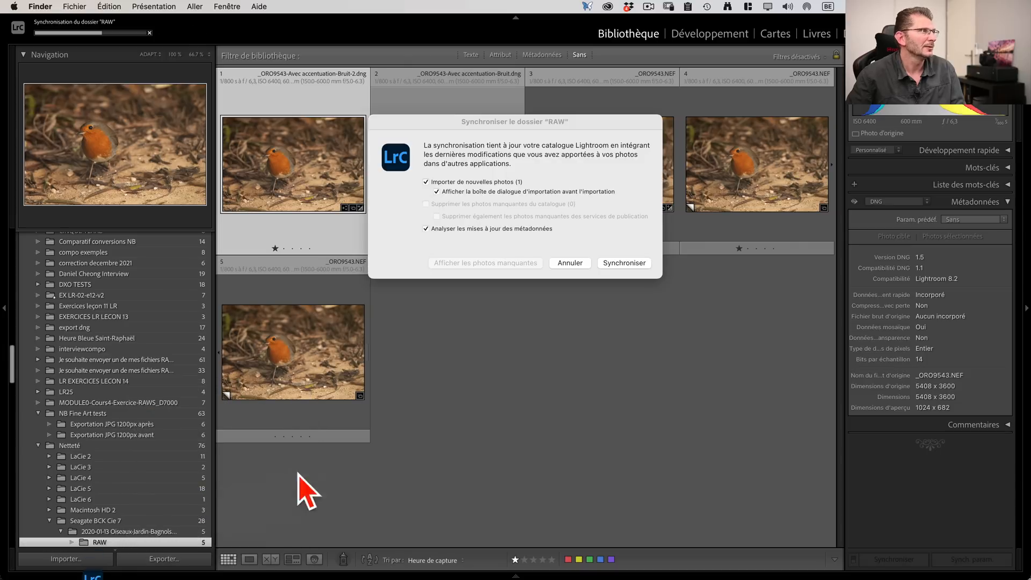
pyautogui.click(606, 264)
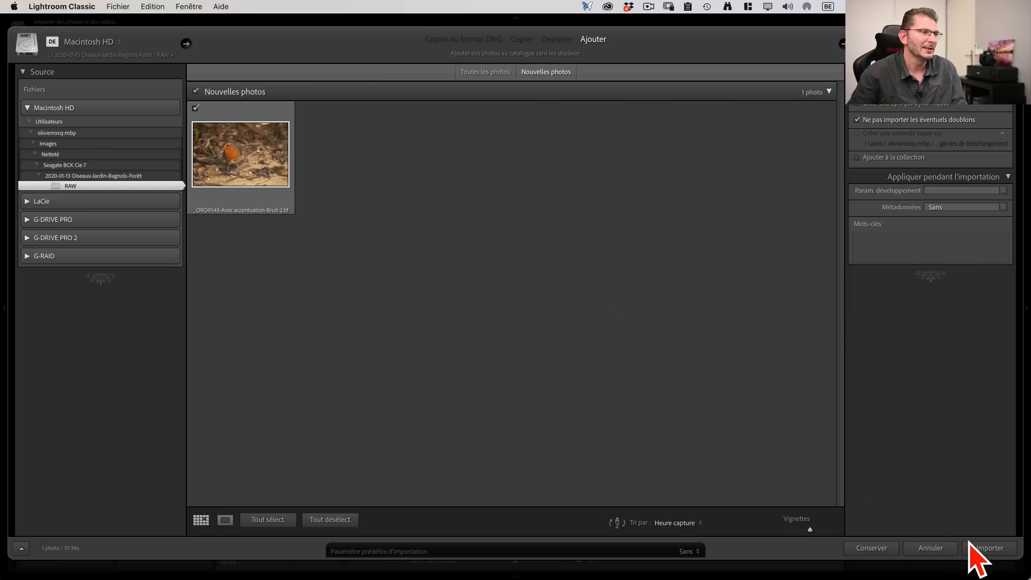
pyautogui.click(982, 548)
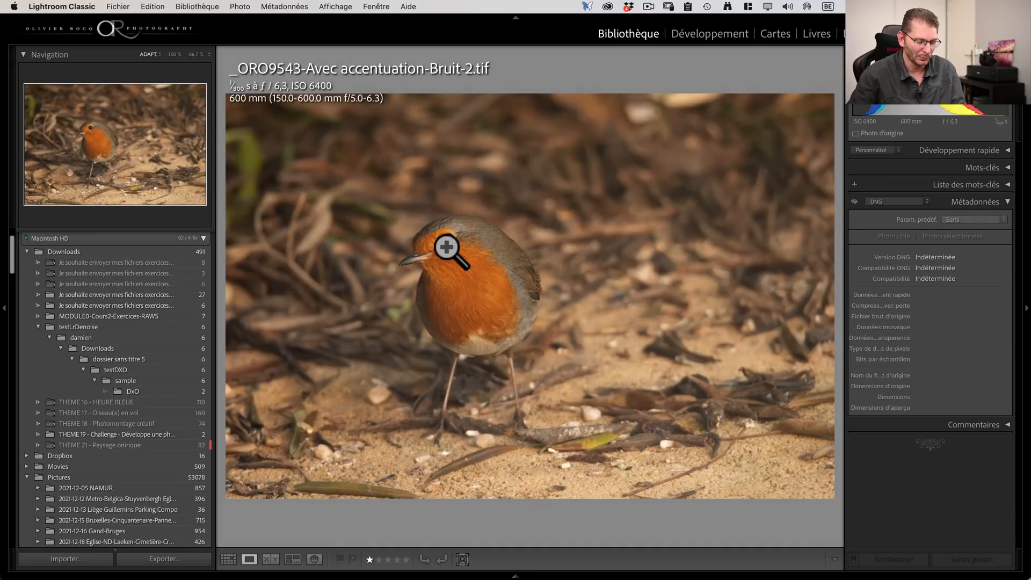
# Step: Enhance the robin TIFF with Super-résolution and Créer une pile, comparing the preview with and without it, and show the resulting DNG's pixel dimensions
pyautogui.press('super+alt+i')
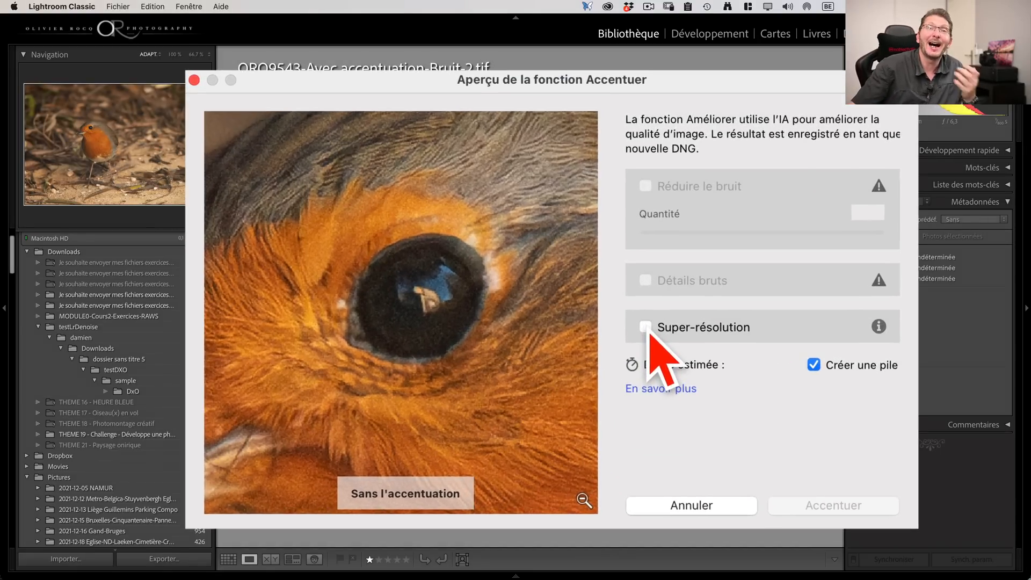
pyautogui.click(646, 327)
pyautogui.click(646, 327)
pyautogui.click(646, 328)
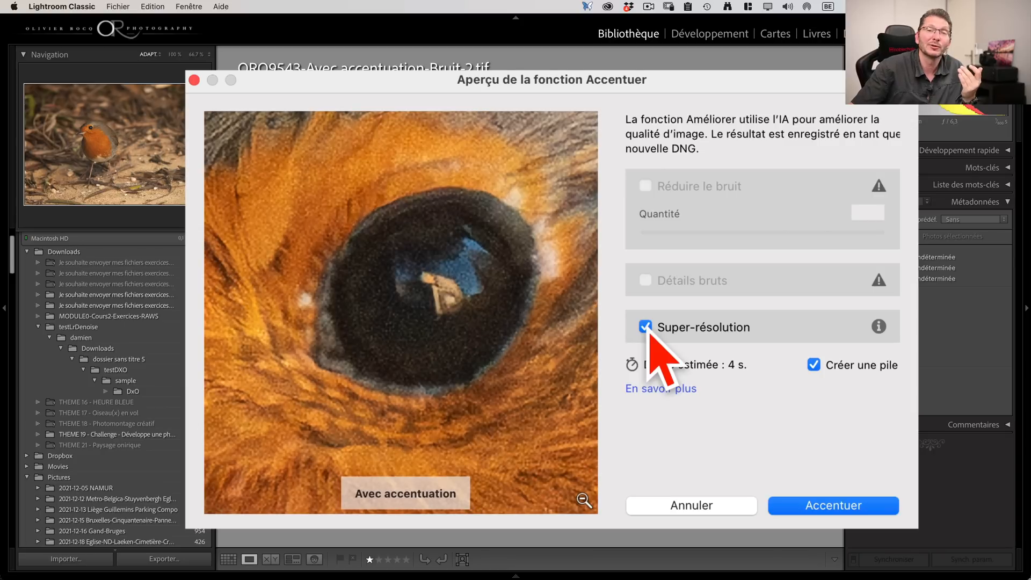
pyautogui.click(645, 327)
pyautogui.click(645, 327)
pyautogui.press('Return')
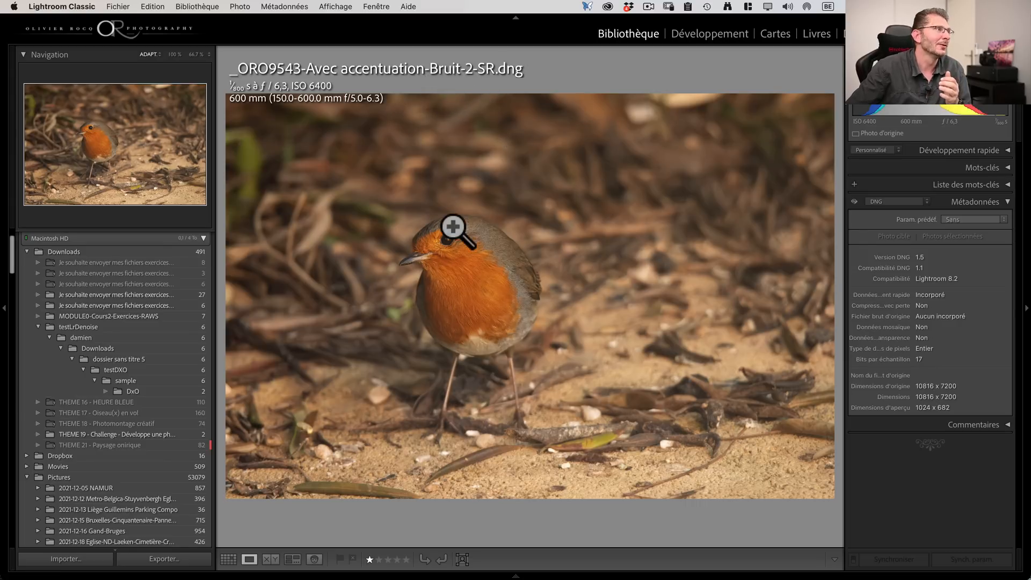
pyautogui.press('i')
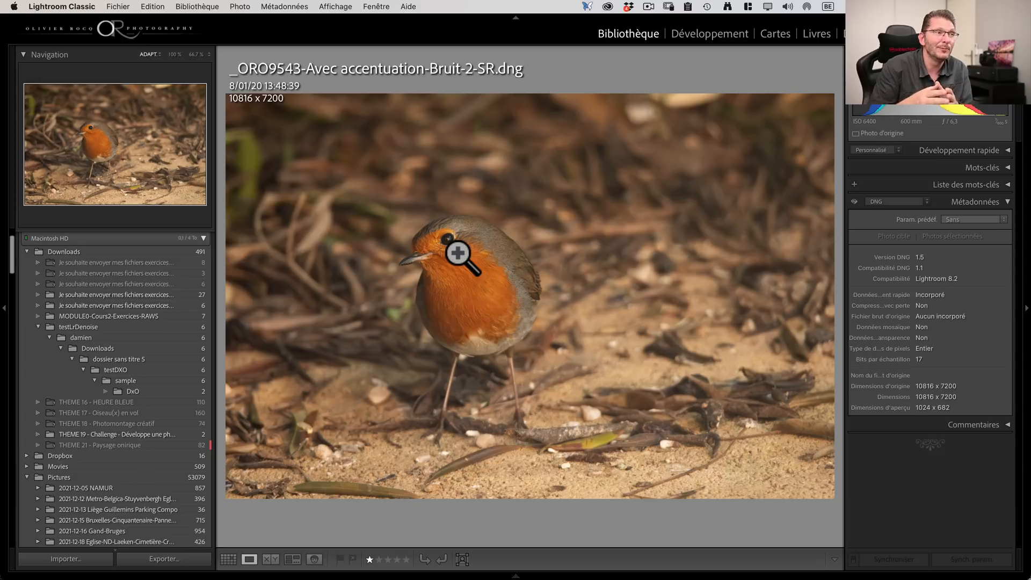